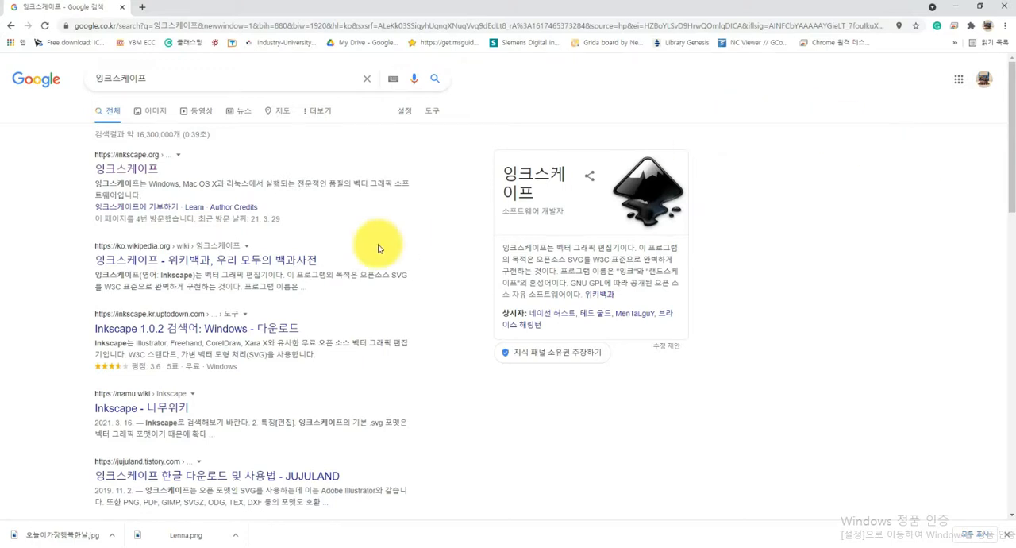
Open the official Inkscape website from the search results and go to the 1.0.2 download page
{"action": "left_click", "coordinate": [131, 173]}
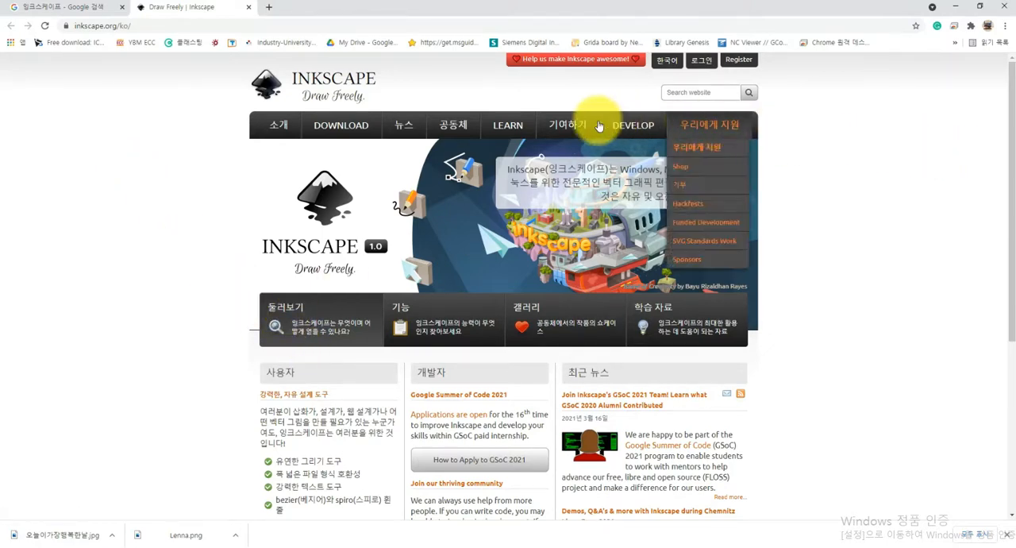
{"action": "mouse_move", "coordinate": [363, 130]}
{"action": "left_click", "coordinate": [337, 151]}
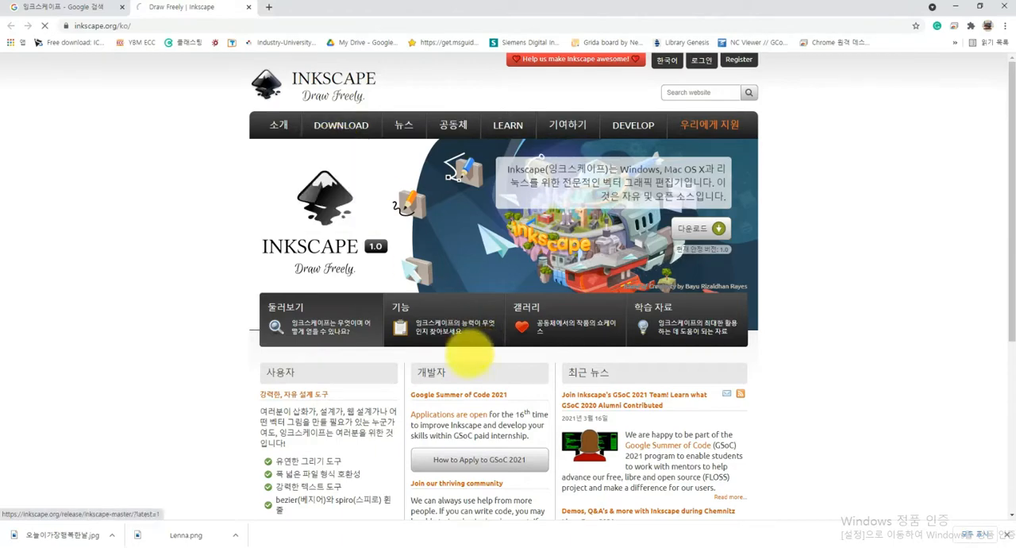
Switch to Inkscape, close the Trace Bitmap dialog and delete the existing black-and-white traced image
{"action": "left_click", "coordinate": [954, 11]}
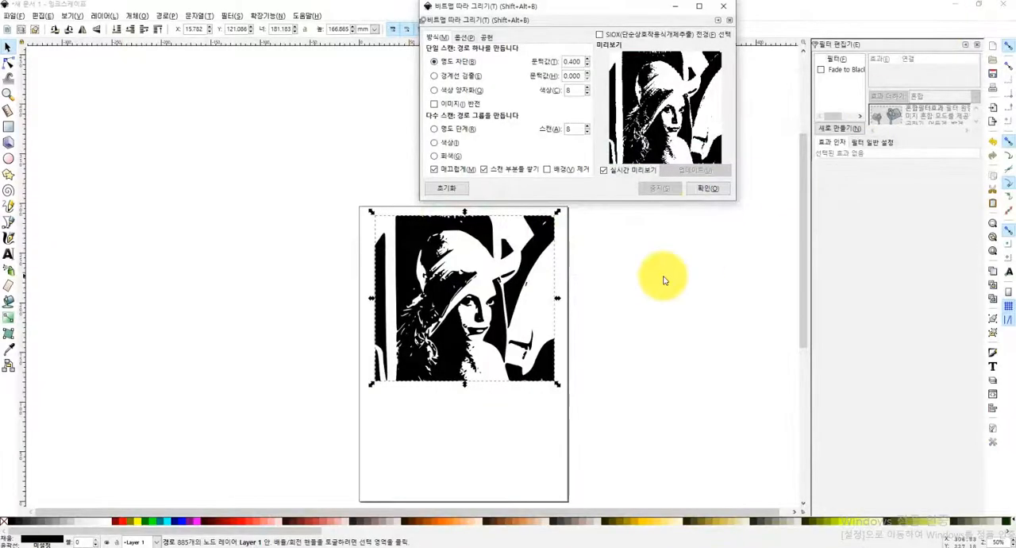
{"action": "left_click", "coordinate": [727, 7]}
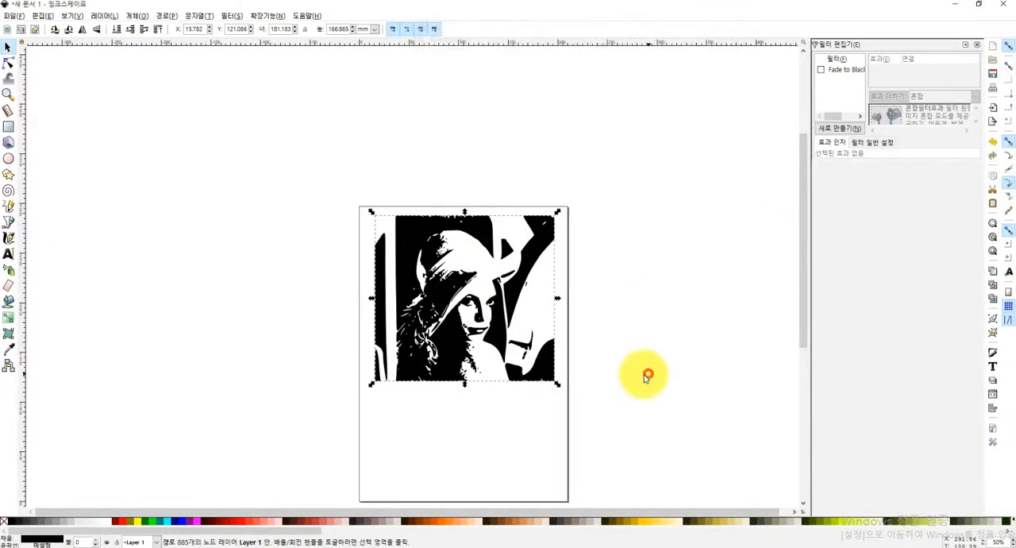
{"action": "key", "text": "Delete"}
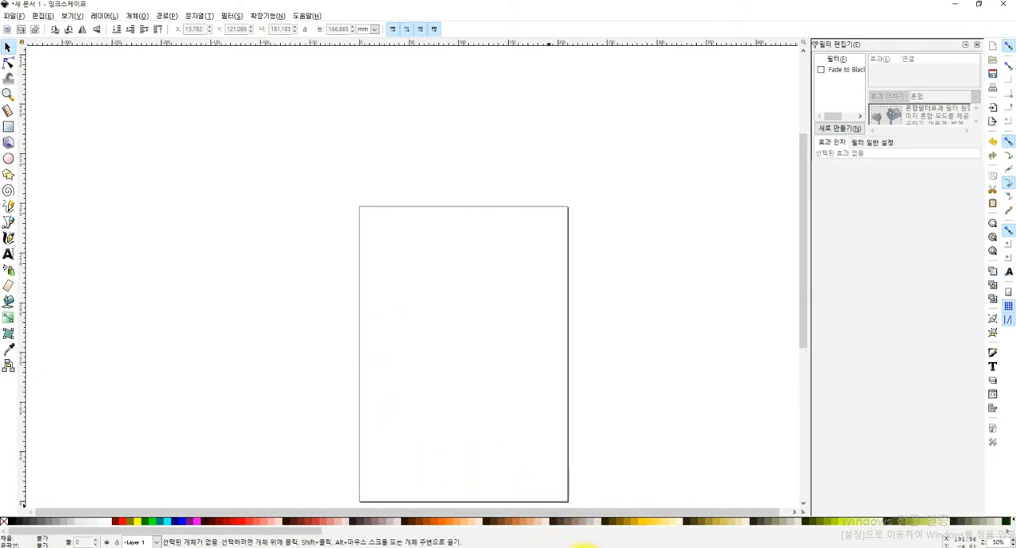
Import the Lenna PNG as an embedded image on the page and enlarge it to about 174 × 171 mm
{"action": "mouse_move", "coordinate": [584, 545]}
{"action": "left_click", "coordinate": [584, 524]}
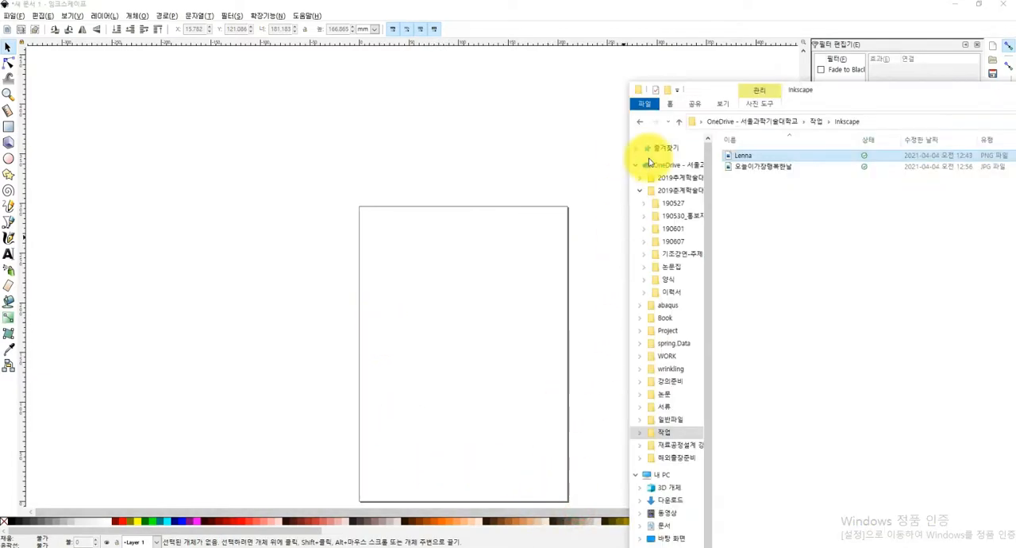
{"action": "left_click_drag", "start_coordinate": [756, 157], "coordinate": [408, 324]}
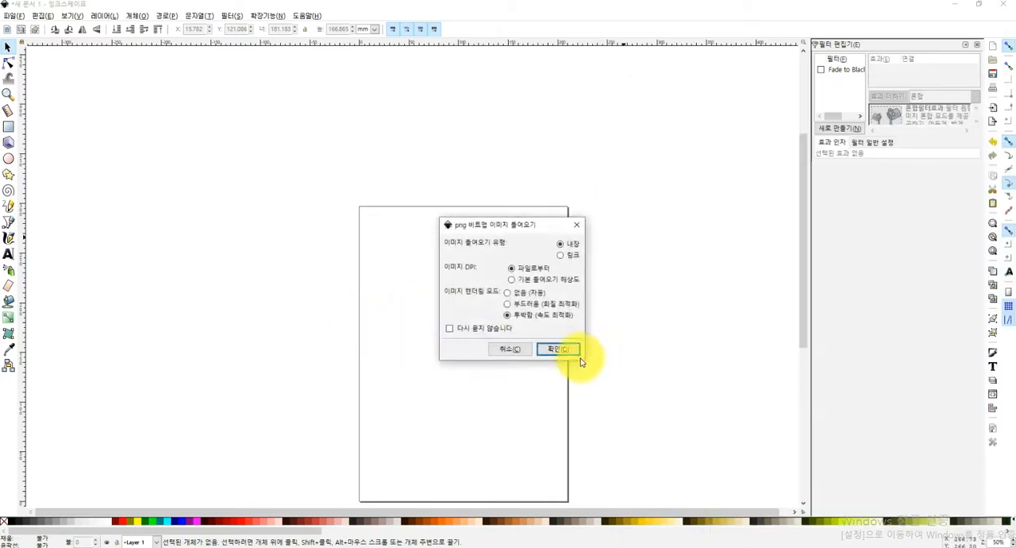
{"action": "left_click", "coordinate": [560, 349]}
{"action": "left_click_drag", "start_coordinate": [592, 362], "coordinate": [466, 304]}
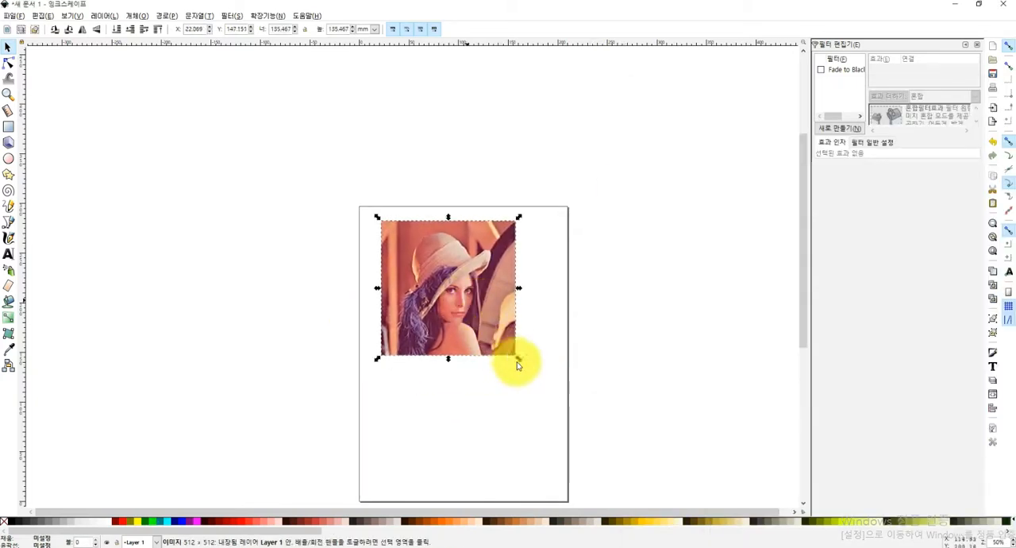
{"action": "mouse_move", "coordinate": [517, 356]}
{"action": "left_mouse_down"}
{"action": "mouse_move", "coordinate": [540, 365]}
{"action": "mouse_move", "coordinate": [556, 391]}
{"action": "mouse_move", "coordinate": [512, 367]}
{"action": "left_mouse_up"}
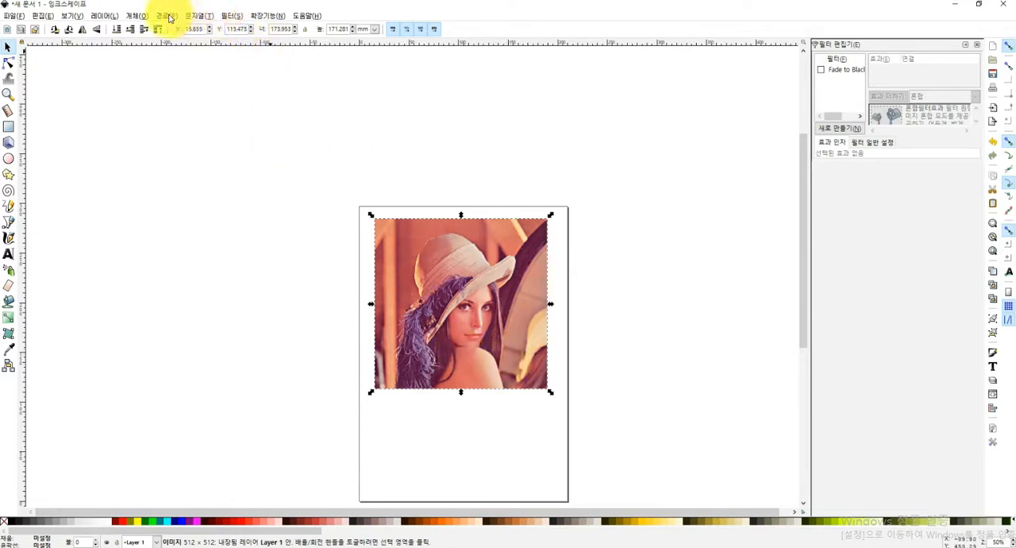
Preview the image's Trace Bitmap brightness cutoff at various thresholds, ending at 0.530, and close the dialog without tracing
{"action": "left_click", "coordinate": [137, 16]}
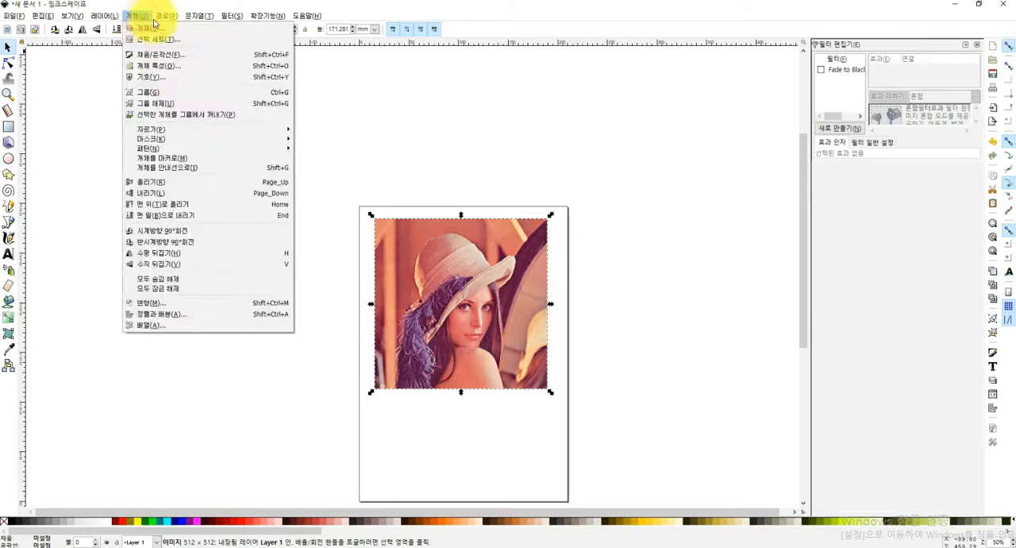
{"action": "mouse_move", "coordinate": [167, 16]}
{"action": "left_click", "coordinate": [171, 53]}
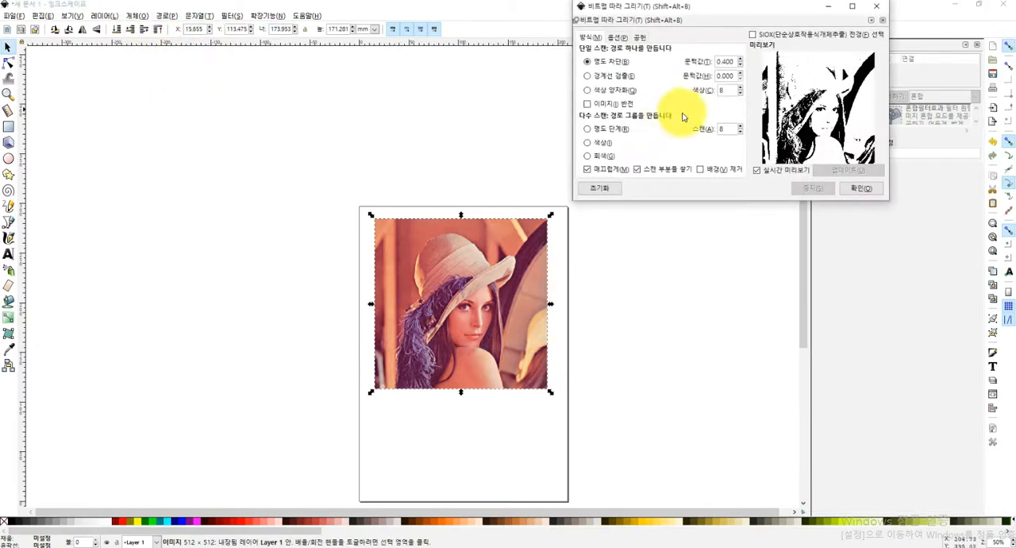
{"action": "left_click", "coordinate": [740, 62]}
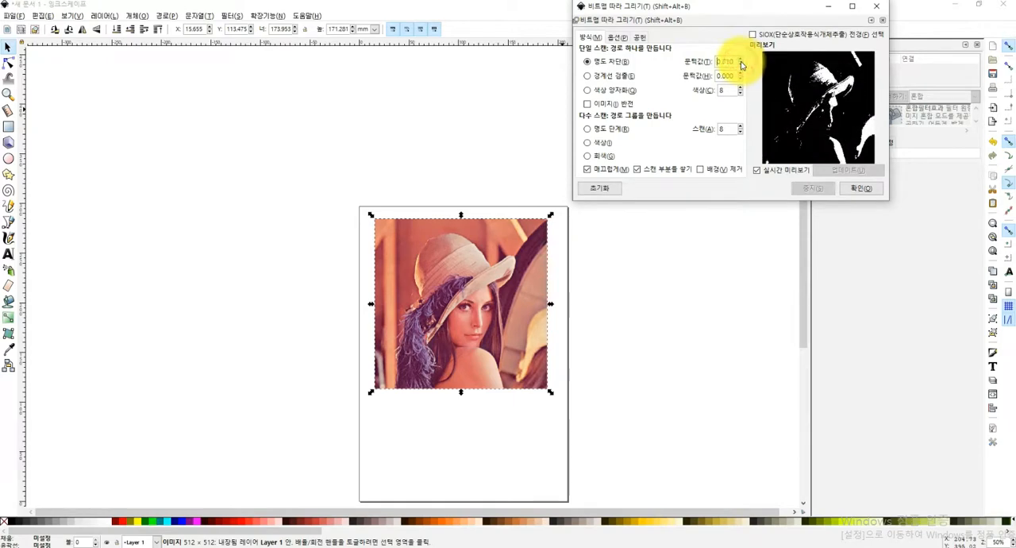
{"action": "left_click", "coordinate": [740, 70]}
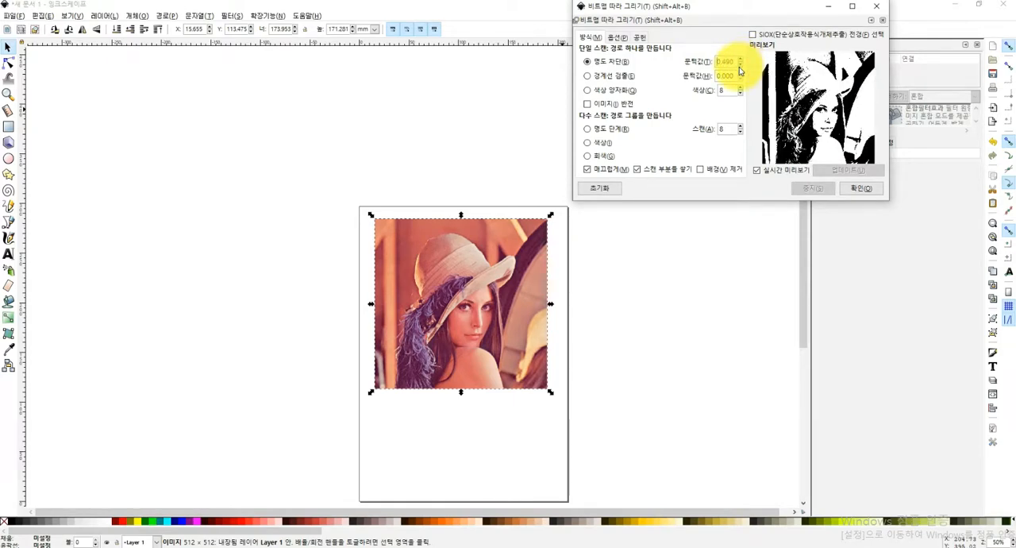
{"action": "left_click", "coordinate": [740, 62]}
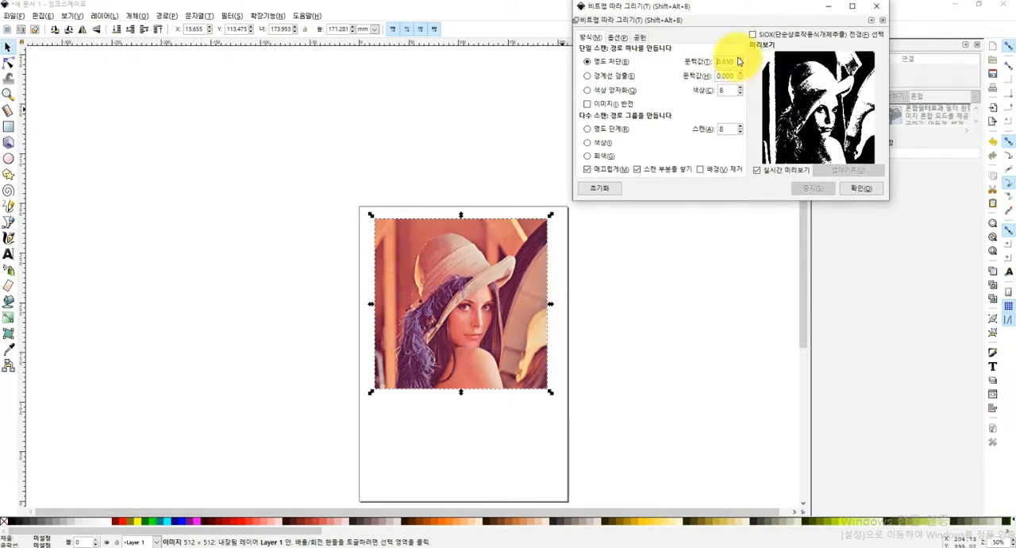
{"action": "left_click", "coordinate": [740, 68]}
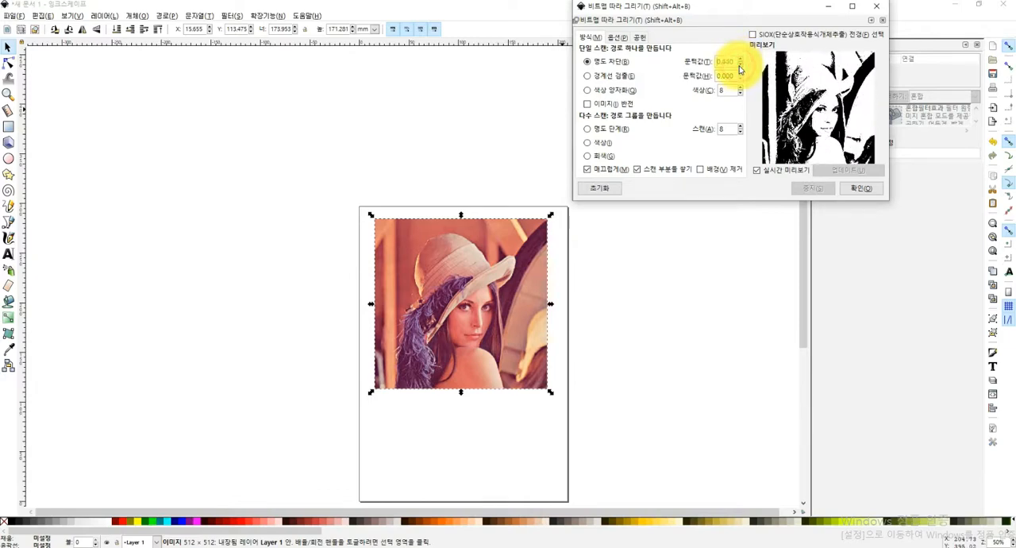
{"action": "left_click", "coordinate": [742, 61]}
{"action": "left_click", "coordinate": [742, 61]}
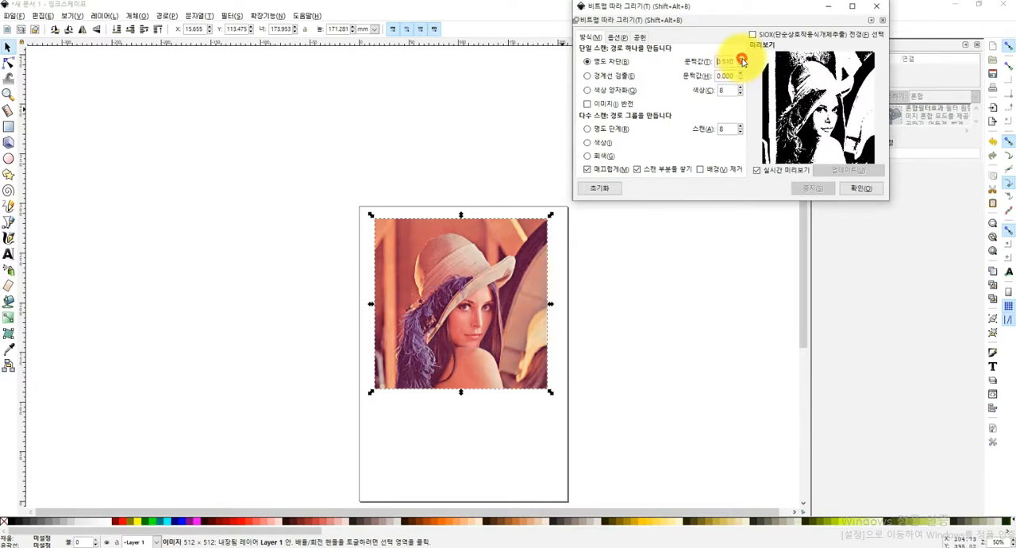
{"action": "left_click", "coordinate": [877, 6]}
{"action": "left_click", "coordinate": [168, 16]}
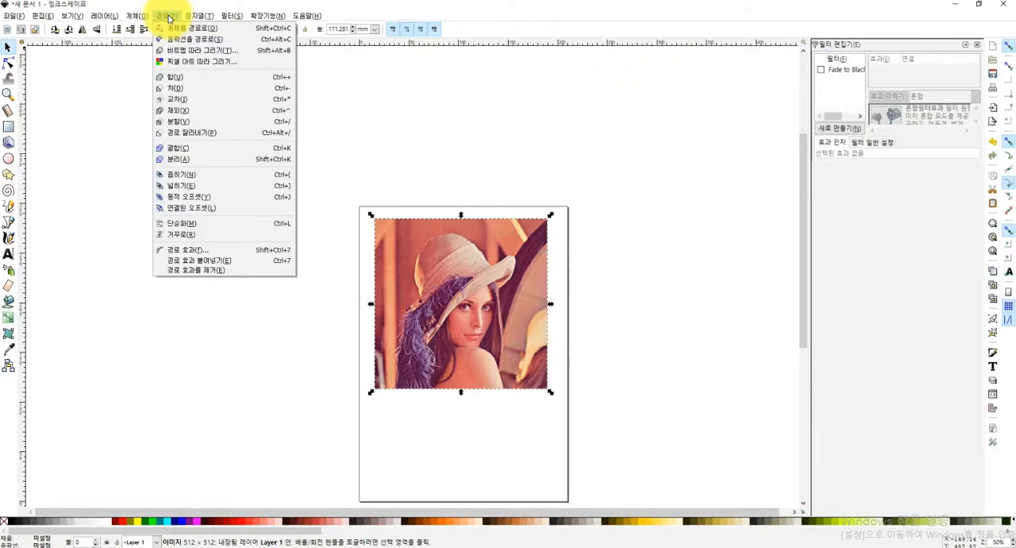
{"action": "left_click", "coordinate": [675, 167]}
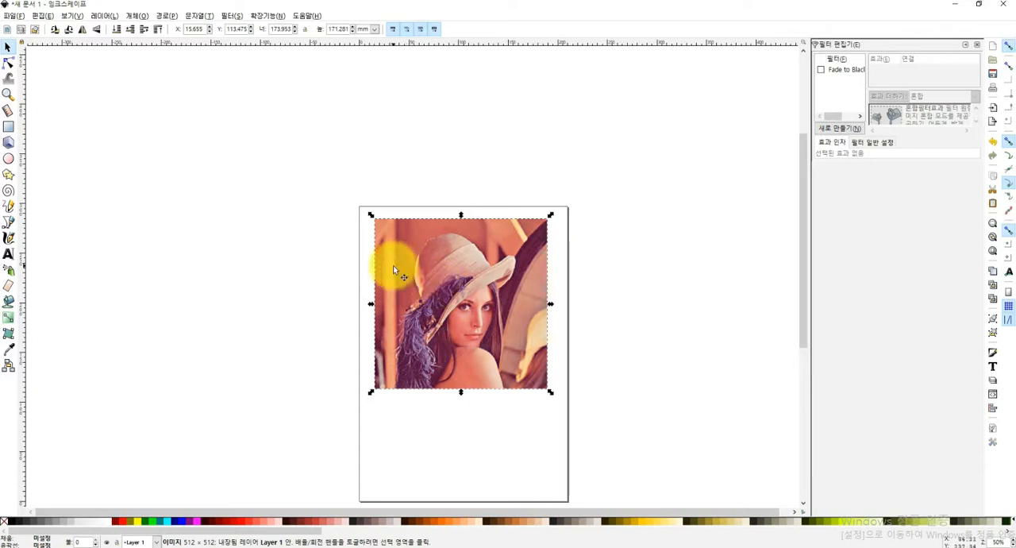
Reopen Trace Bitmap for the image and set the brightness cutoff (명도 차단) threshold to 0.540
{"action": "left_click", "coordinate": [168, 17]}
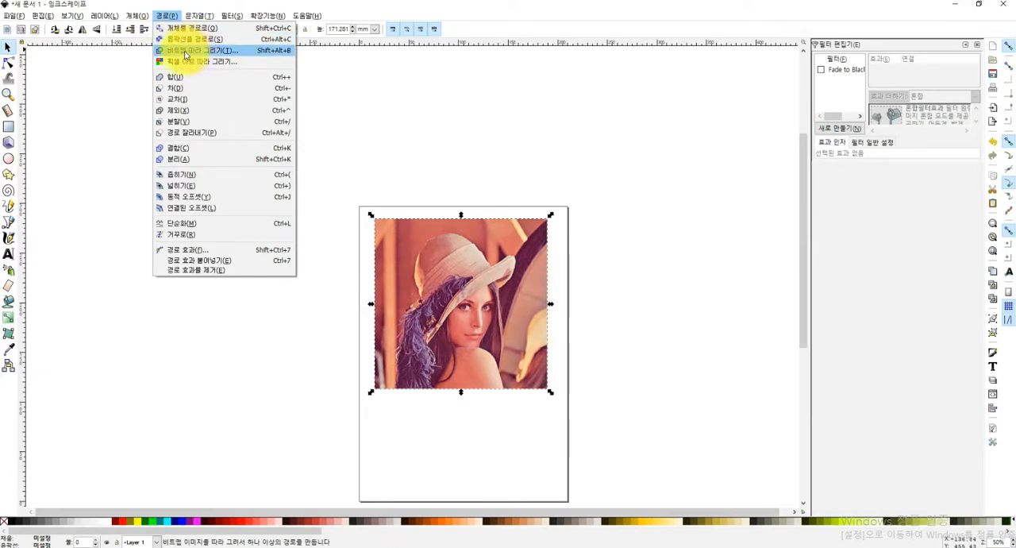
{"action": "left_click", "coordinate": [185, 54]}
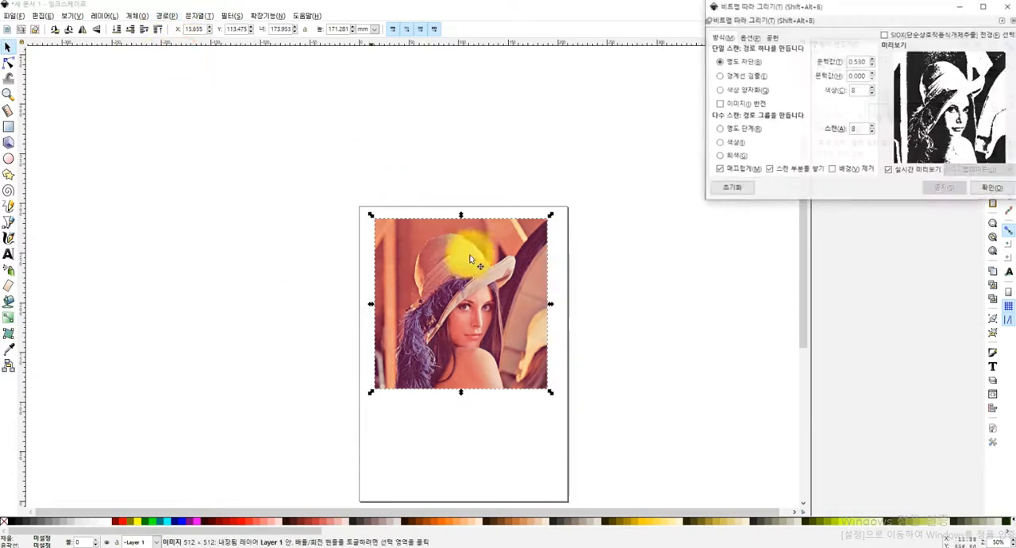
{"action": "mouse_move", "coordinate": [806, 6]}
{"action": "left_mouse_down"}
{"action": "mouse_move", "coordinate": [705, 26]}
{"action": "mouse_move", "coordinate": [670, 68]}
{"action": "mouse_move", "coordinate": [695, 71]}
{"action": "left_mouse_up"}
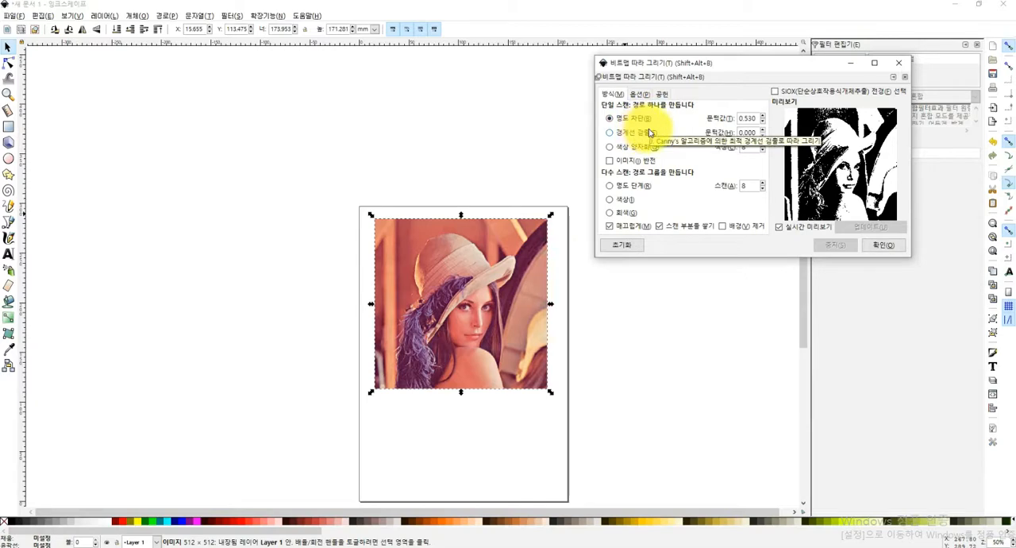
{"action": "left_click", "coordinate": [763, 116]}
{"action": "left_click", "coordinate": [763, 116]}
{"action": "left_click", "coordinate": [763, 115]}
{"action": "left_click", "coordinate": [763, 115]}
{"action": "left_click", "coordinate": [763, 115]}
{"action": "left_click", "coordinate": [763, 121]}
{"action": "left_click", "coordinate": [764, 121]}
{"action": "left_click", "coordinate": [764, 121]}
{"action": "left_click", "coordinate": [763, 121]}
{"action": "left_click", "coordinate": [764, 120]}
{"action": "left_click", "coordinate": [764, 121]}
{"action": "left_click", "coordinate": [763, 121]}
{"action": "left_click", "coordinate": [764, 120]}
{"action": "left_click", "coordinate": [764, 116]}
{"action": "left_click", "coordinate": [764, 116]}
{"action": "left_click", "coordinate": [763, 116]}
{"action": "left_click", "coordinate": [764, 116]}
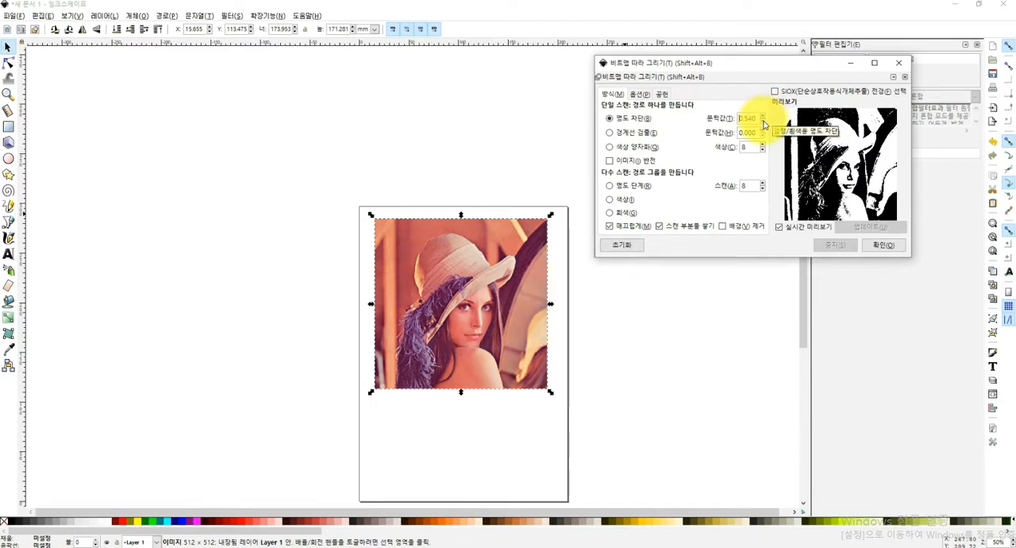
Preview the edge detection (경계선 검출) mode with a raised threshold, and return that threshold to 0.000
{"action": "left_click", "coordinate": [609, 132]}
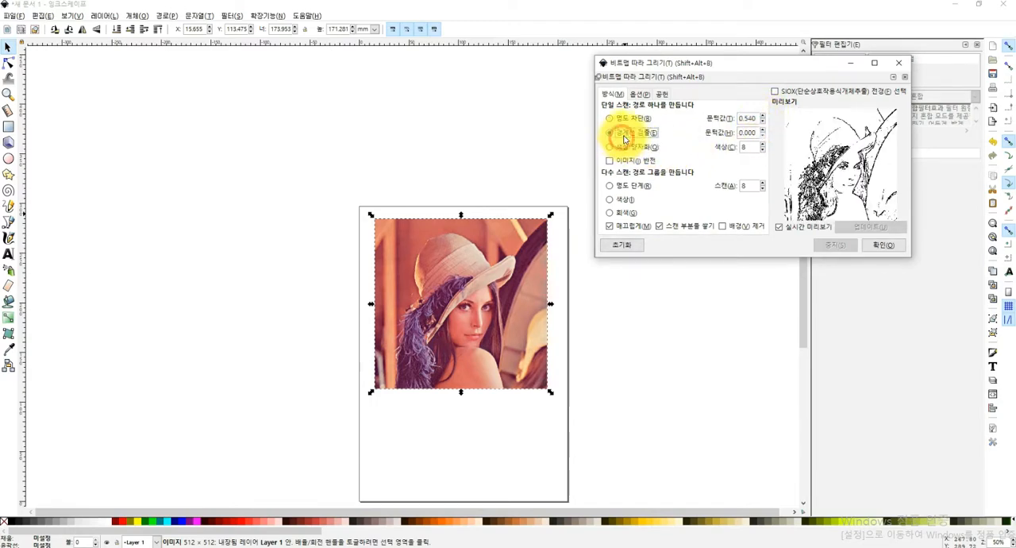
{"action": "left_click", "coordinate": [760, 134]}
{"action": "left_click", "coordinate": [762, 131]}
{"action": "left_click", "coordinate": [762, 134]}
{"action": "left_click", "coordinate": [763, 137]}
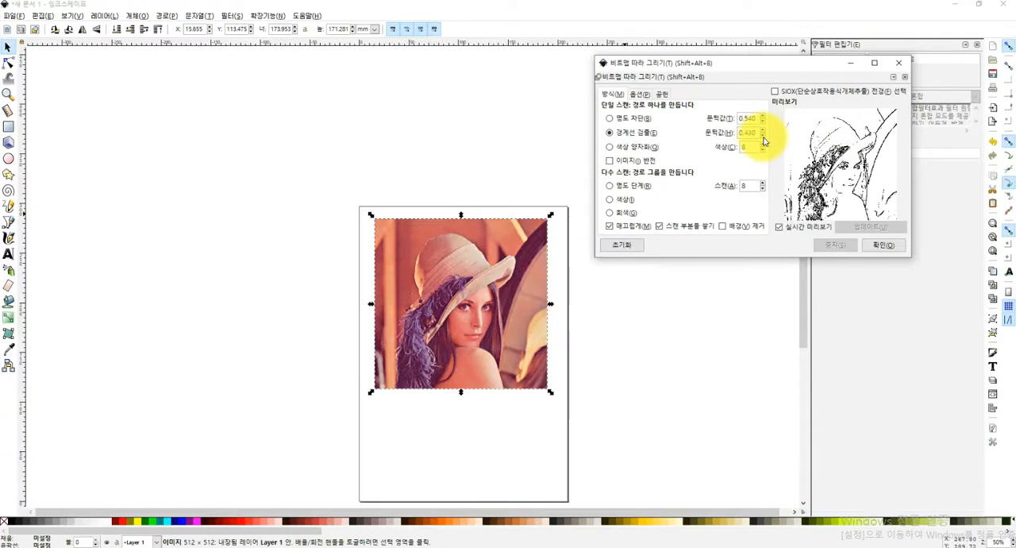
{"action": "left_click", "coordinate": [763, 137]}
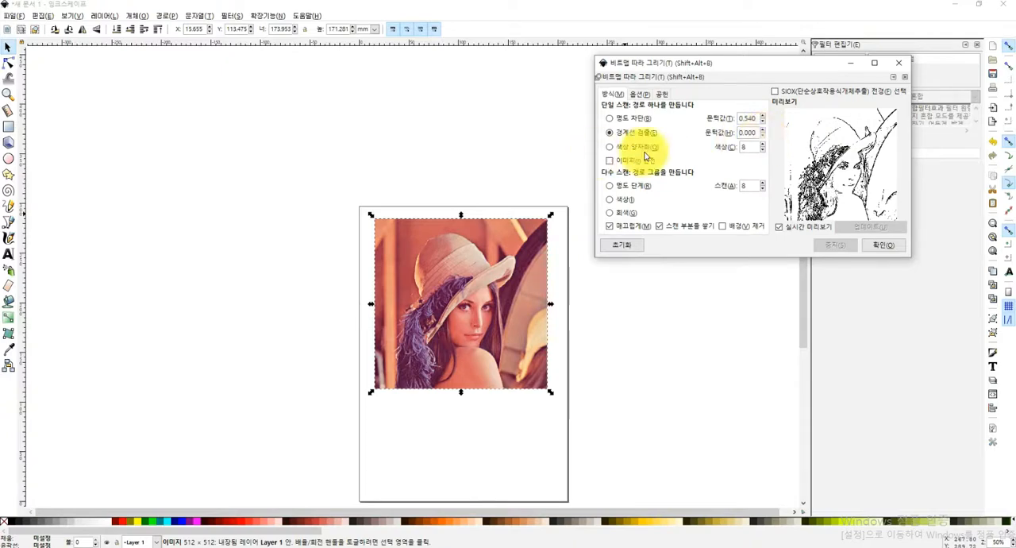
Preview the color quantization (색상 양자화) mode with different color counts, ending at 9
{"action": "left_click", "coordinate": [653, 150]}
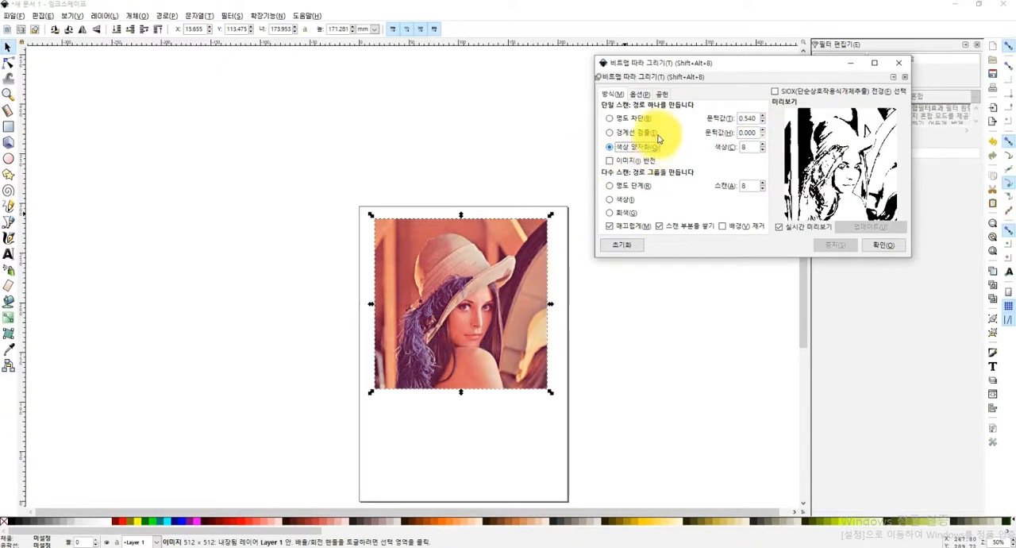
{"action": "left_click", "coordinate": [763, 148]}
{"action": "left_click", "coordinate": [763, 146]}
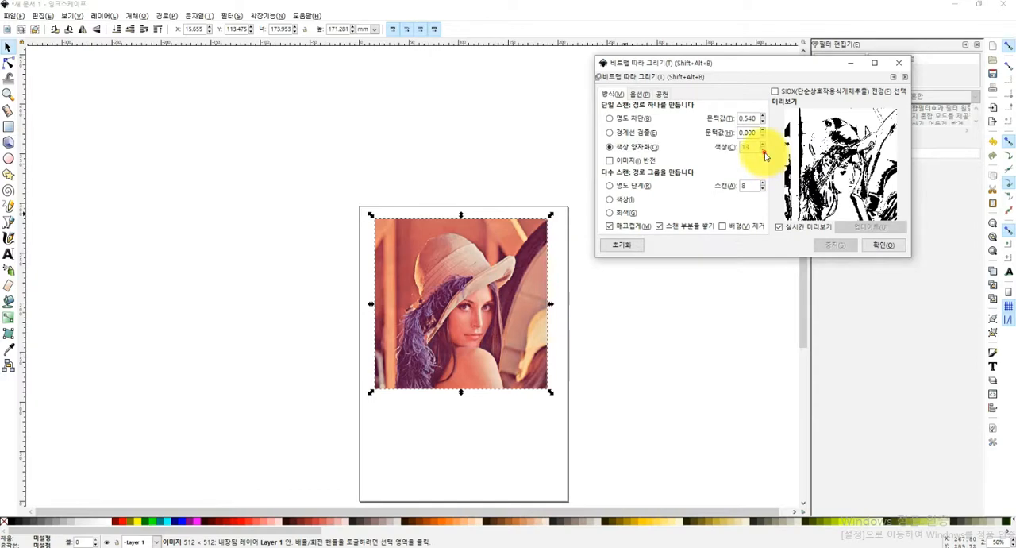
{"action": "left_click", "coordinate": [763, 150]}
Trace the image in the multiple-scan Colors (색상) mode with 8 scans and place the traced group beside the page's right edge
{"action": "left_click", "coordinate": [624, 189]}
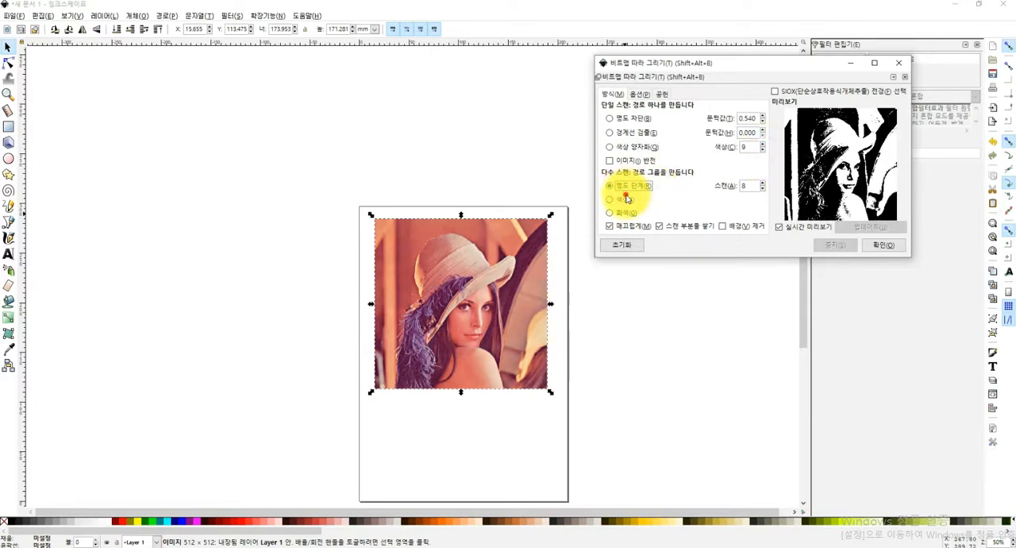
{"action": "left_click", "coordinate": [627, 199]}
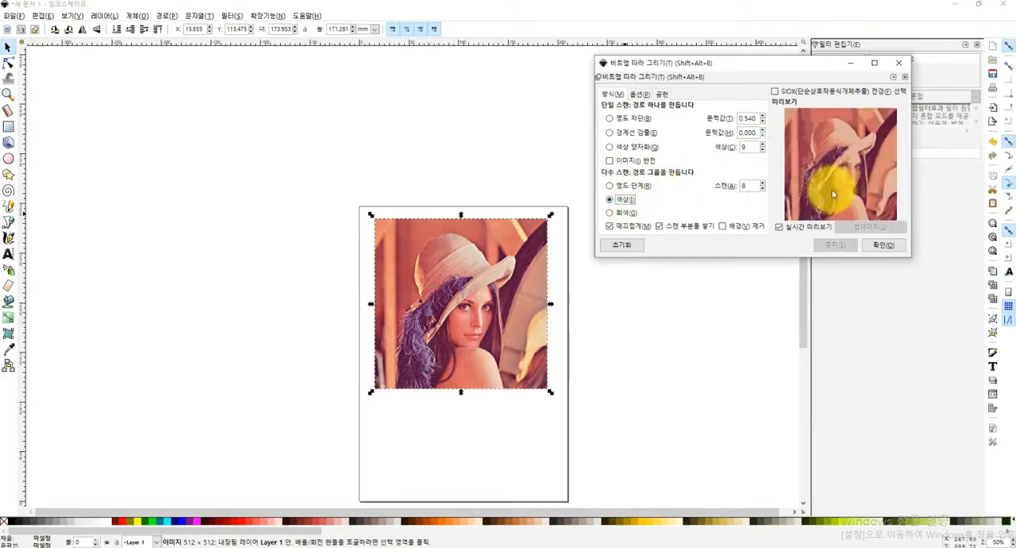
{"action": "left_click", "coordinate": [625, 185]}
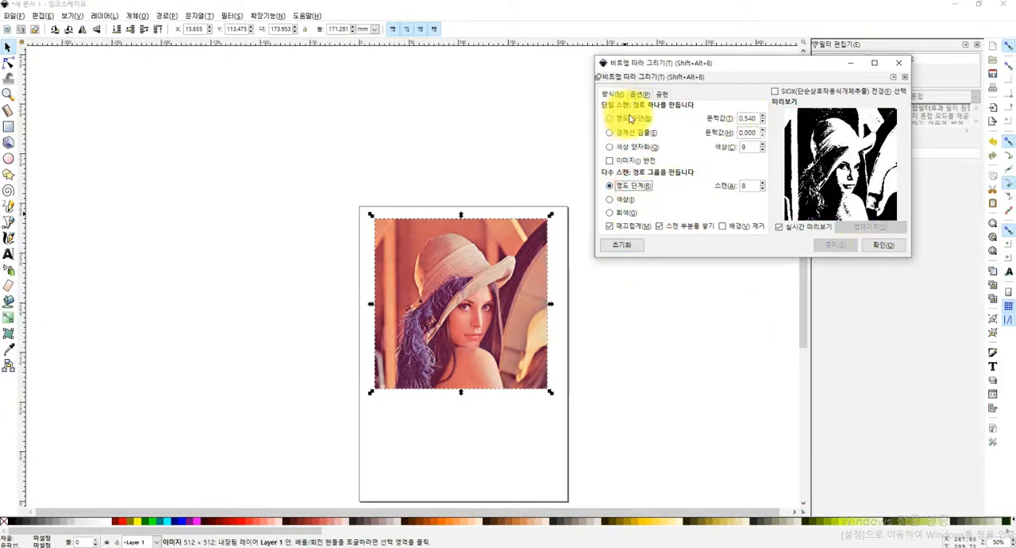
{"action": "left_click", "coordinate": [625, 200]}
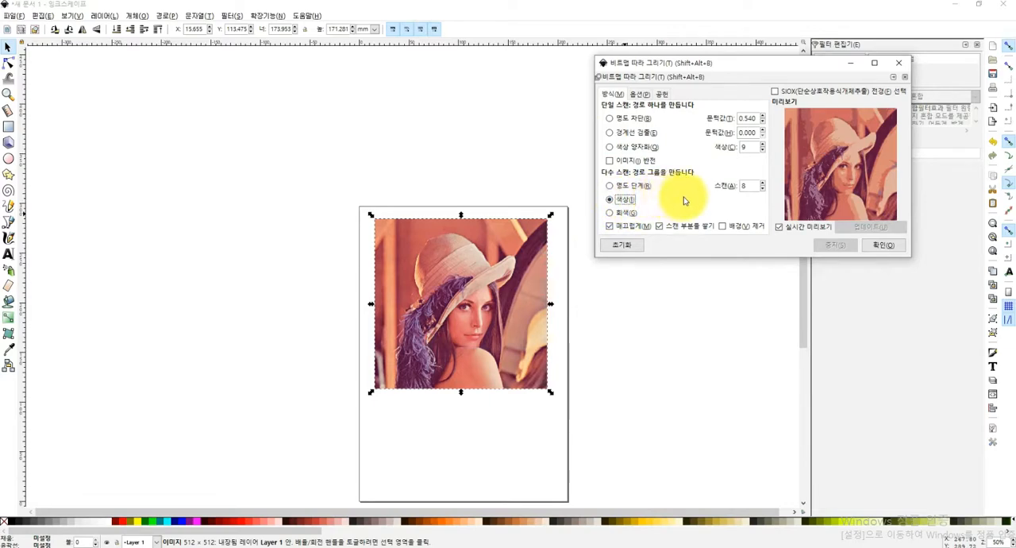
{"action": "left_click", "coordinate": [880, 247]}
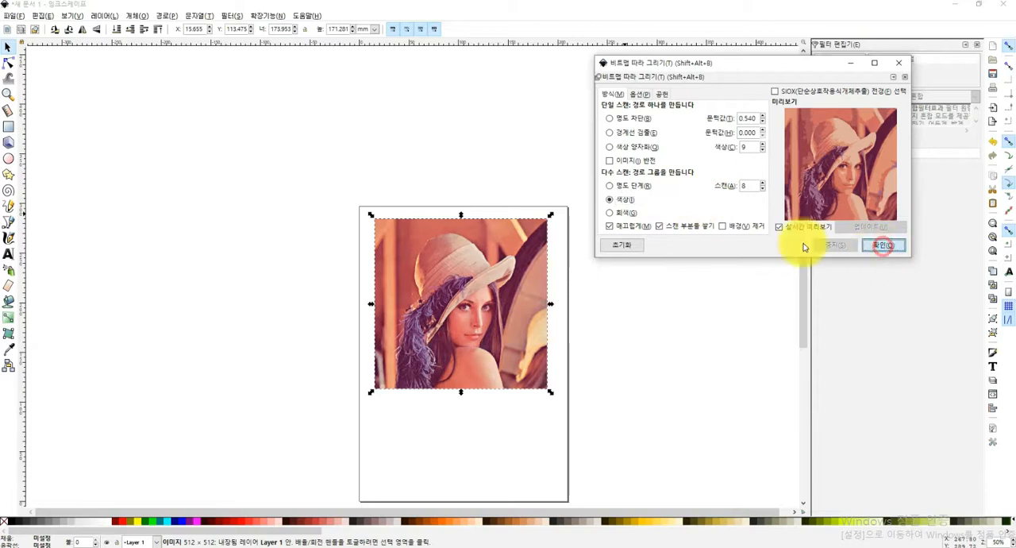
{"action": "left_click", "coordinate": [902, 64]}
{"action": "mouse_move", "coordinate": [466, 335]}
{"action": "left_mouse_down"}
{"action": "mouse_move", "coordinate": [706, 325]}
{"action": "mouse_move", "coordinate": [517, 302]}
{"action": "mouse_move", "coordinate": [641, 309]}
{"action": "left_mouse_up"}
Delete the original bitmap and move the traced group into its place on the page
{"action": "left_click", "coordinate": [462, 305]}
{"action": "left_click", "coordinate": [456, 316]}
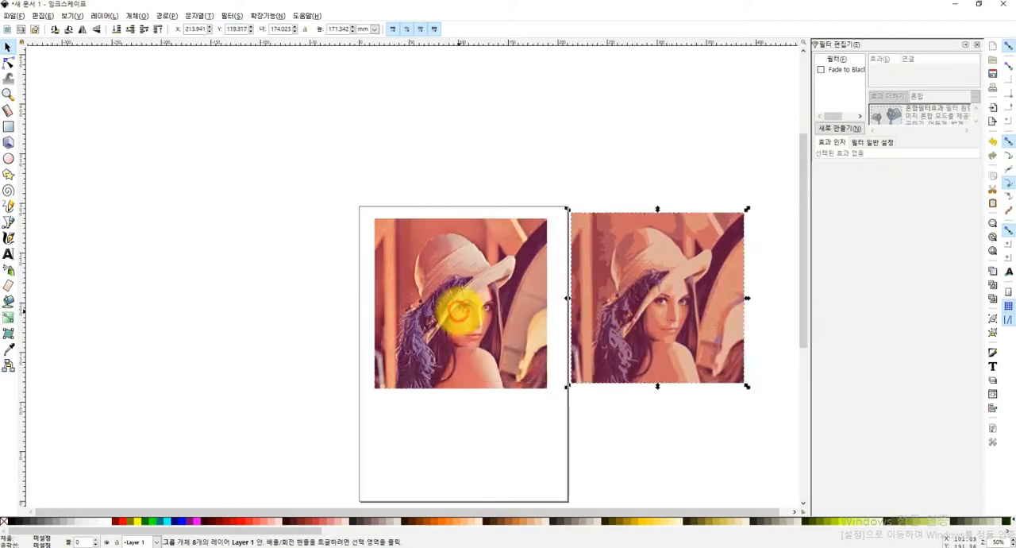
{"action": "key", "text": "Delete"}
{"action": "left_click", "coordinate": [704, 317]}
{"action": "mouse_move", "coordinate": [704, 318]}
{"action": "left_mouse_down"}
{"action": "mouse_move", "coordinate": [481, 329]}
{"action": "mouse_move", "coordinate": [431, 289]}
{"action": "mouse_move", "coordinate": [450, 305]}
{"action": "mouse_move", "coordinate": [456, 300]}
{"action": "left_mouse_up"}
{"action": "scroll", "coordinate": [456, 299], "scroll_direction": "up", "scroll_amount": 5}
{"action": "left_click", "coordinate": [470, 289]}
{"action": "scroll", "coordinate": [513, 277], "scroll_direction": "down", "scroll_amount": 6}
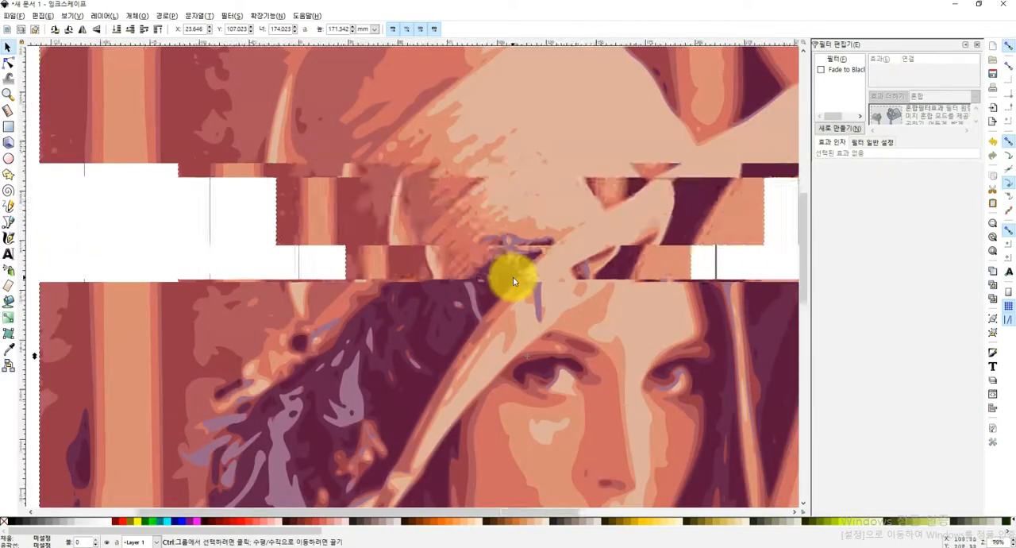
Undo the traced group's move and the deletion of the original bitmap
{"action": "key", "text": "ctrl+z"}
{"action": "key", "text": "ctrl+z"}
{"action": "key", "text": "ctrl+z"}
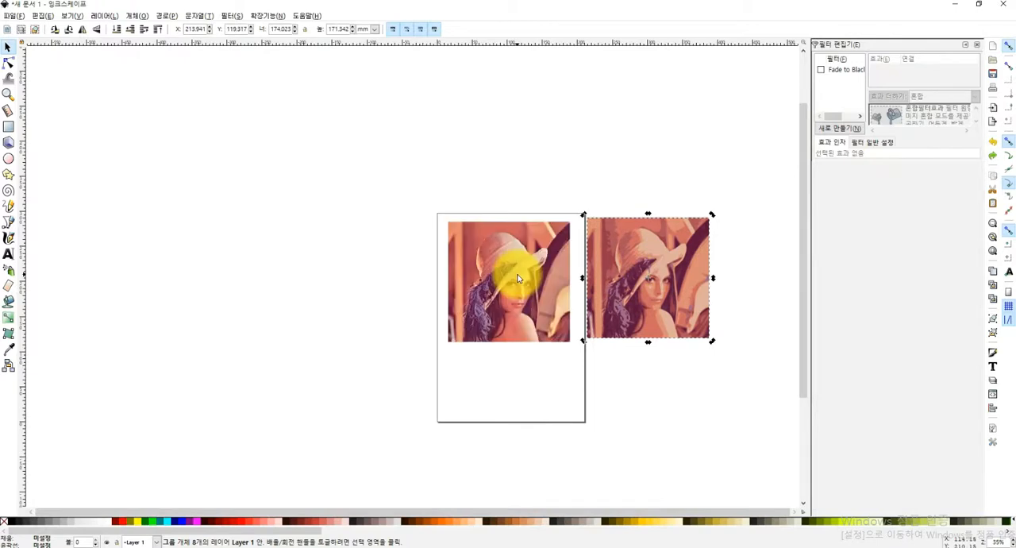
Undo the colour trace and trace the original bitmap in the single-scan brightness cutoff (명도 차단) mode with threshold 0.560
{"action": "key", "text": "ctrl+z"}
{"action": "left_click", "coordinate": [560, 322]}
{"action": "left_click", "coordinate": [198, 16]}
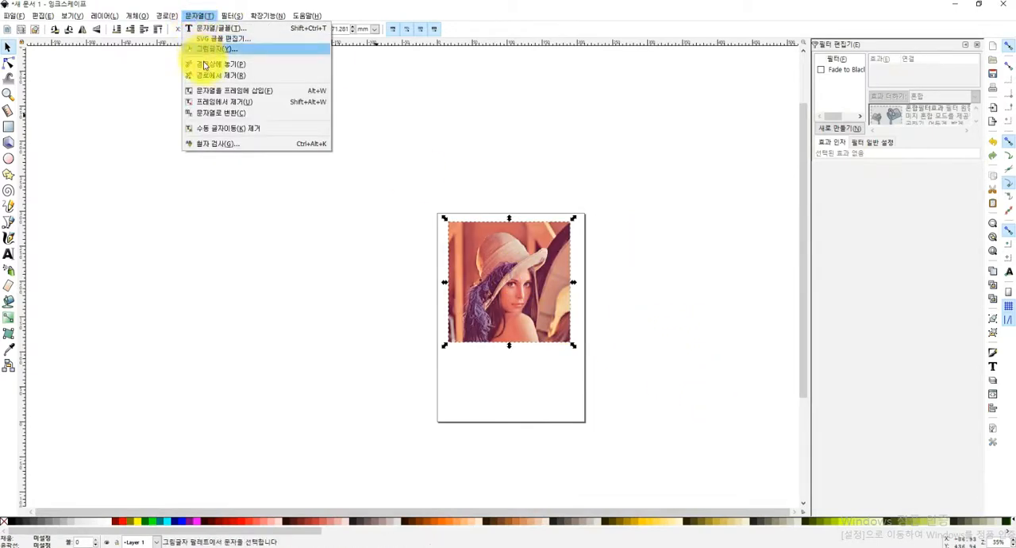
{"action": "left_click", "coordinate": [198, 51]}
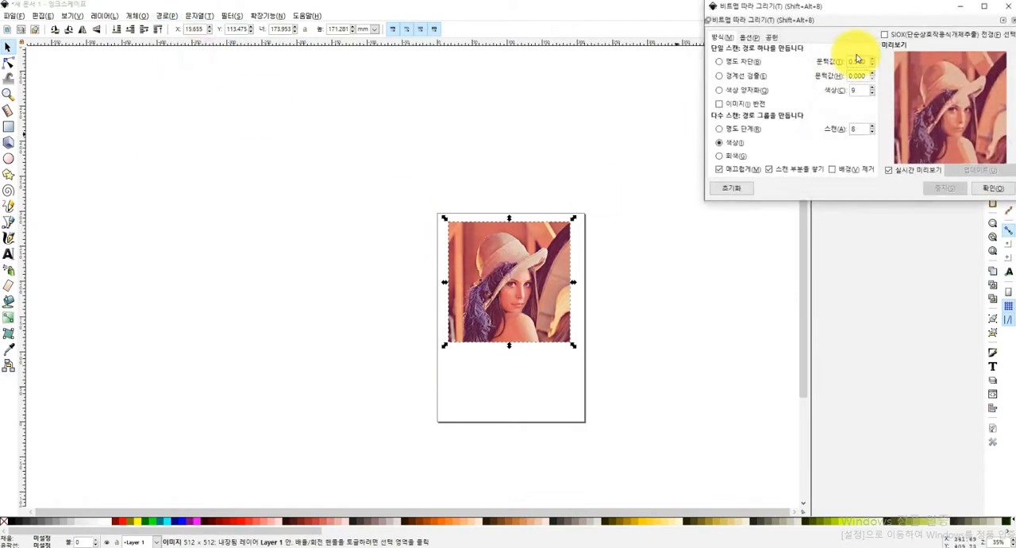
{"action": "left_click_drag", "start_coordinate": [813, 10], "coordinate": [658, 102]}
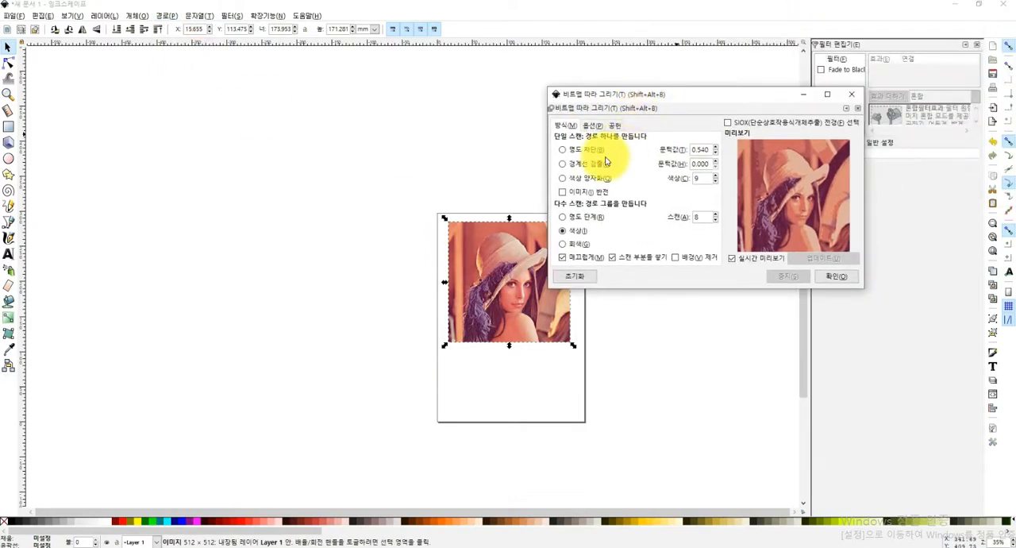
{"action": "left_click", "coordinate": [563, 150]}
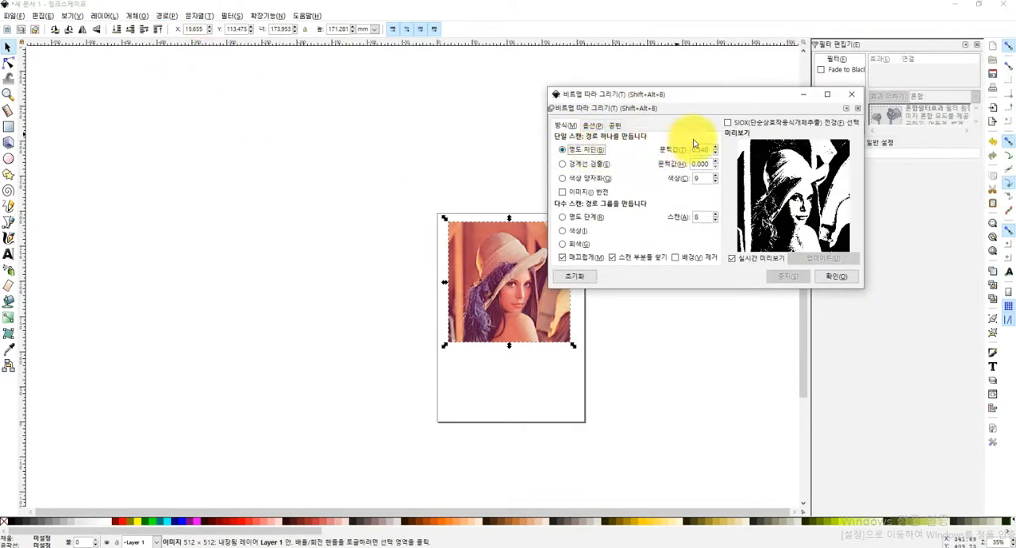
{"action": "left_click", "coordinate": [715, 148]}
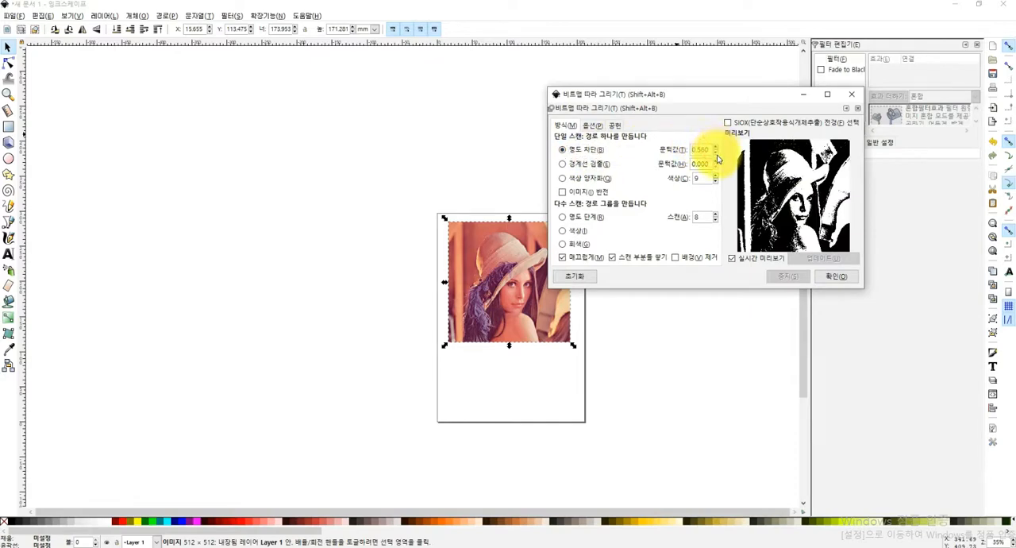
{"action": "left_click", "coordinate": [715, 150]}
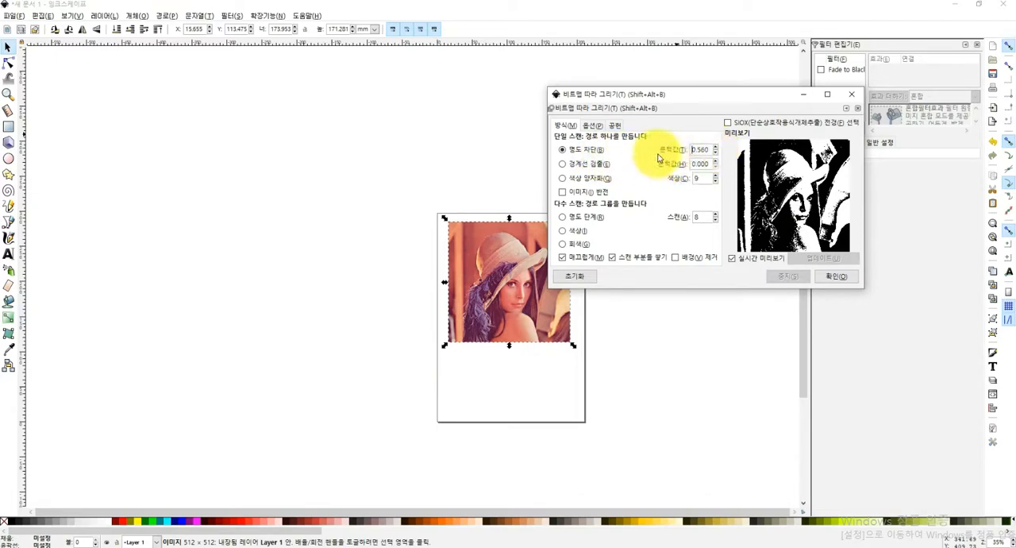
{"action": "left_click", "coordinate": [842, 277]}
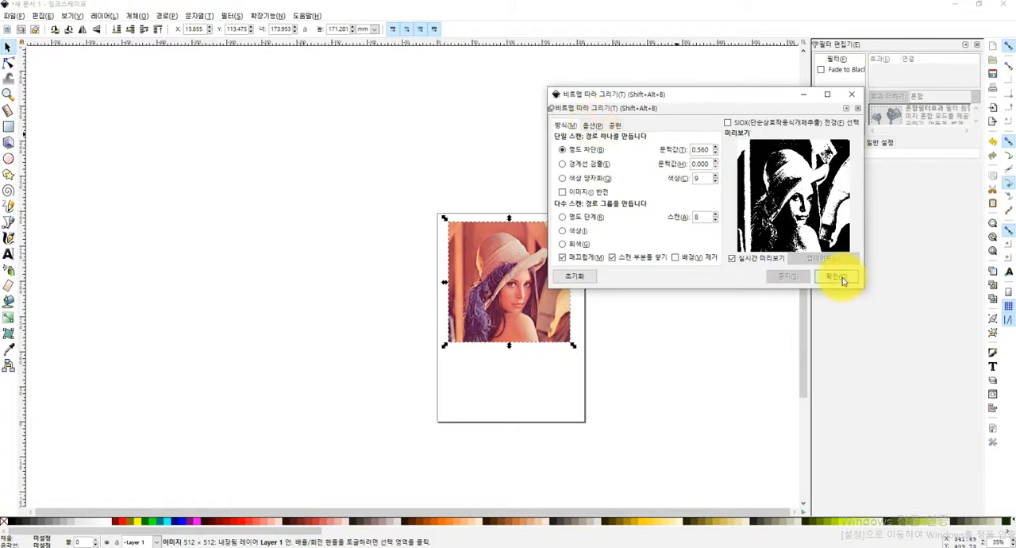
{"action": "left_click", "coordinate": [853, 94]}
{"action": "left_click", "coordinate": [672, 328]}
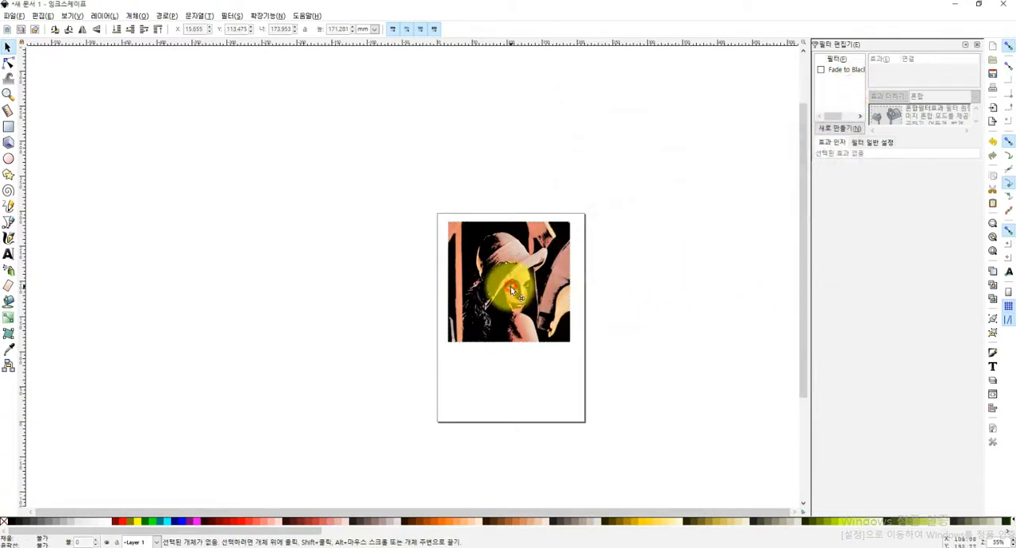
Move the black-and-white trace off the original bitmap to beside the page's left edge
{"action": "left_click", "coordinate": [513, 252]}
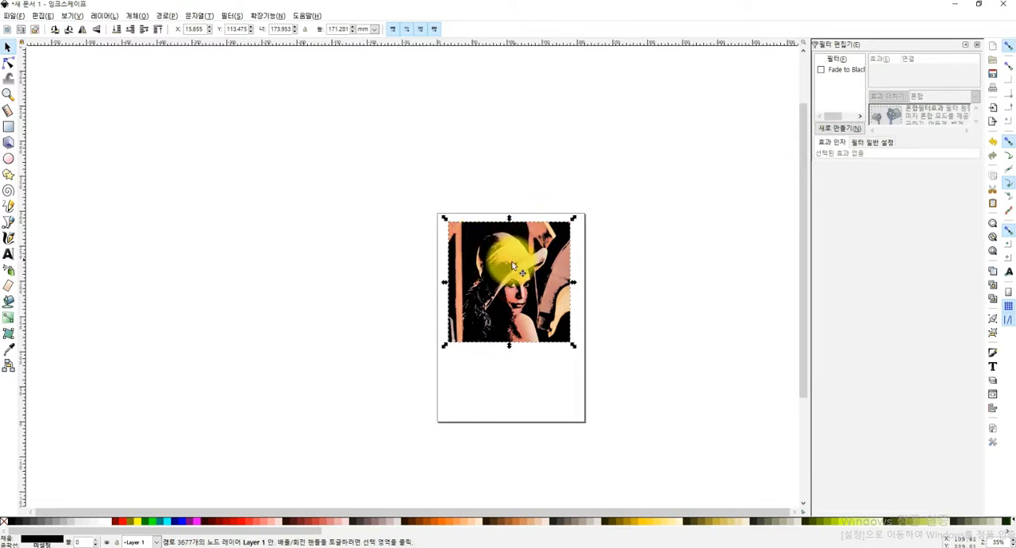
{"action": "left_click_drag", "start_coordinate": [512, 263], "coordinate": [368, 266]}
{"action": "mouse_move", "coordinate": [406, 294]}
{"action": "left_mouse_down"}
{"action": "mouse_move", "coordinate": [469, 328]}
{"action": "mouse_move", "coordinate": [399, 301]}
{"action": "left_mouse_up"}
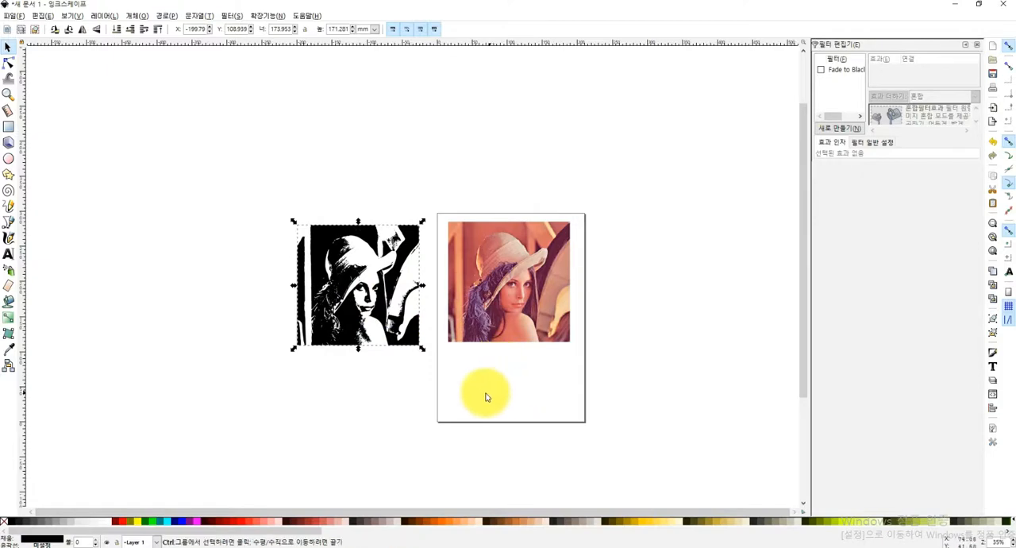
Delete the original bitmap from the page and undo the deletion
{"action": "scroll", "coordinate": [487, 397], "scroll_direction": "up", "scroll_amount": 2}
{"action": "left_click", "coordinate": [489, 231]}
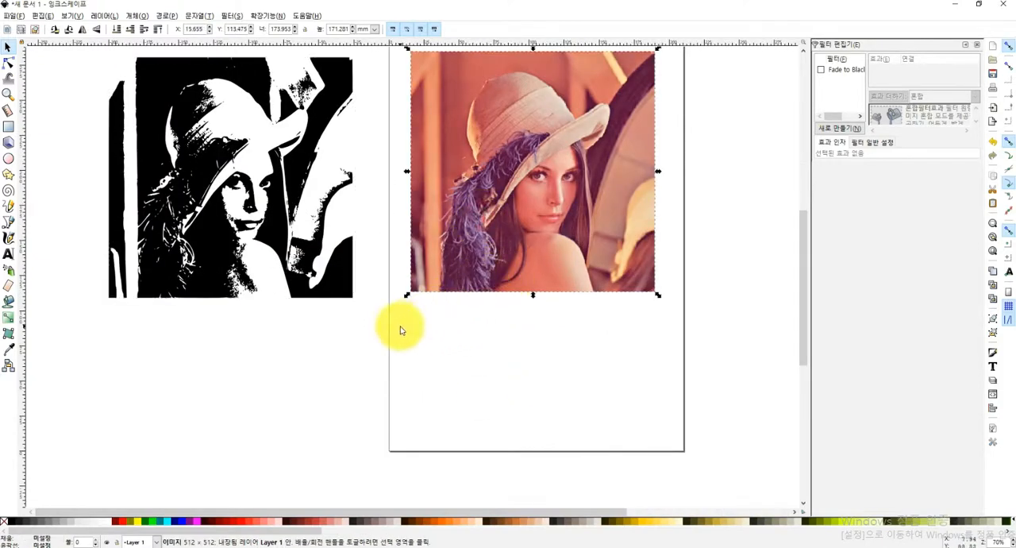
{"action": "key", "text": "Delete"}
{"action": "scroll", "coordinate": [398, 326], "scroll_direction": "down", "scroll_amount": 2}
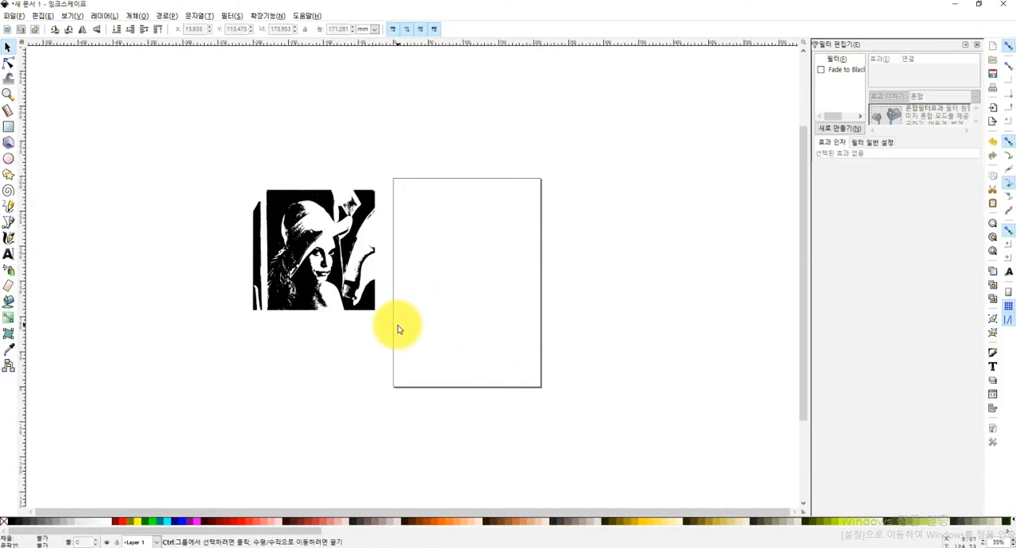
{"action": "key", "text": "ctrl+z"}
Move the original bitmap beside the page's right edge and place the black-and-white trace on the page
{"action": "left_click_drag", "start_coordinate": [482, 283], "coordinate": [647, 278]}
{"action": "left_click_drag", "start_coordinate": [318, 276], "coordinate": [488, 290]}
{"action": "left_click", "coordinate": [456, 329]}
Delete the original bitmap lying beside the page
{"action": "scroll", "coordinate": [432, 290], "scroll_direction": "up", "scroll_amount": 2}
{"action": "left_click", "coordinate": [729, 228]}
{"action": "key", "text": "Delete"}
Try to convert the black-and-white trace to a path with Object to Path (객체를 경로로)
{"action": "left_click", "coordinate": [535, 270]}
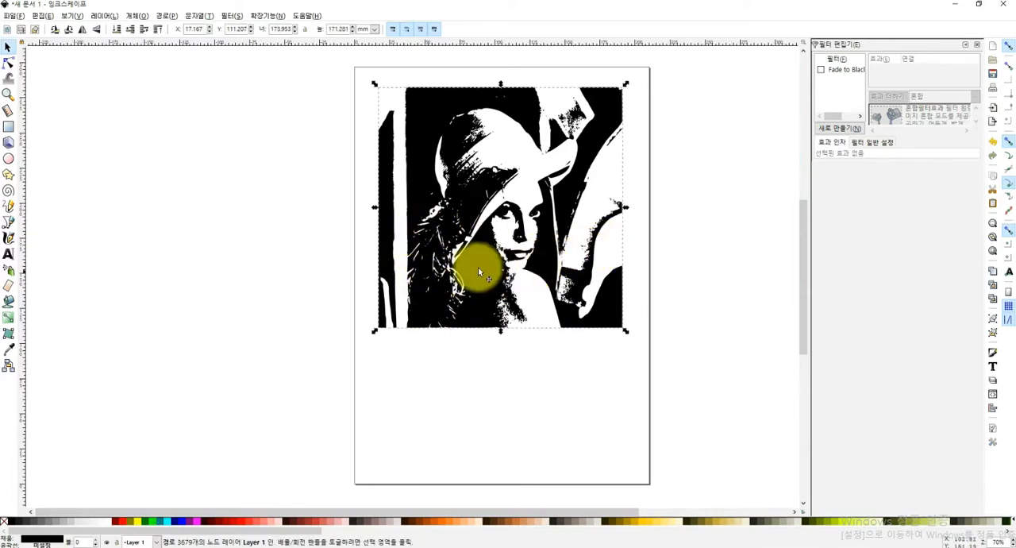
{"action": "left_click", "coordinate": [166, 15]}
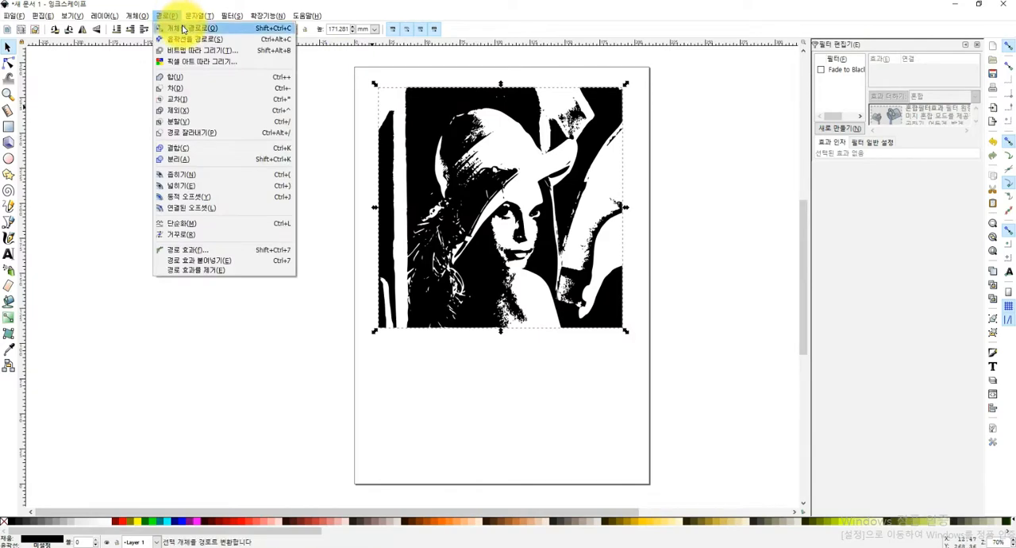
{"action": "left_click", "coordinate": [182, 30]}
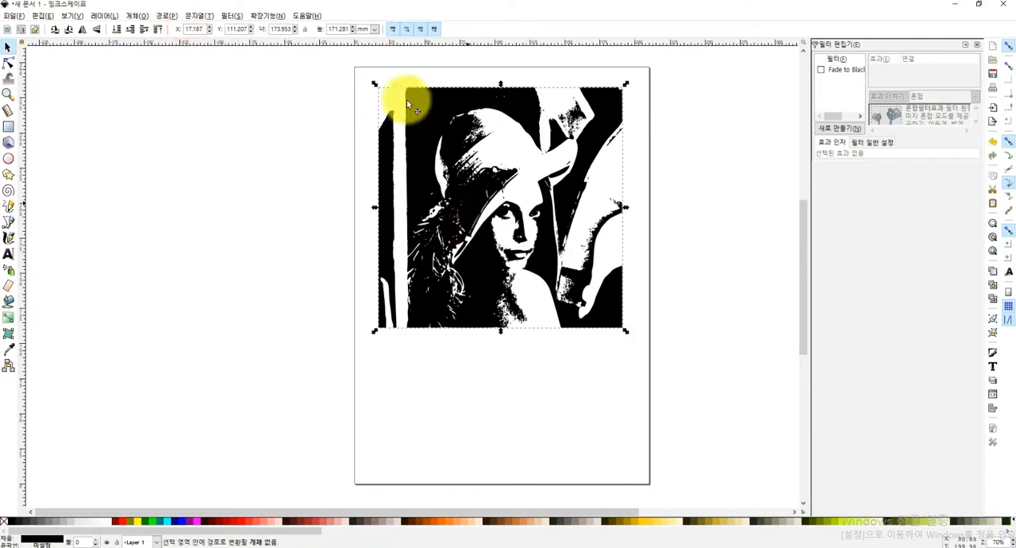
Add Gcodetools orientation points (지향 포인트) in 2-points mode with Z surface 0, Z depth -0.5 and unit mm
{"action": "left_click", "coordinate": [267, 15]}
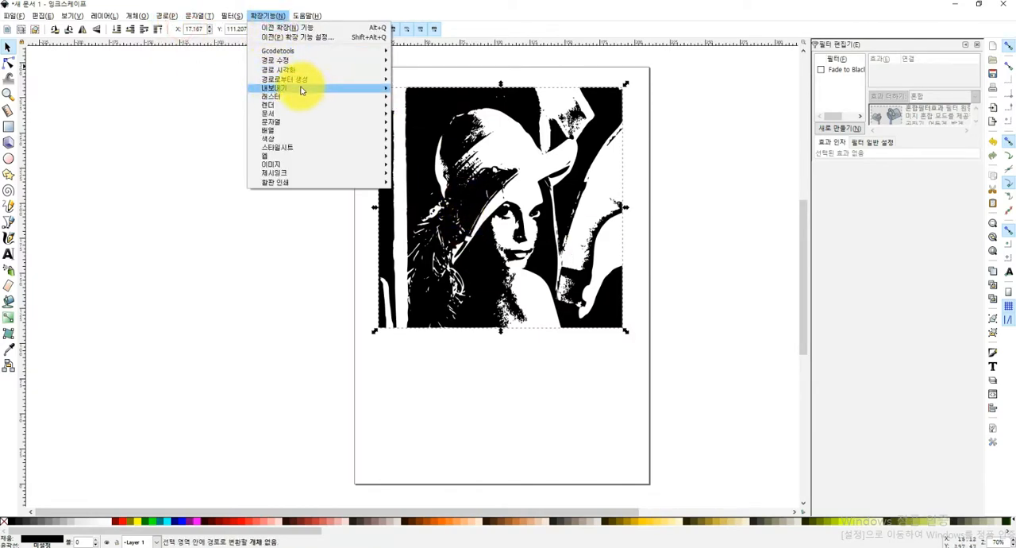
{"action": "mouse_move", "coordinate": [306, 51]}
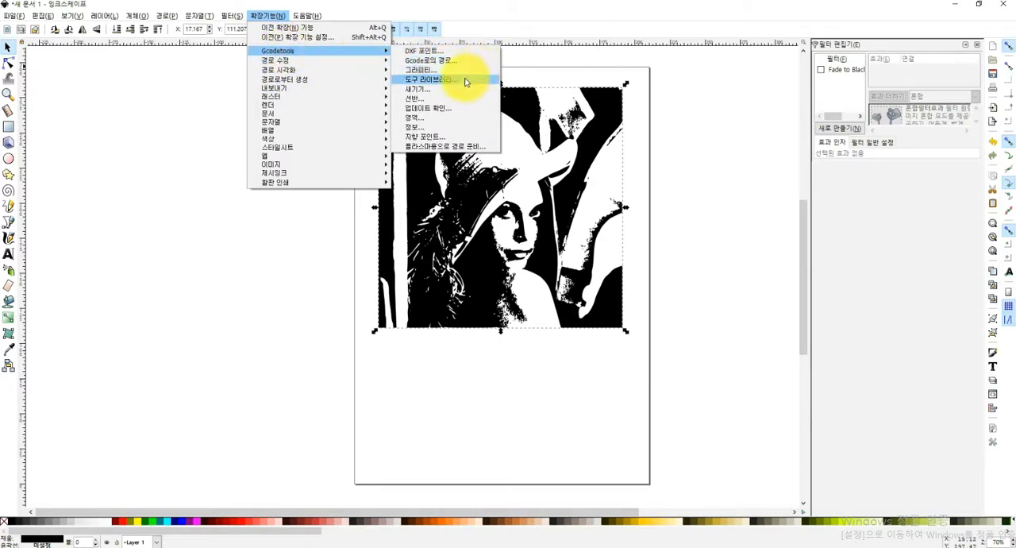
{"action": "left_click", "coordinate": [444, 139]}
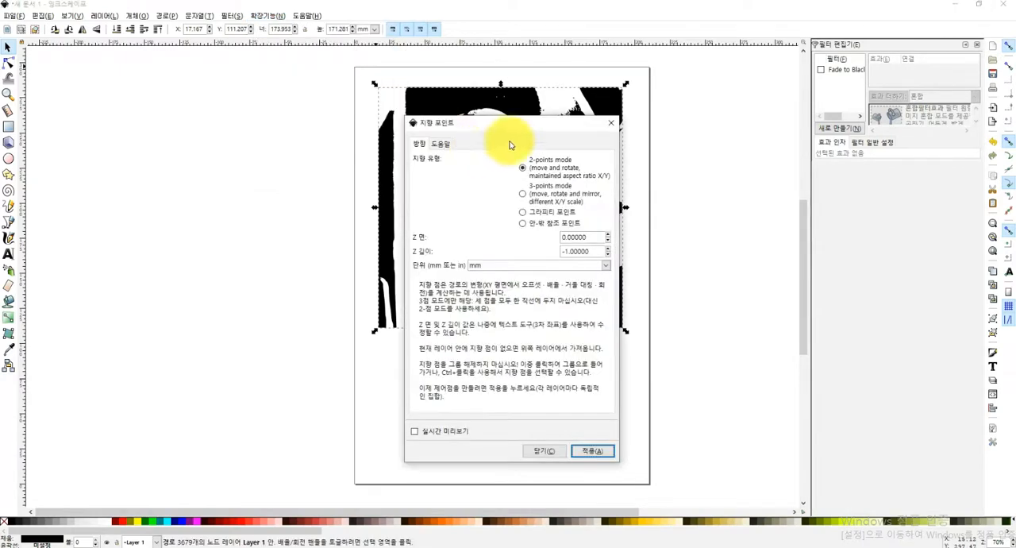
{"action": "left_click_drag", "start_coordinate": [497, 127], "coordinate": [169, 125]}
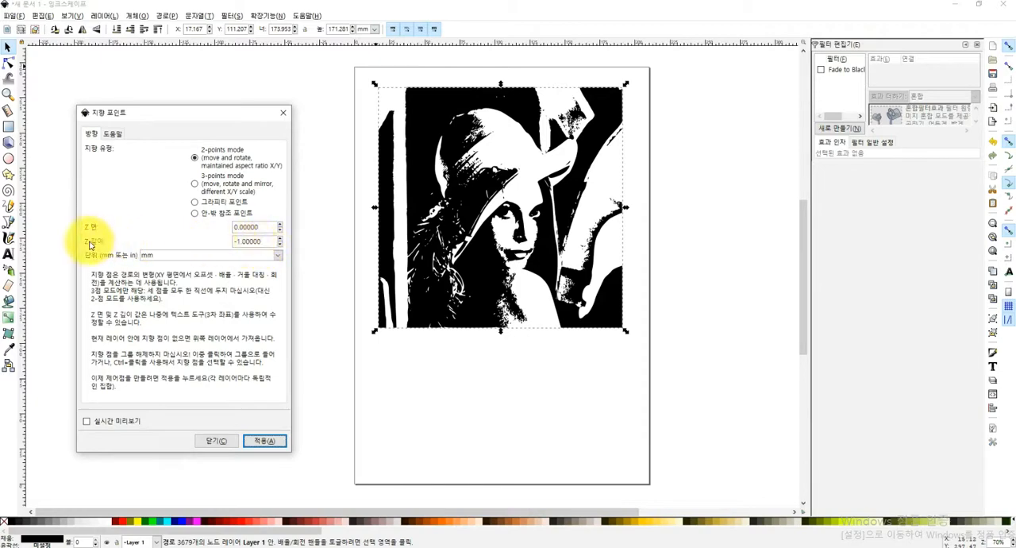
{"action": "left_click", "coordinate": [279, 246]}
{"action": "left_click_drag", "start_coordinate": [259, 241], "coordinate": [234, 242]}
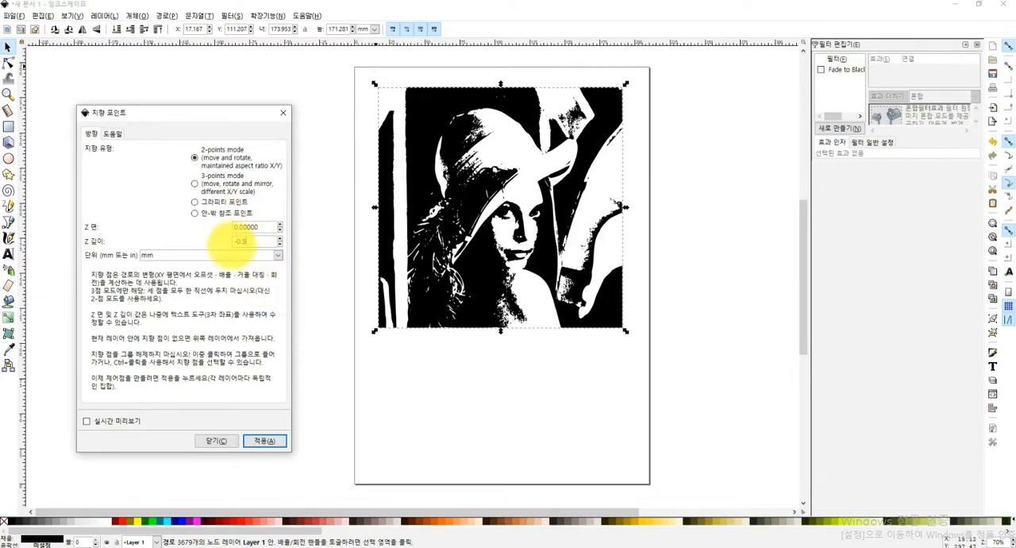
{"action": "left_click", "coordinate": [265, 441]}
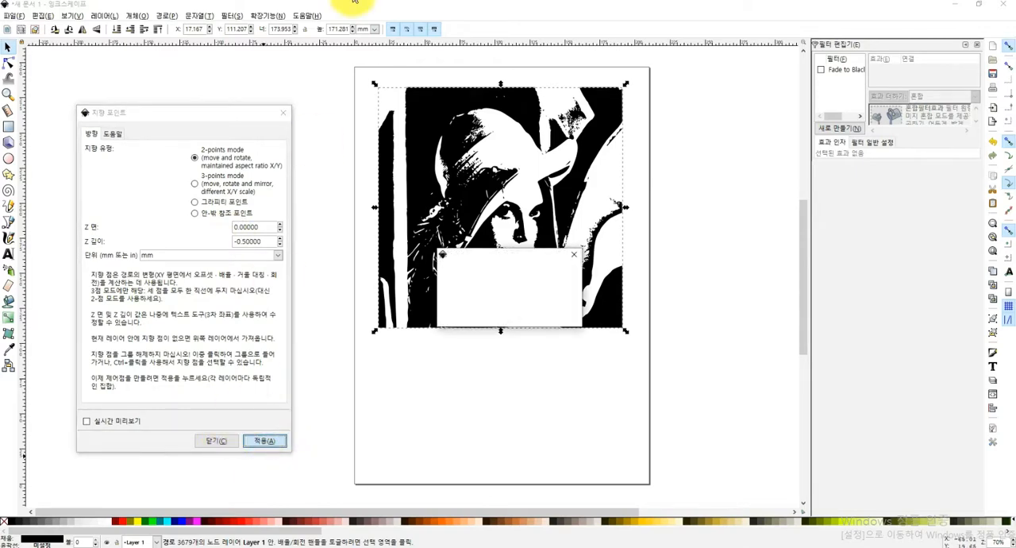
{"action": "left_click", "coordinate": [282, 112]}
{"action": "left_click", "coordinate": [618, 468]}
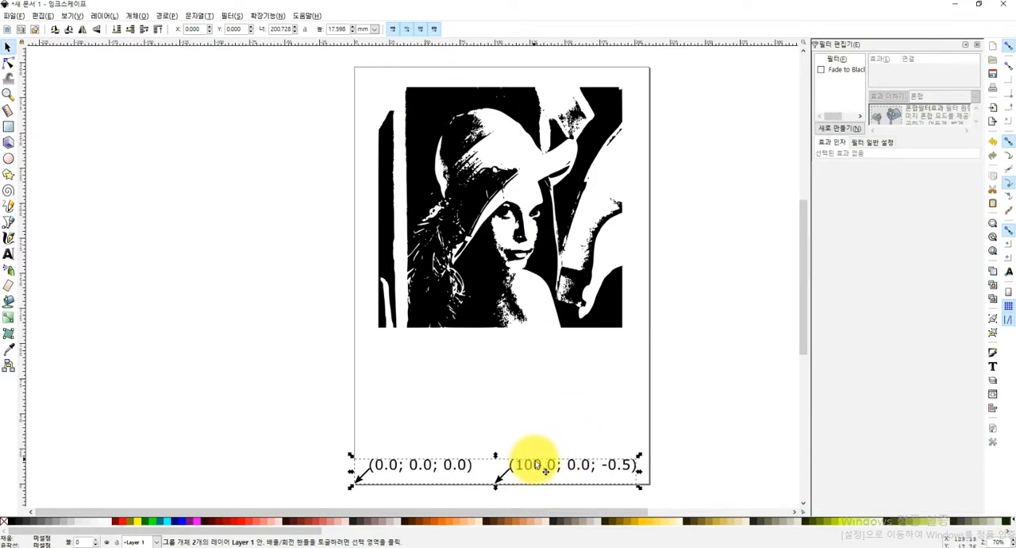
Set the page size to 200 x 200 mm and move the traced image down inside the resized page
{"action": "left_click", "coordinate": [13, 16]}
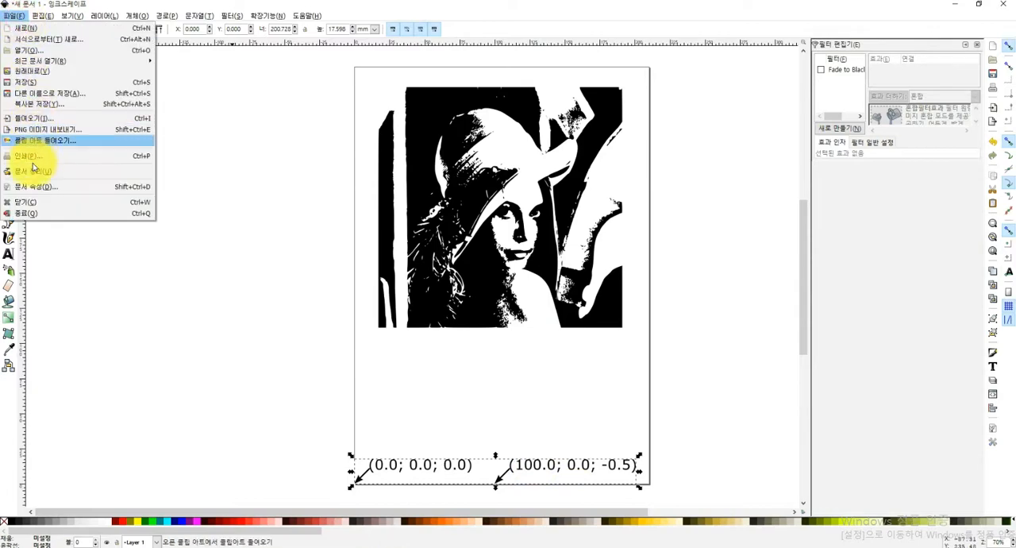
{"action": "left_click", "coordinate": [39, 184]}
{"action": "left_click_drag", "start_coordinate": [631, 378], "coordinate": [529, 379]}
{"action": "type", "text": "200"}
{"action": "left_click", "coordinate": [611, 389]}
{"action": "left_click_drag", "start_coordinate": [617, 391], "coordinate": [517, 387]}
{"action": "type", "text": "200"}
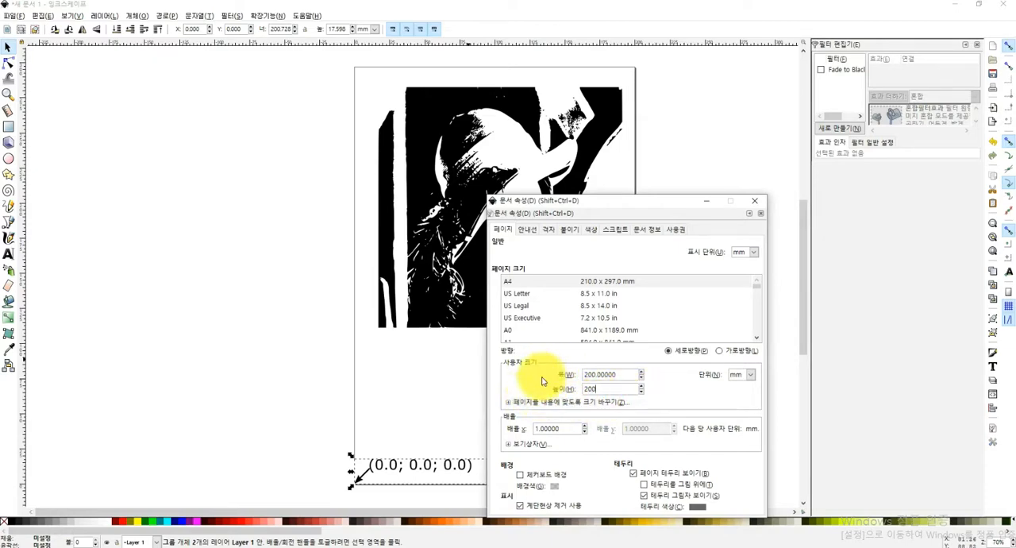
{"action": "left_click", "coordinate": [755, 201]}
{"action": "left_click", "coordinate": [241, 424]}
{"action": "mouse_move", "coordinate": [447, 290]}
{"action": "left_mouse_down"}
{"action": "mouse_move", "coordinate": [500, 272]}
{"action": "mouse_move", "coordinate": [469, 385]}
{"action": "mouse_move", "coordinate": [488, 412]}
{"action": "left_mouse_up"}
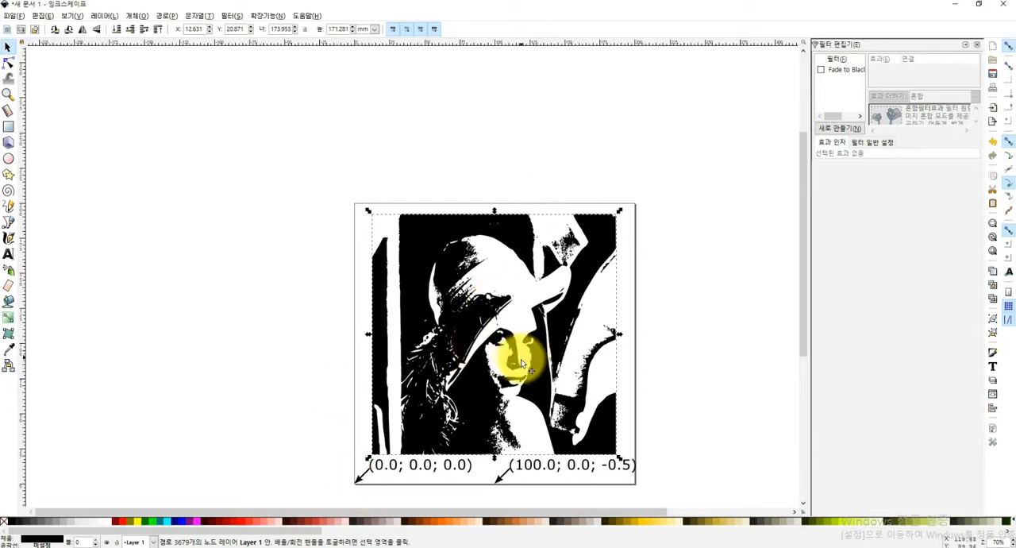
Create a default (기본) type tool with the Gcodetools tool library (도구 라이브러리)
{"action": "left_click", "coordinate": [267, 16]}
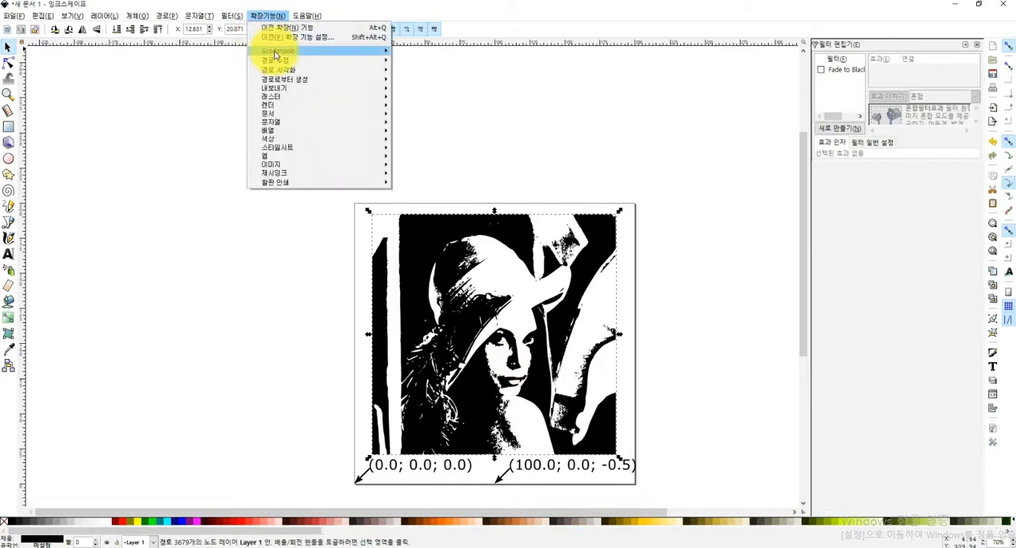
{"action": "mouse_move", "coordinate": [275, 52]}
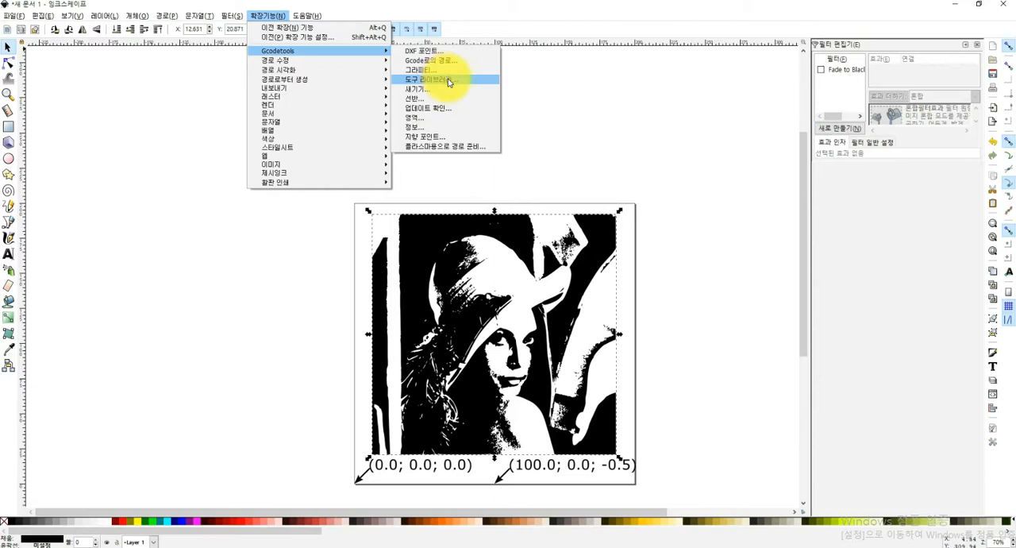
{"action": "left_click", "coordinate": [449, 81]}
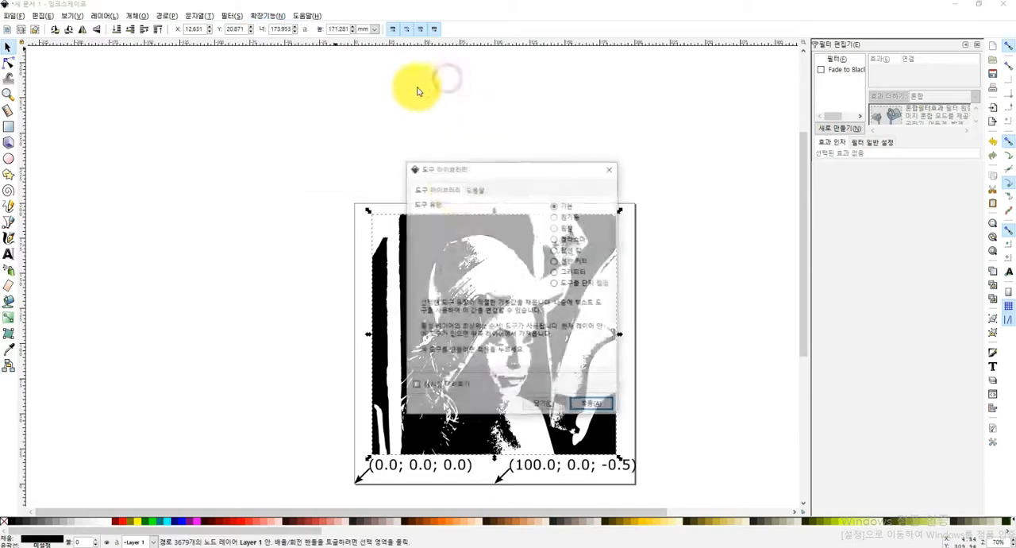
{"action": "left_click", "coordinate": [592, 406]}
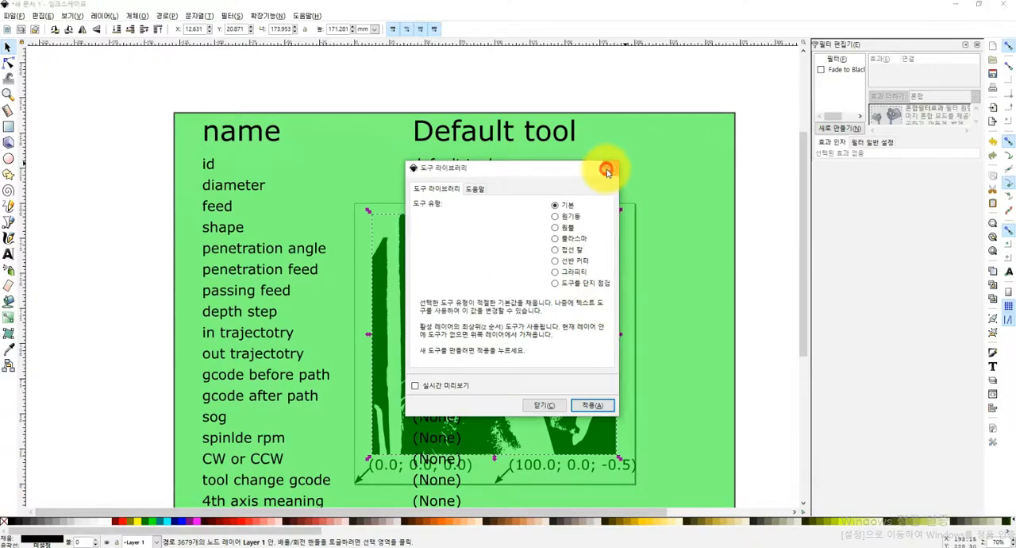
{"action": "left_click", "coordinate": [610, 168]}
Move the green tool parameter table off the traced image to beside the page's left edge
{"action": "left_click", "coordinate": [715, 172]}
{"action": "left_click_drag", "start_coordinate": [737, 111], "coordinate": [426, 338]}
{"action": "left_click", "coordinate": [298, 270]}
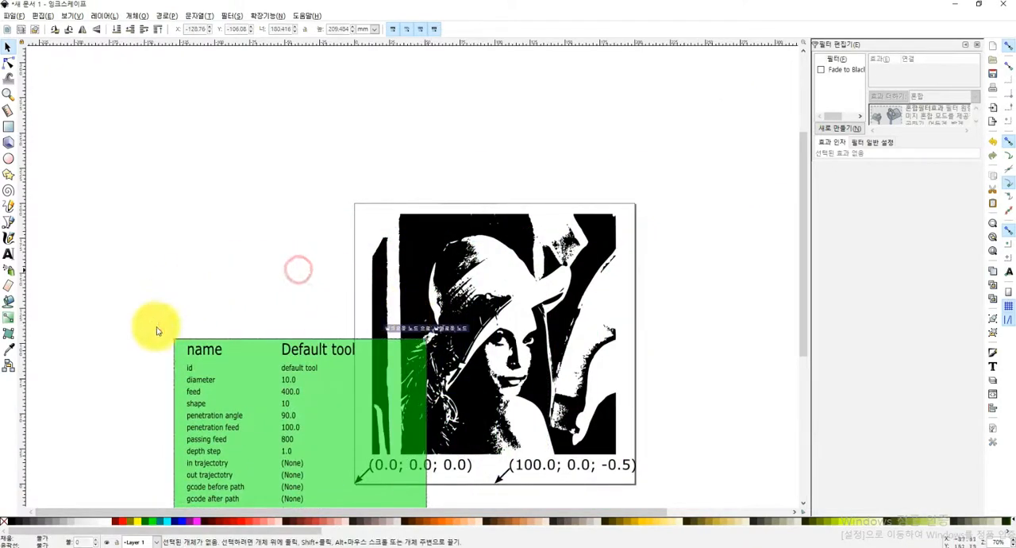
{"action": "left_click_drag", "start_coordinate": [228, 423], "coordinate": [156, 290]}
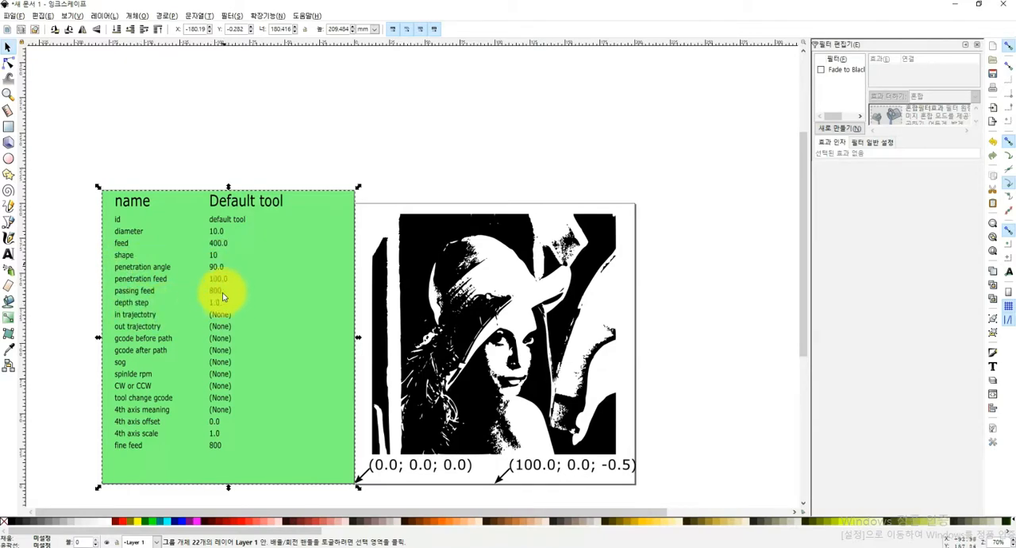
{"action": "left_click", "coordinate": [219, 231]}
{"action": "left_click", "coordinate": [214, 232]}
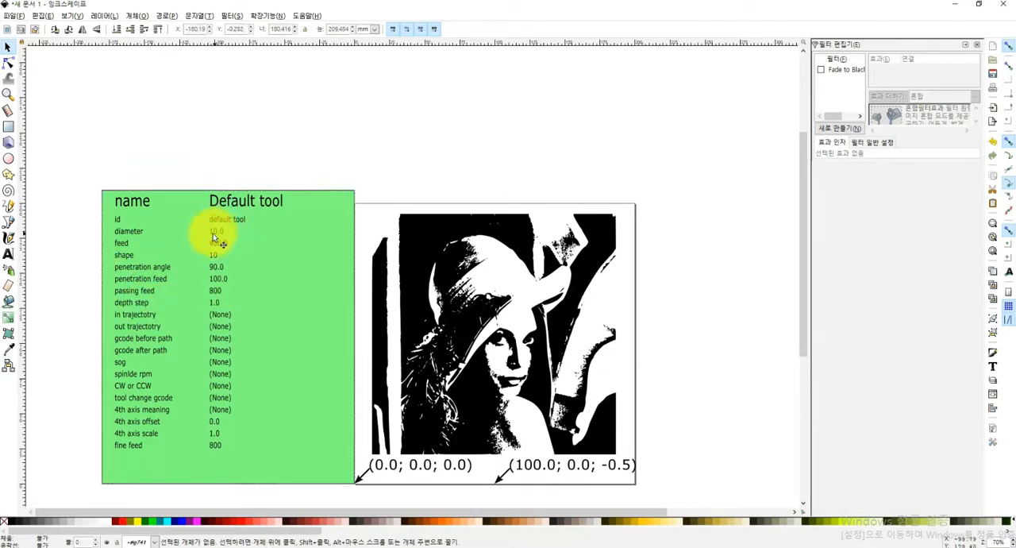
{"action": "left_click", "coordinate": [214, 235]}
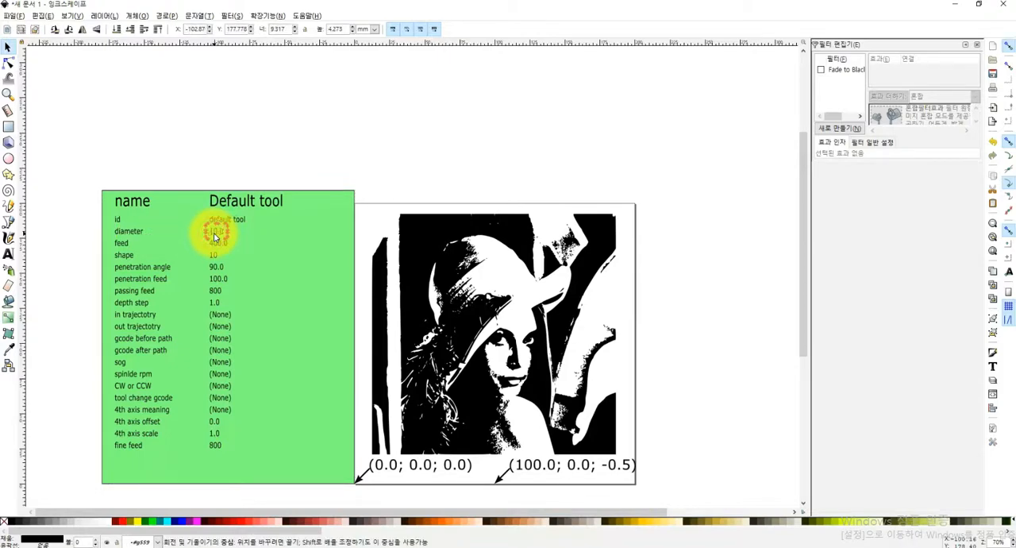
{"action": "double_click", "coordinate": [214, 235]}
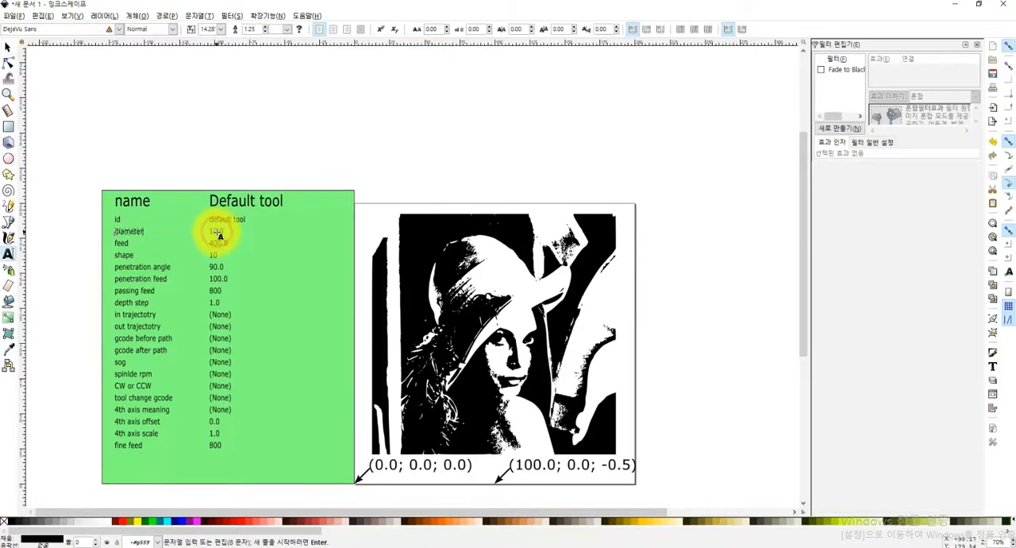
{"action": "scroll", "coordinate": [215, 228], "scroll_direction": "up", "scroll_amount": 3}
{"action": "key", "text": "F1"}
{"action": "double_click", "coordinate": [212, 227]}
{"action": "left_click", "coordinate": [220, 227]}
{"action": "key", "text": "Escape"}
{"action": "key", "text": "F1"}
{"action": "left_click", "coordinate": [215, 226]}
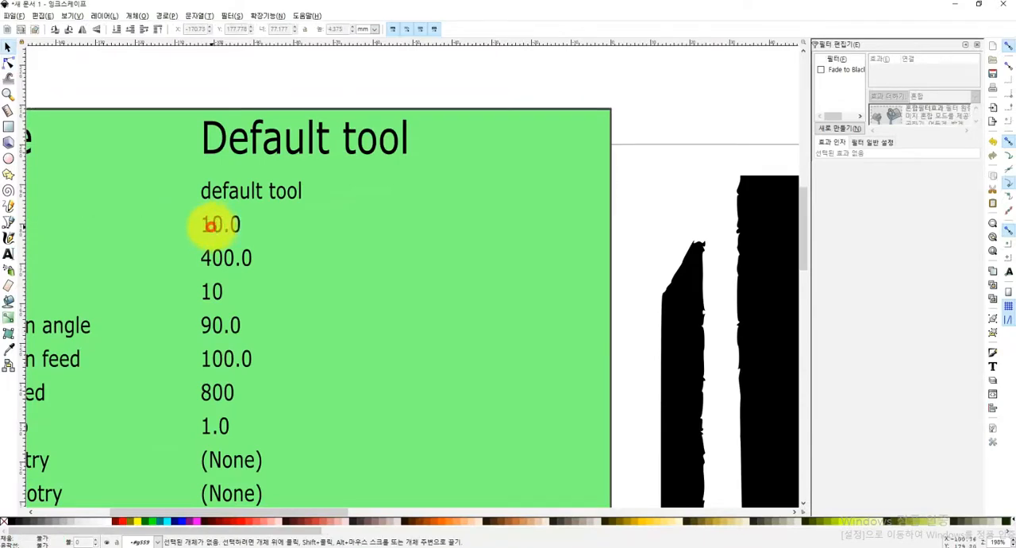
{"action": "double_click", "coordinate": [212, 228]}
{"action": "left_click", "coordinate": [221, 228]}
{"action": "key", "text": "Escape"}
{"action": "key", "text": "F1"}
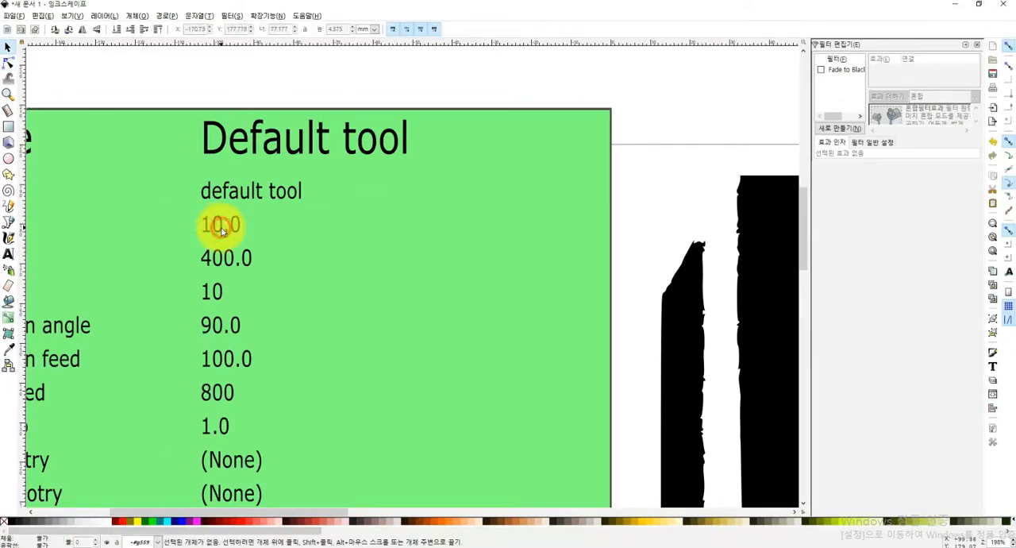
Set the diameter value in the green tool parameter table to 2
{"action": "double_click", "coordinate": [212, 226]}
{"action": "type", "text": "2"}
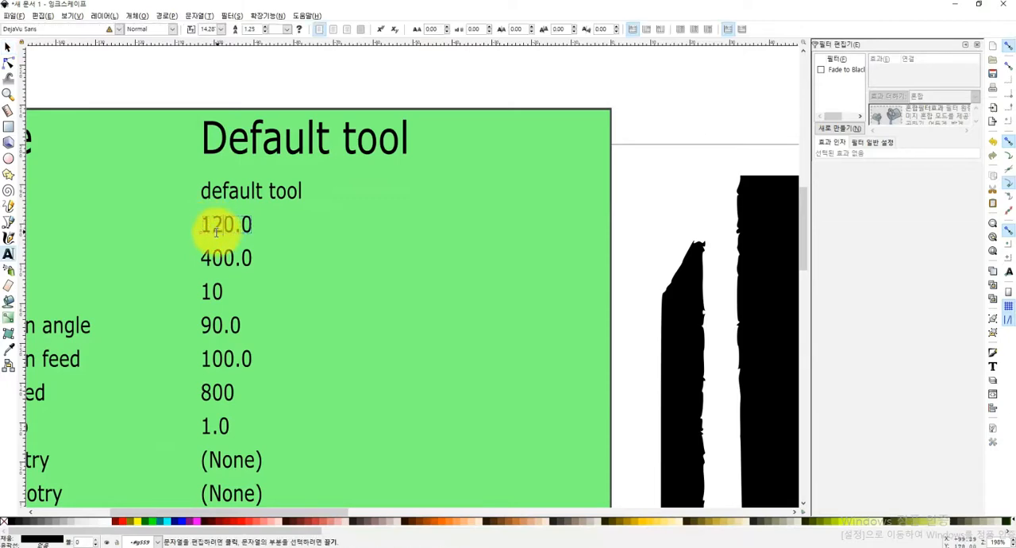
{"action": "key", "text": "ctrl+a"}
{"action": "type", "text": "2"}
{"action": "left_click", "coordinate": [656, 111]}
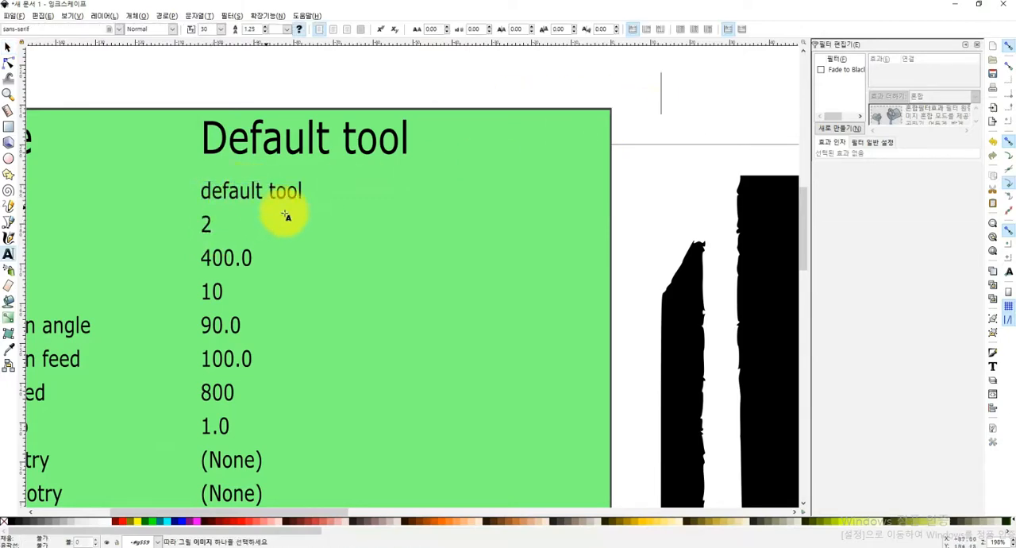
{"action": "scroll", "coordinate": [283, 216], "scroll_direction": "down", "scroll_amount": 4}
{"action": "key", "text": "F1"}
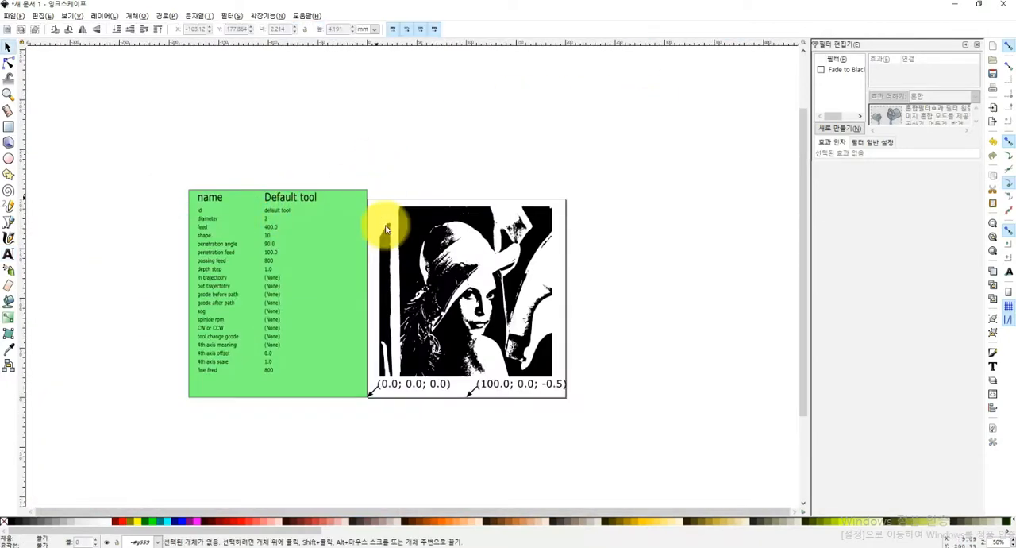
Shift the green background of the tool table slightly further away from the page's left edge
{"action": "scroll", "coordinate": [334, 269], "scroll_direction": "up", "scroll_amount": 1}
{"action": "mouse_move", "coordinate": [333, 268]}
{"action": "left_mouse_down"}
{"action": "mouse_move", "coordinate": [315, 275]}
{"action": "mouse_move", "coordinate": [320, 258]}
{"action": "left_mouse_up"}
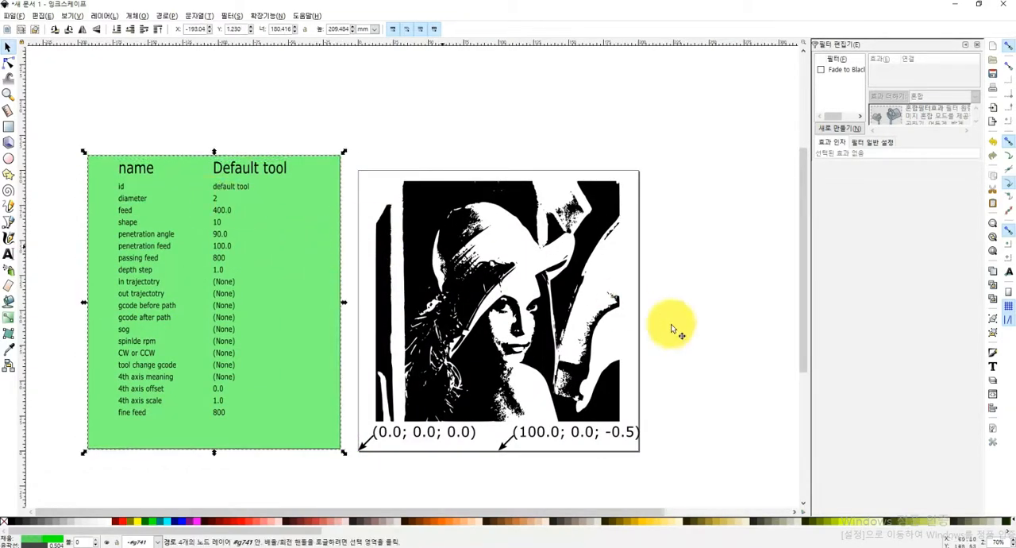
{"action": "left_click", "coordinate": [696, 344]}
Open Gcodetools Path to Gcode (Gcode로의 경로) for the traced image and set the output file name to 20210404.ngc
{"action": "left_click", "coordinate": [563, 279]}
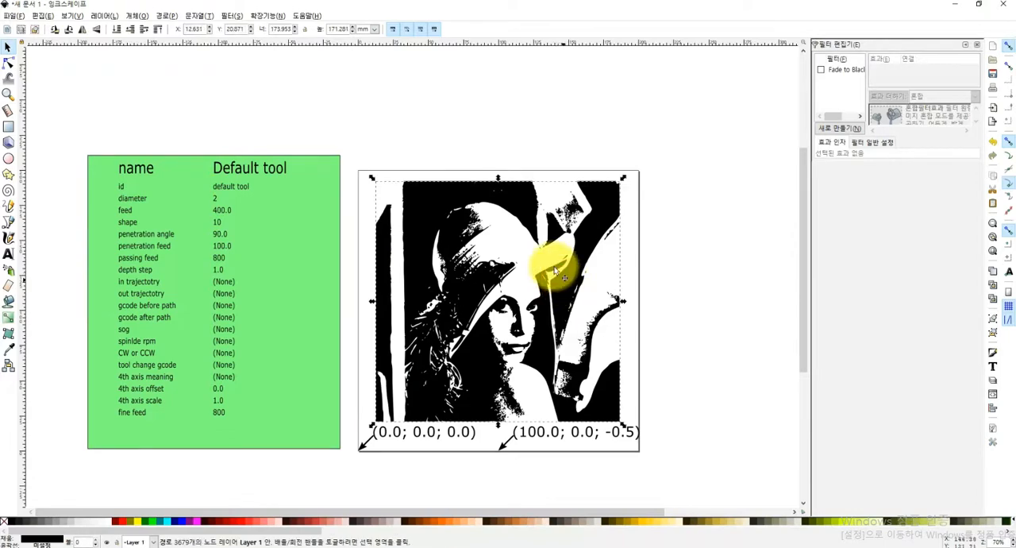
{"action": "left_click", "coordinate": [267, 15]}
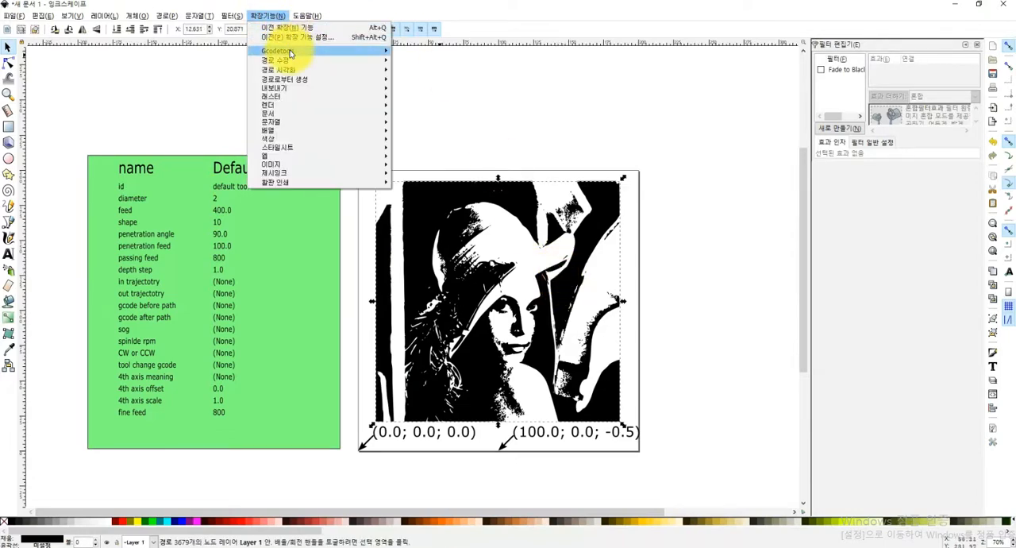
{"action": "mouse_move", "coordinate": [294, 53]}
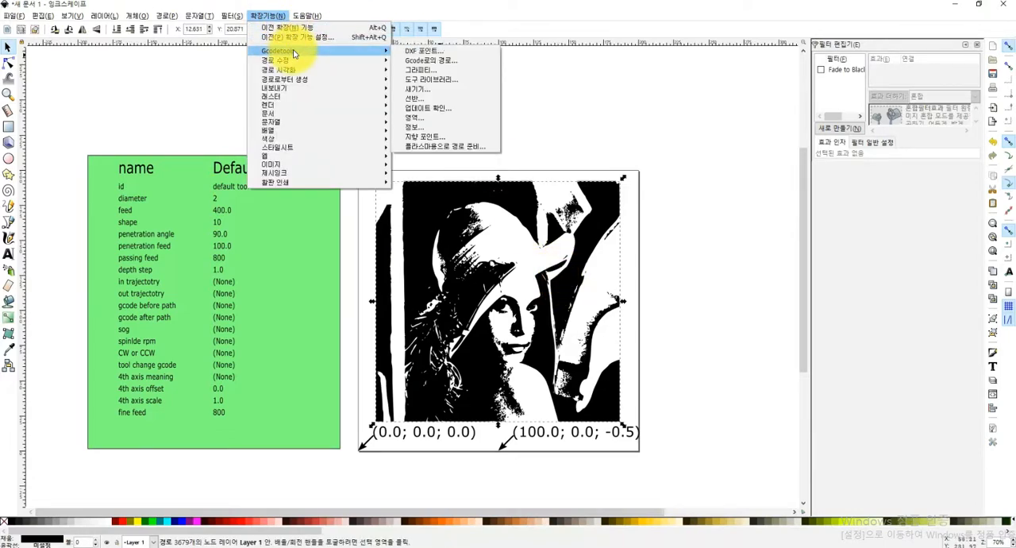
{"action": "left_click", "coordinate": [437, 64]}
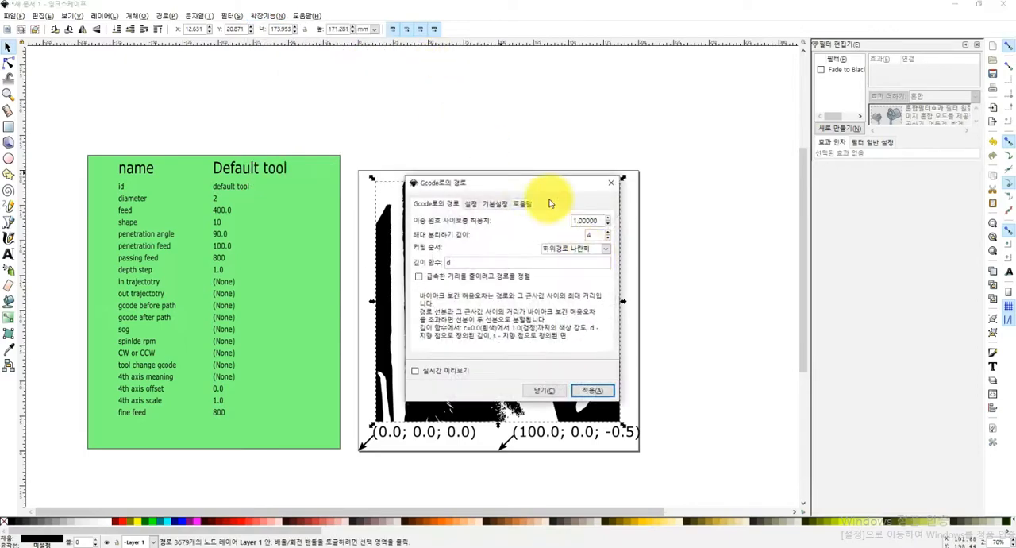
{"action": "left_click_drag", "start_coordinate": [517, 185], "coordinate": [215, 169]}
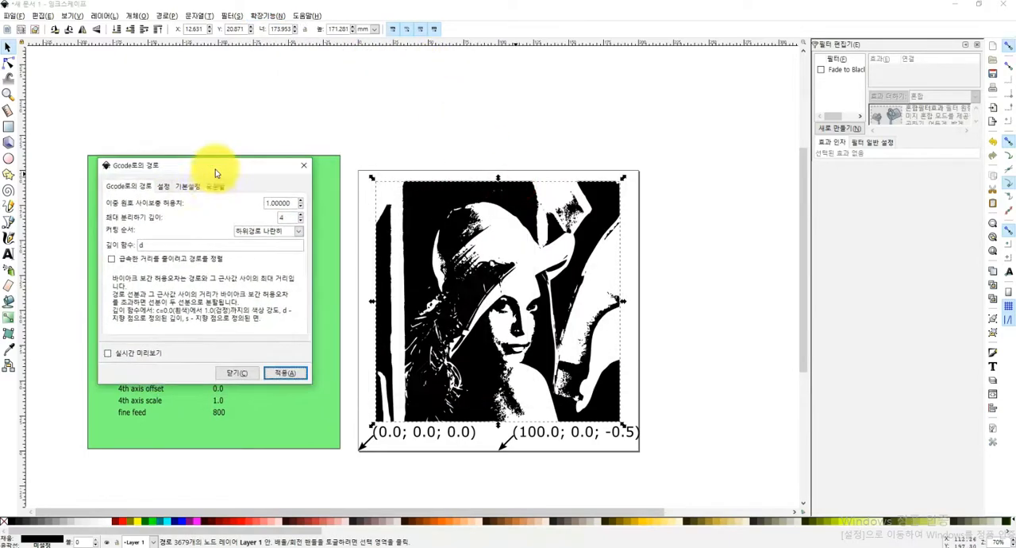
{"action": "left_click", "coordinate": [163, 187]}
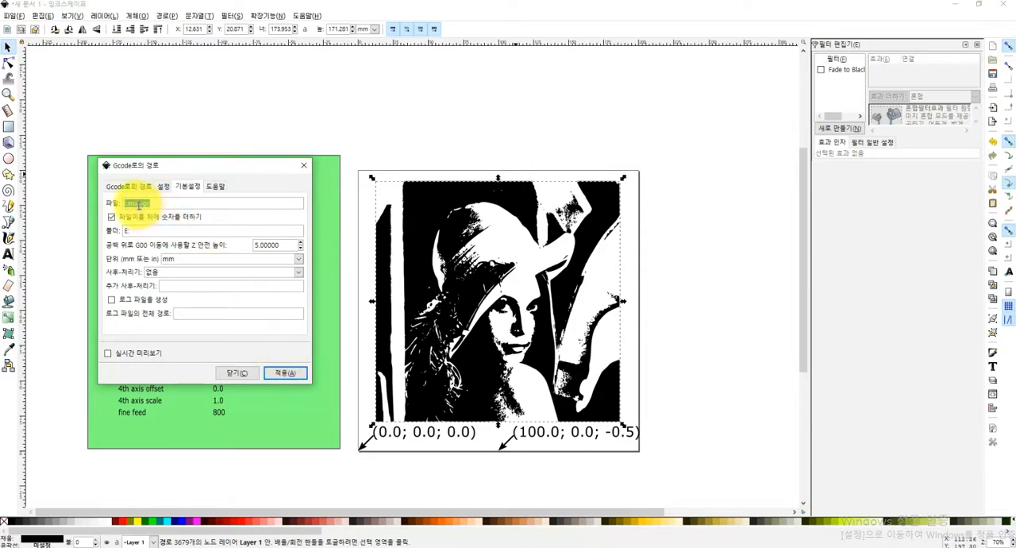
{"action": "left_click_drag", "start_coordinate": [139, 205], "coordinate": [78, 206]}
{"action": "key", "text": "Home"}
{"action": "key", "text": "Delete"}
{"action": "key", "text": "Delete"}
{"action": "key", "text": "Delete"}
{"action": "key", "text": "Delete"}
{"action": "key", "text": "Delete"}
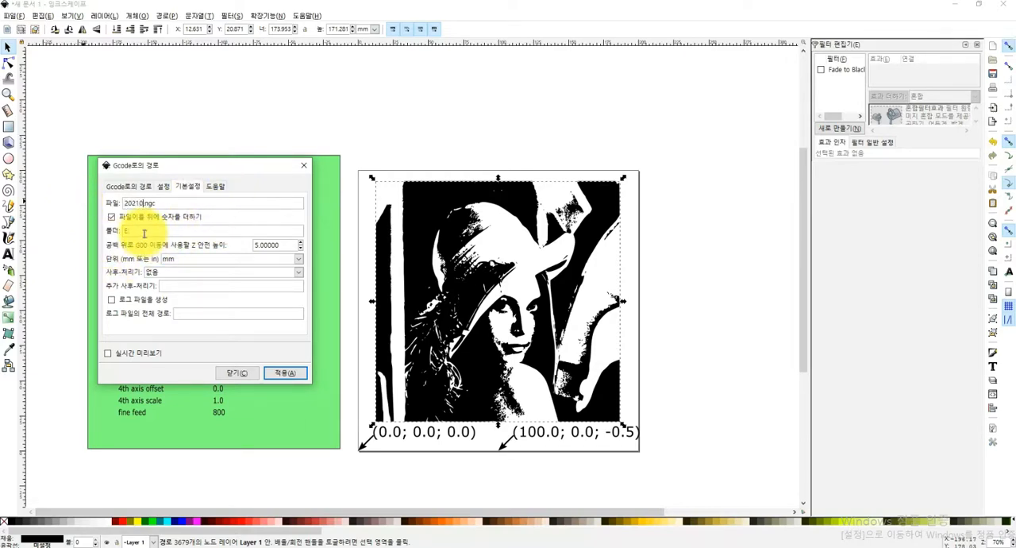
Generate the G-code toolpaths for the traced image and close the Path to Gcode dialog
{"action": "left_click", "coordinate": [162, 185]}
{"action": "left_click", "coordinate": [127, 186]}
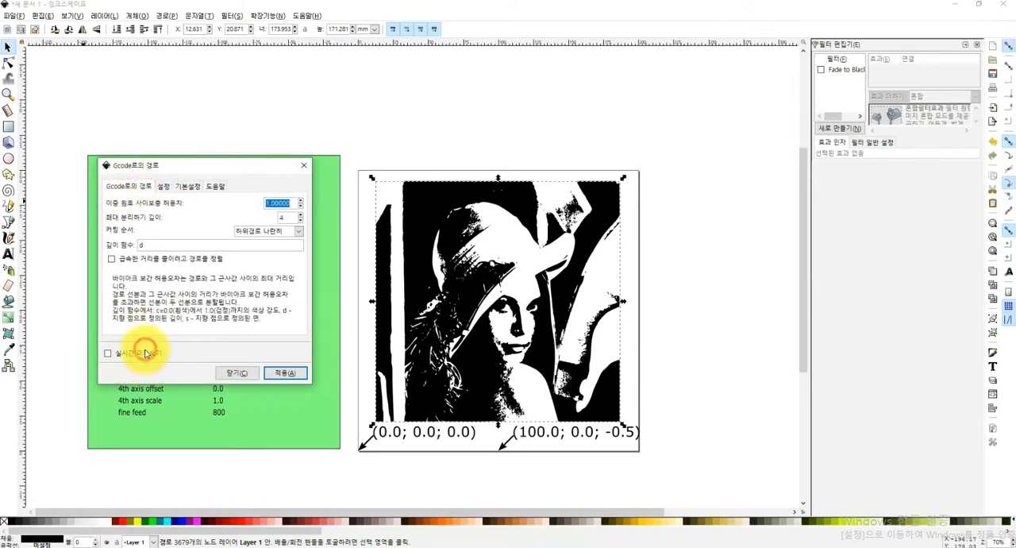
{"action": "left_click", "coordinate": [103, 354]}
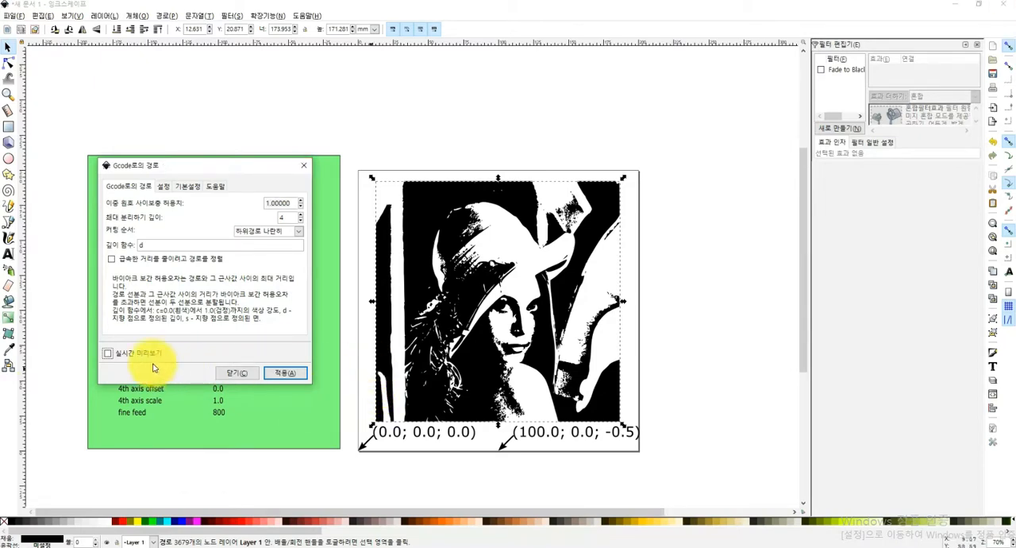
{"action": "left_click", "coordinate": [112, 351]}
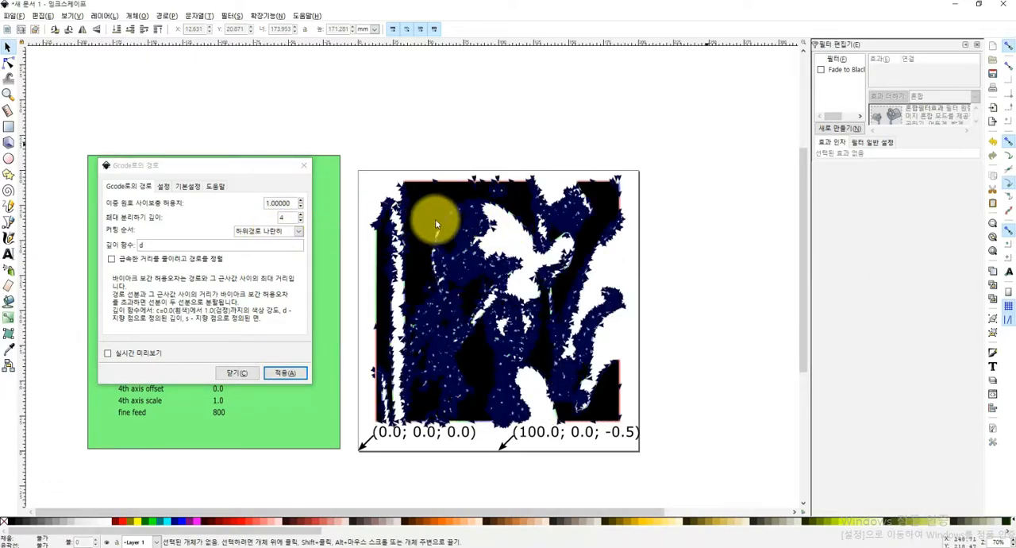
{"action": "left_click", "coordinate": [304, 165]}
Move the black traced image off the page's right side to inspect the toolpaths beneath it
{"action": "left_click_drag", "start_coordinate": [415, 205], "coordinate": [714, 209]}
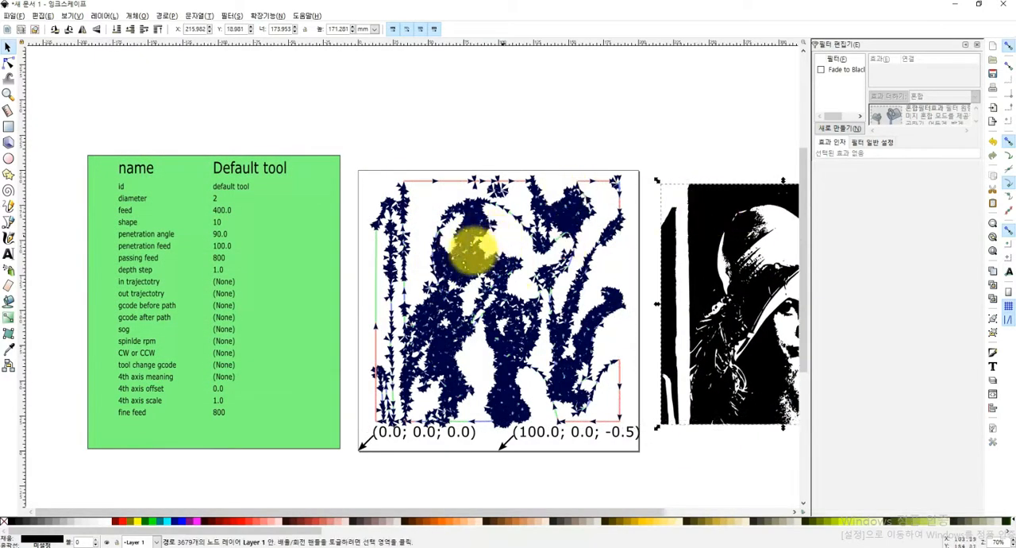
{"action": "scroll", "coordinate": [397, 220], "scroll_direction": "up", "scroll_amount": 2}
{"action": "scroll", "coordinate": [408, 225], "scroll_direction": "down", "scroll_amount": 2}
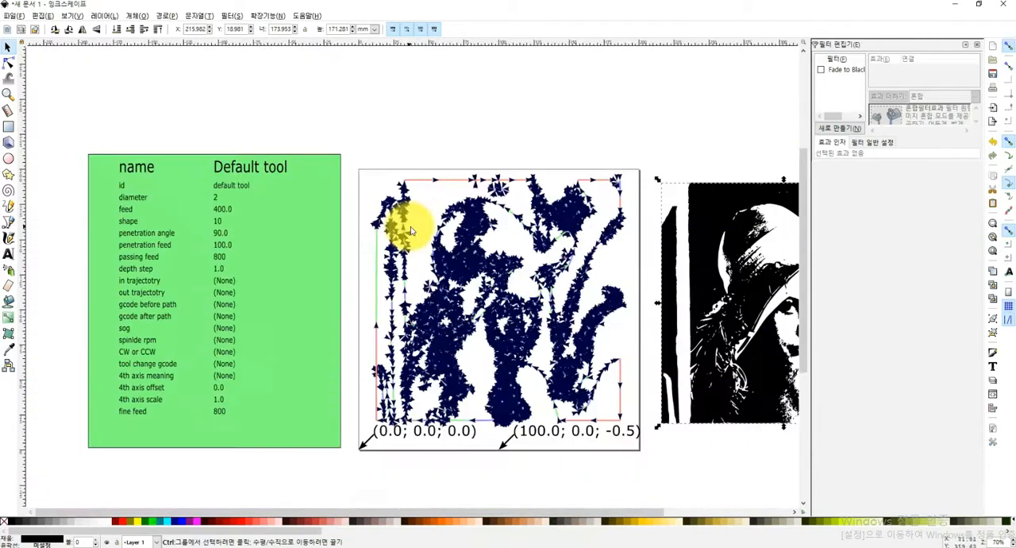
{"action": "left_click", "coordinate": [658, 152]}
{"action": "left_click", "coordinate": [702, 243]}
{"action": "left_click", "coordinate": [445, 150]}
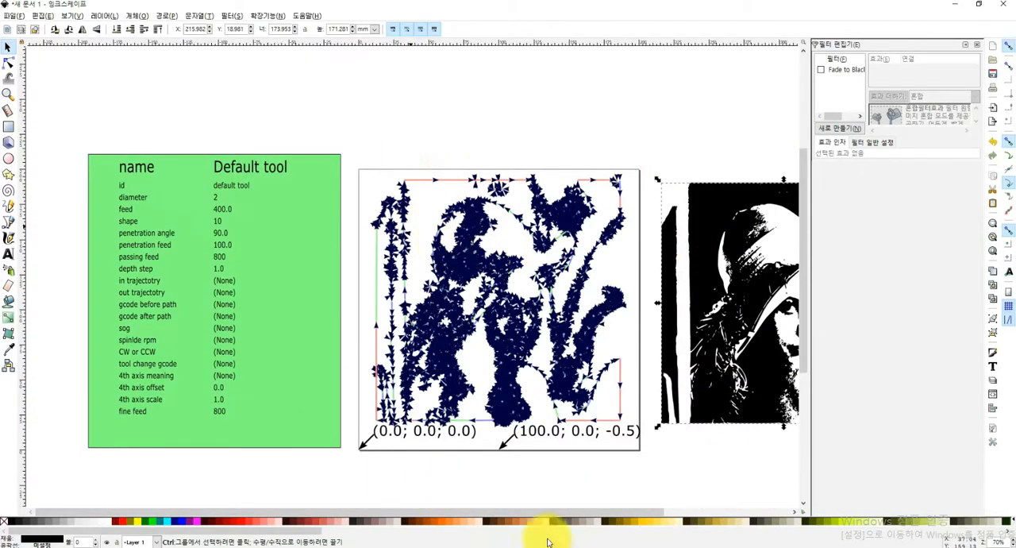
Switch to Chrome, go to NC Viewer and load 20210404_0001.ngc from drive E:
{"action": "left_click", "coordinate": [325, 540]}
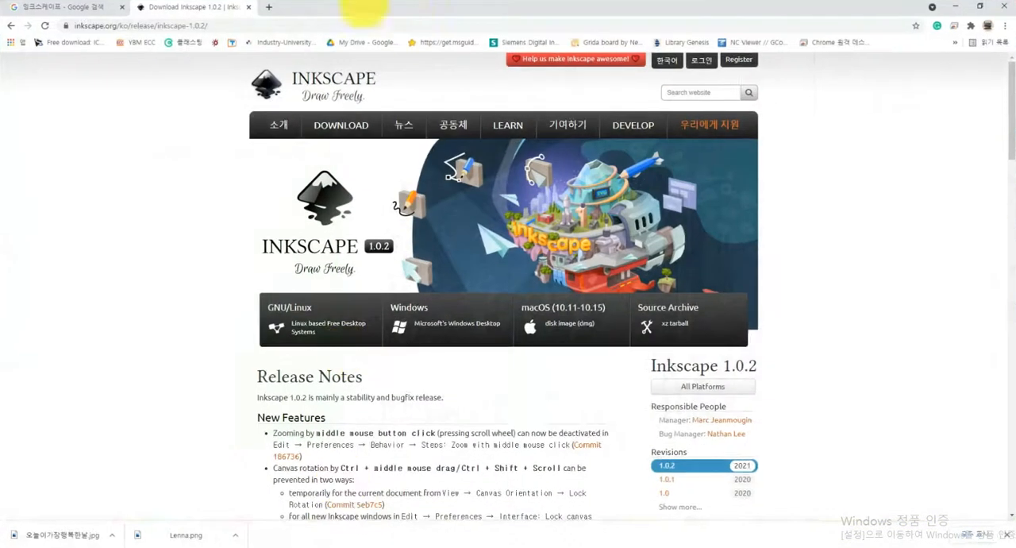
{"action": "left_click", "coordinate": [752, 42]}
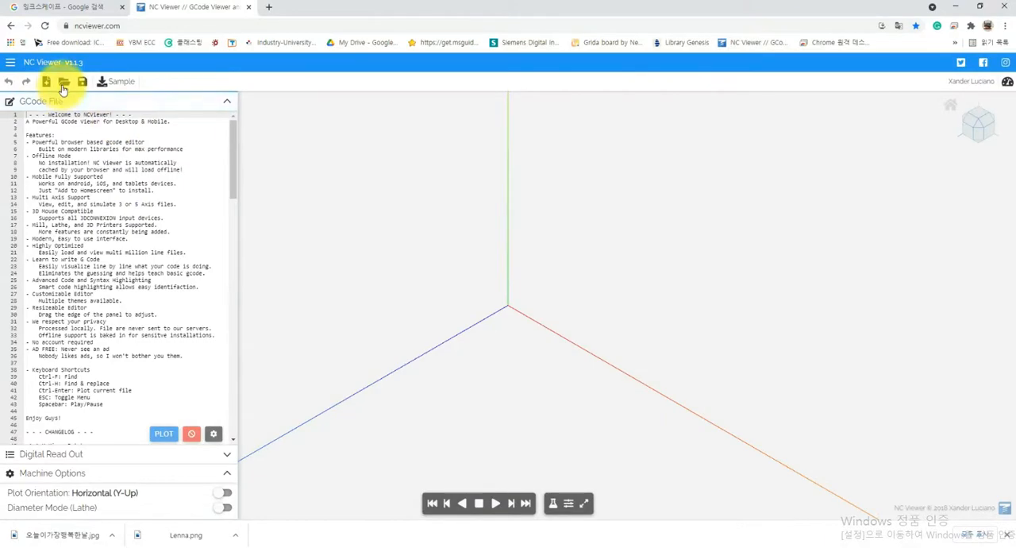
{"action": "left_click", "coordinate": [47, 81]}
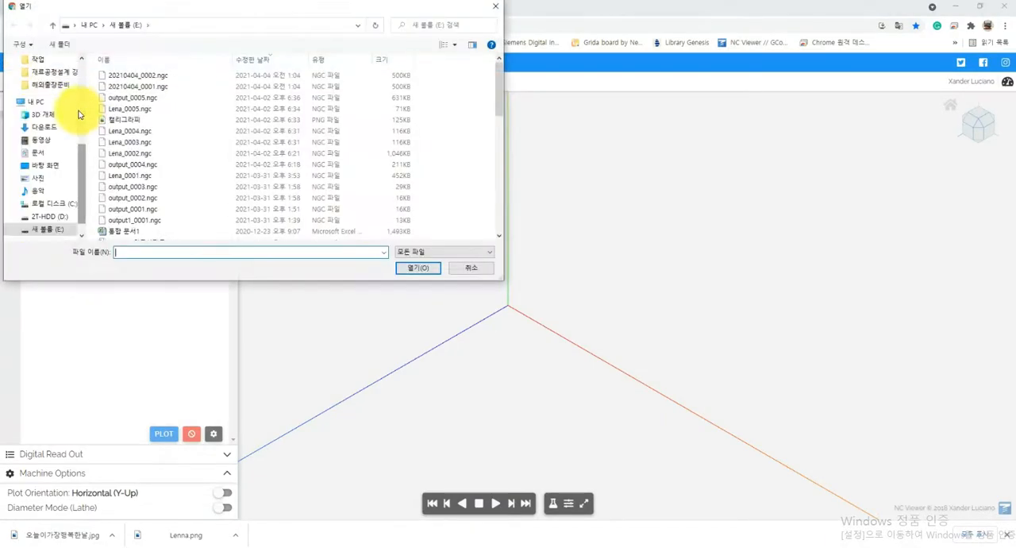
{"action": "double_click", "coordinate": [145, 87]}
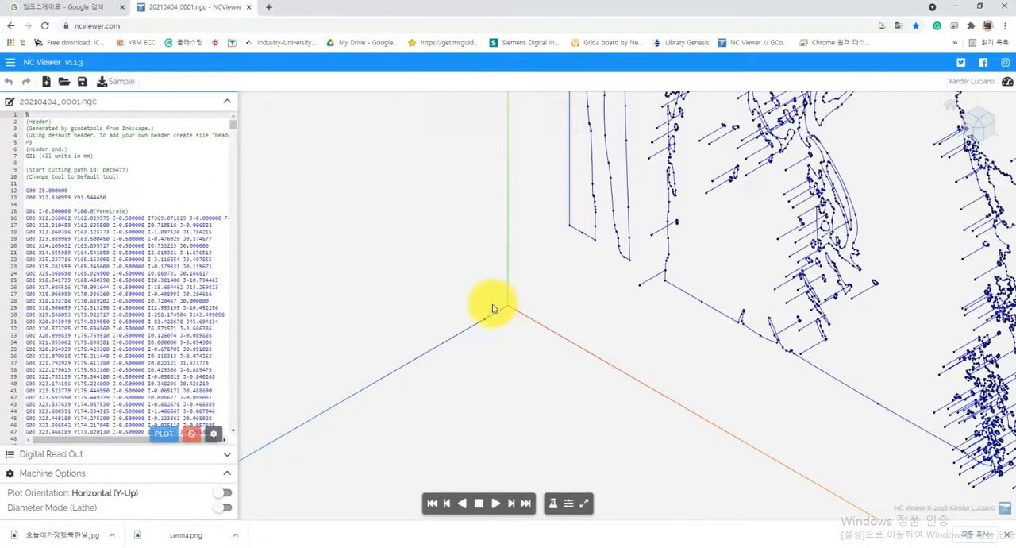
Examine the whole plotted toolpath, turned towards a front view
{"action": "scroll", "coordinate": [499, 318], "scroll_direction": "down", "scroll_amount": 5}
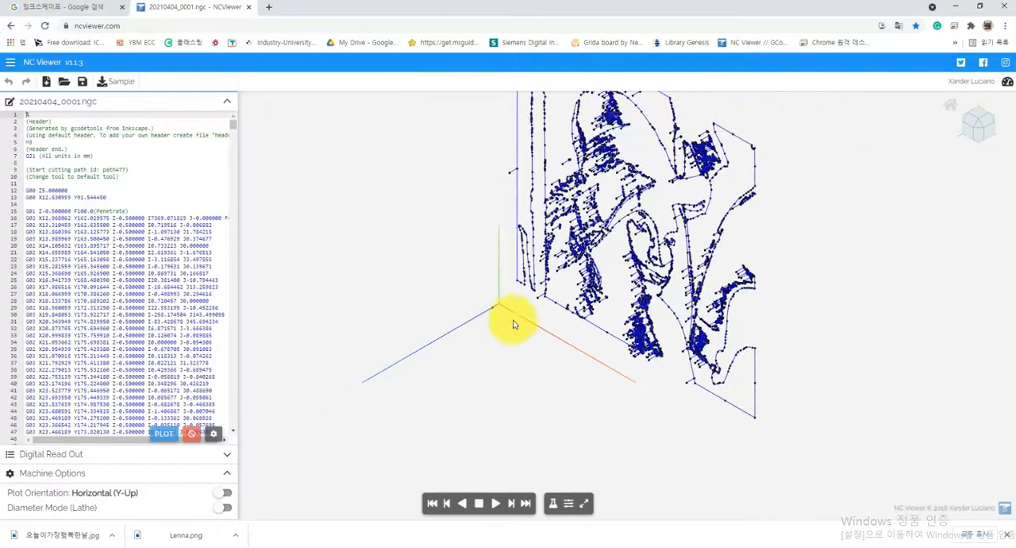
{"action": "scroll", "coordinate": [548, 323], "scroll_direction": "down", "scroll_amount": 5}
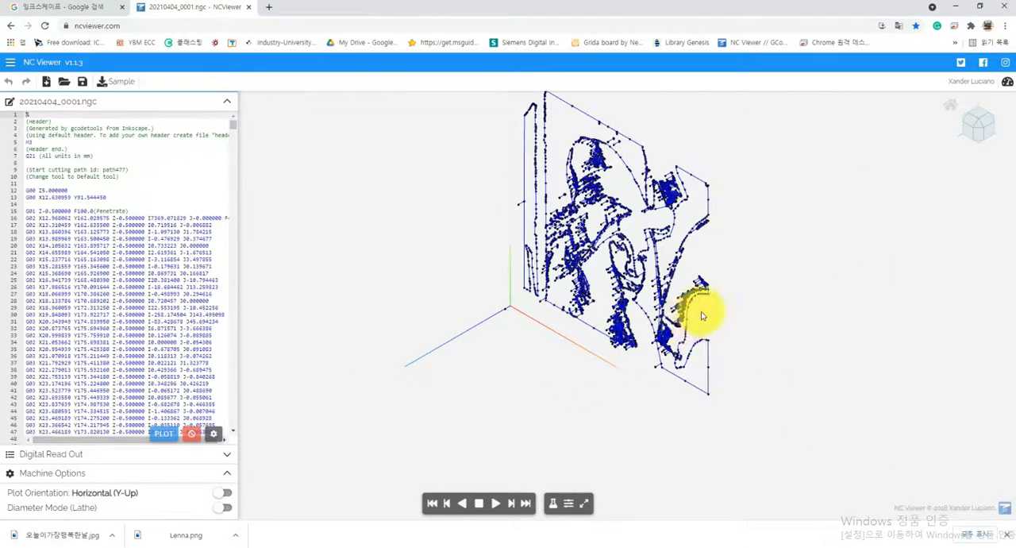
{"action": "scroll", "coordinate": [689, 316], "scroll_direction": "up", "scroll_amount": 4}
{"action": "left_click_drag", "start_coordinate": [647, 312], "coordinate": [696, 297]}
{"action": "scroll", "coordinate": [610, 333], "scroll_direction": "down", "scroll_amount": 4}
{"action": "left_click_drag", "start_coordinate": [606, 333], "coordinate": [634, 340]}
{"action": "scroll", "coordinate": [635, 341], "scroll_direction": "down", "scroll_amount": 2}
{"action": "scroll", "coordinate": [646, 296], "scroll_direction": "down", "scroll_amount": 4}
{"action": "scroll", "coordinate": [717, 131], "scroll_direction": "up", "scroll_amount": 5}
Play and stop the toolpath simulation, and highlight the Z5.000000 move on line 12 of the G-code
{"action": "left_click", "coordinate": [494, 503]}
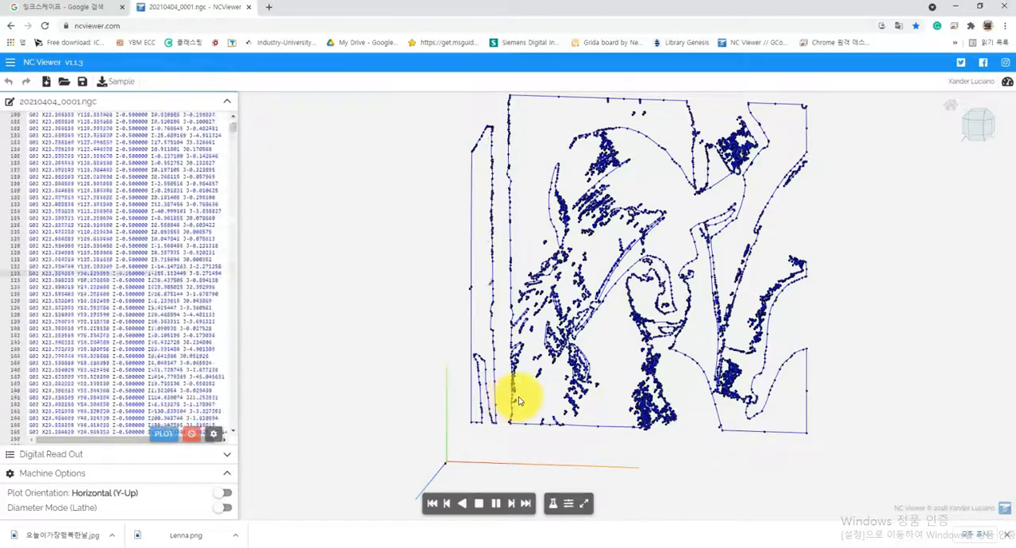
{"action": "left_click", "coordinate": [478, 504]}
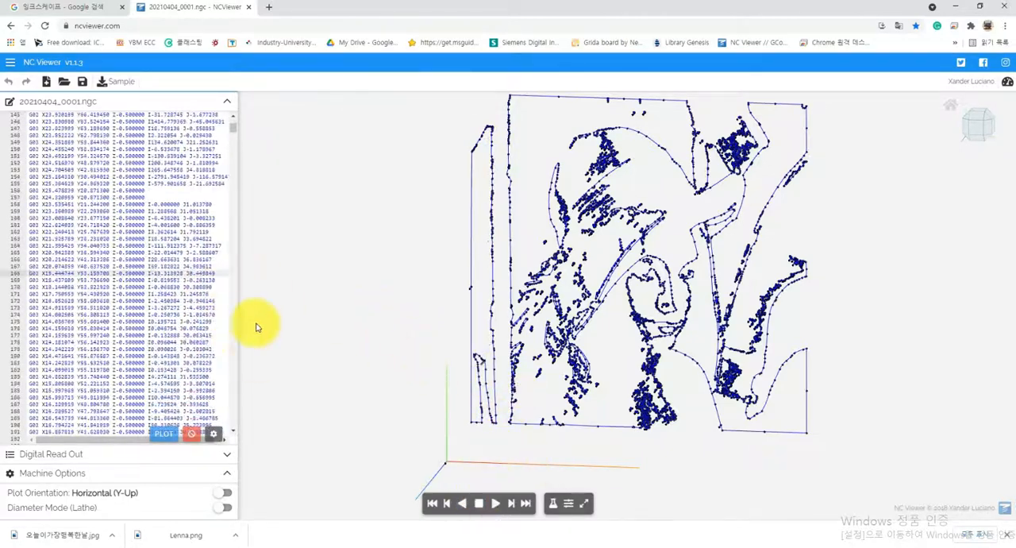
{"action": "left_click_drag", "start_coordinate": [235, 129], "coordinate": [234, 118]}
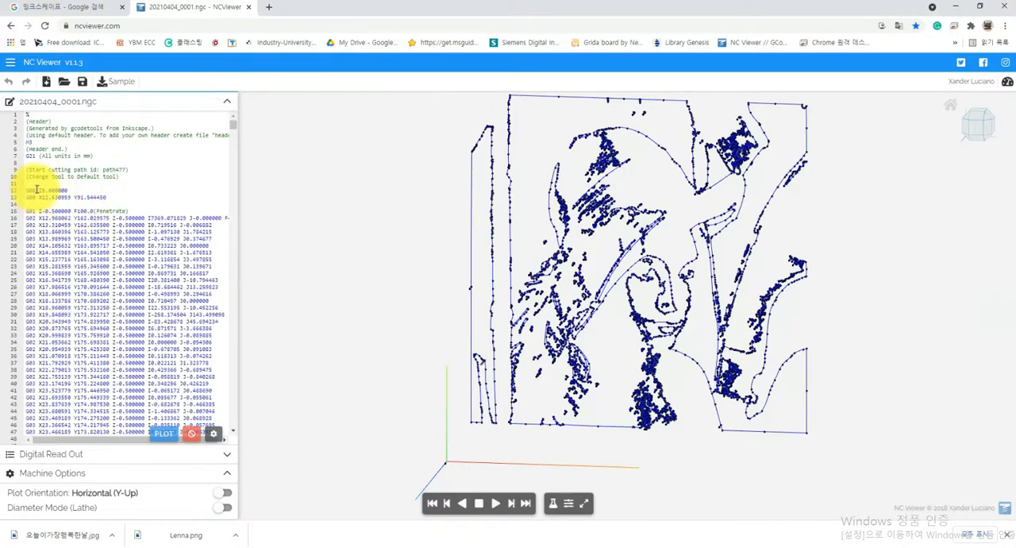
{"action": "left_click", "coordinate": [37, 189]}
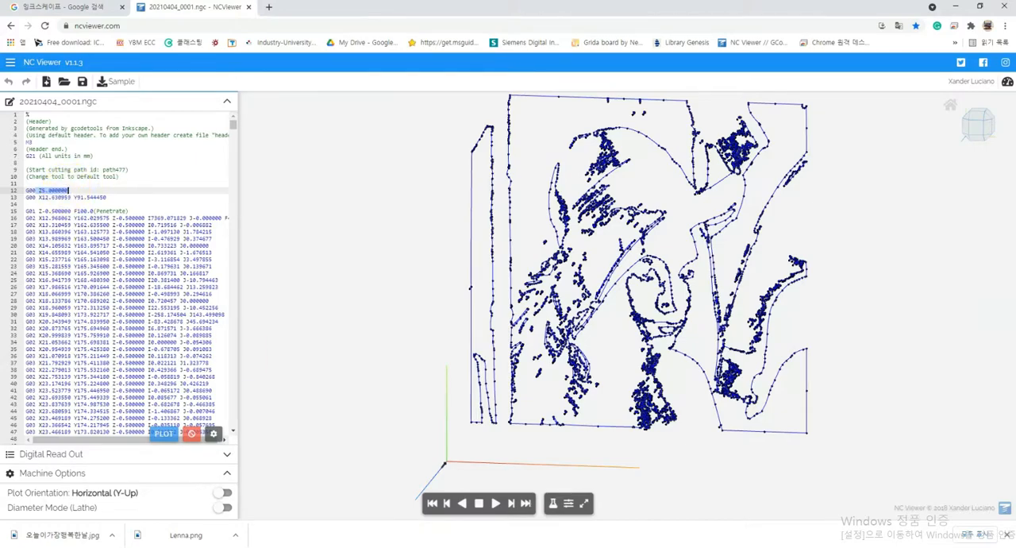
Switch to Inkscape and open the preferences of Gcodetools' Path to Gcode to check the Z safe height
{"action": "left_click", "coordinate": [699, 545]}
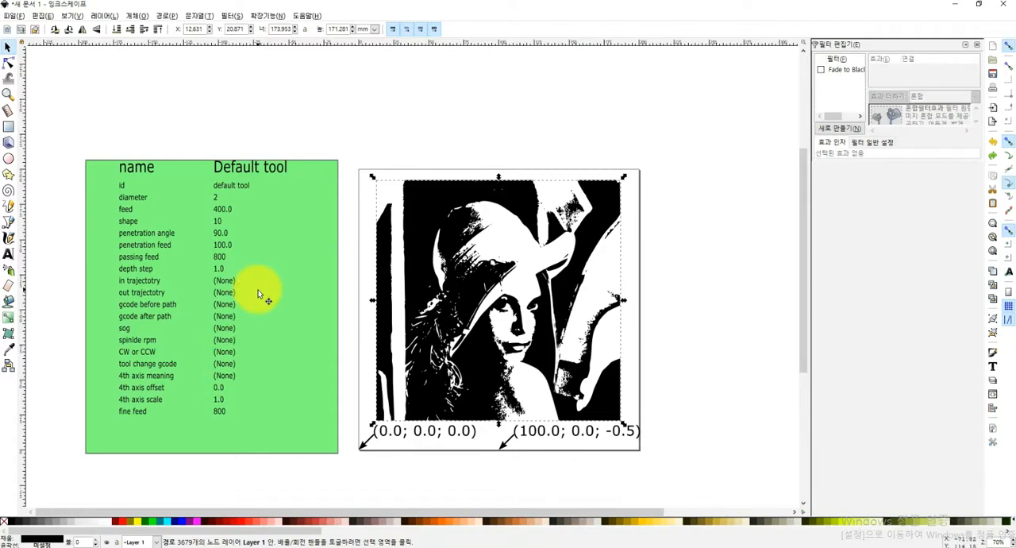
{"action": "left_click", "coordinate": [268, 16]}
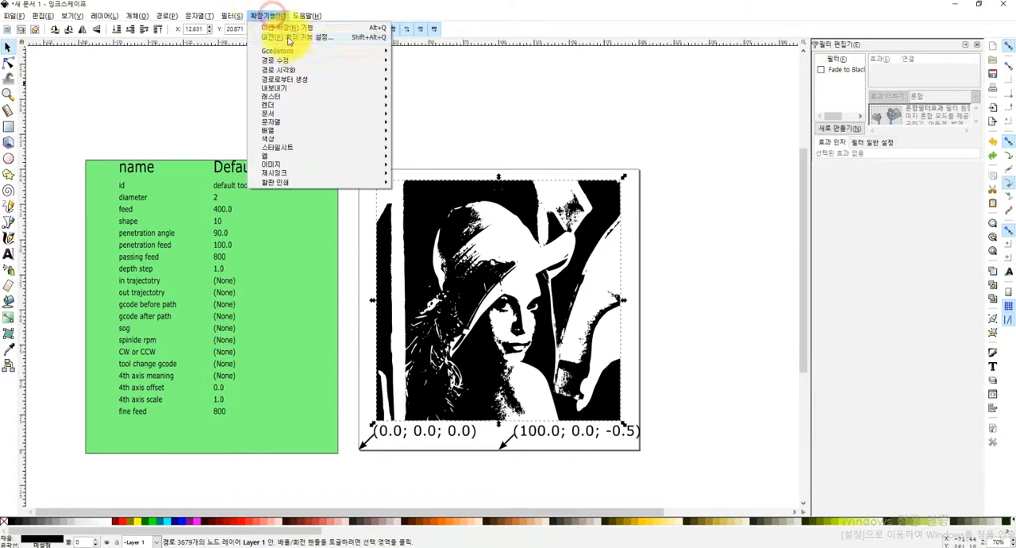
{"action": "left_click", "coordinate": [293, 48]}
{"action": "left_click", "coordinate": [460, 61]}
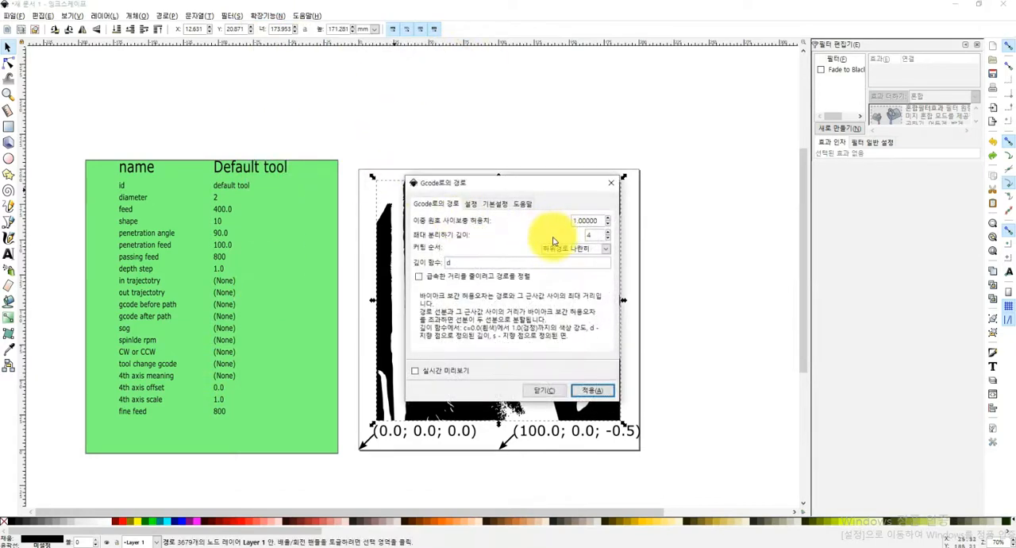
{"action": "left_click", "coordinate": [486, 204]}
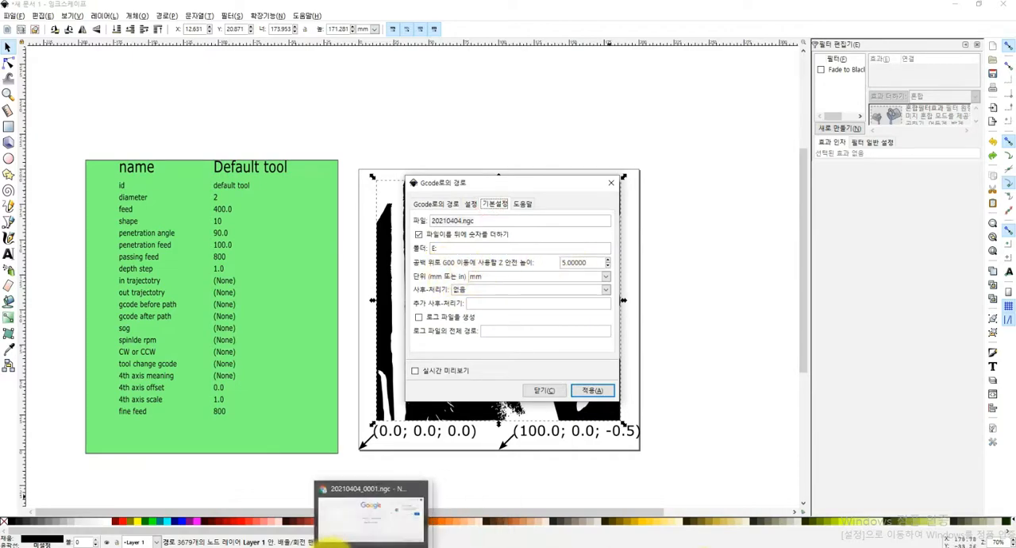
Switch to Chrome, highlight the depth value on line 16 of the G-code, and examine the following cutting moves and the plotted toolpath
{"action": "left_click", "coordinate": [336, 547]}
{"action": "left_click", "coordinate": [115, 217]}
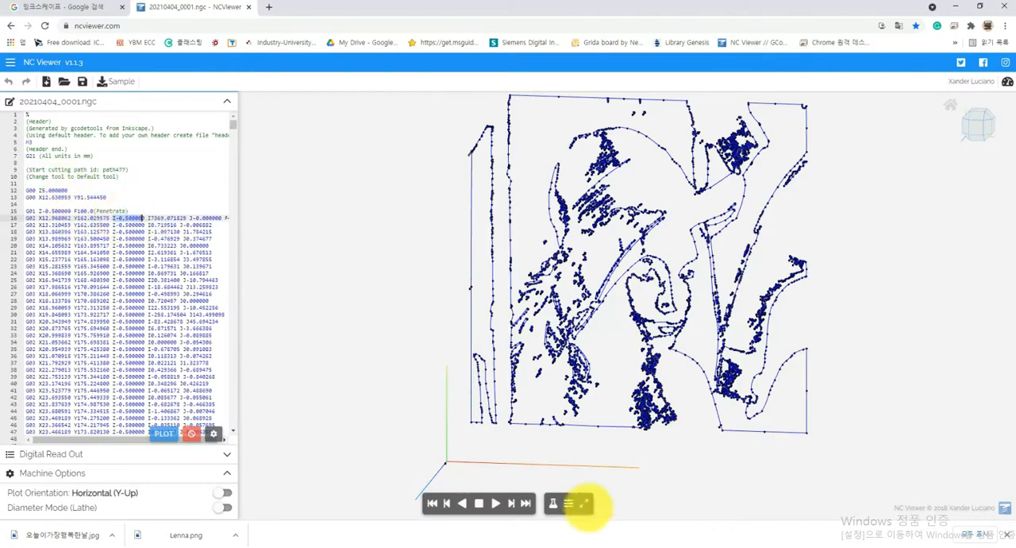
{"action": "left_click", "coordinate": [705, 546]}
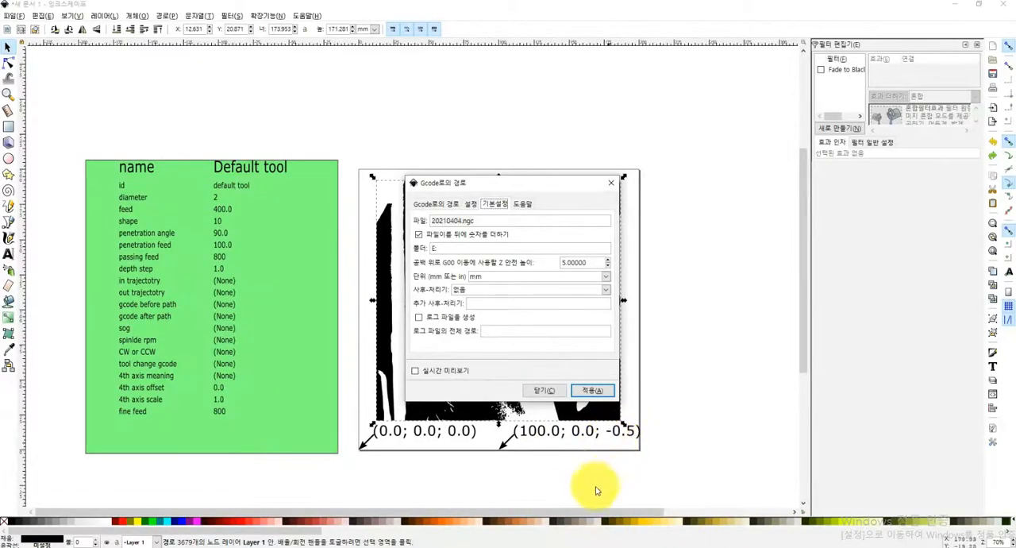
{"action": "left_click", "coordinate": [324, 547]}
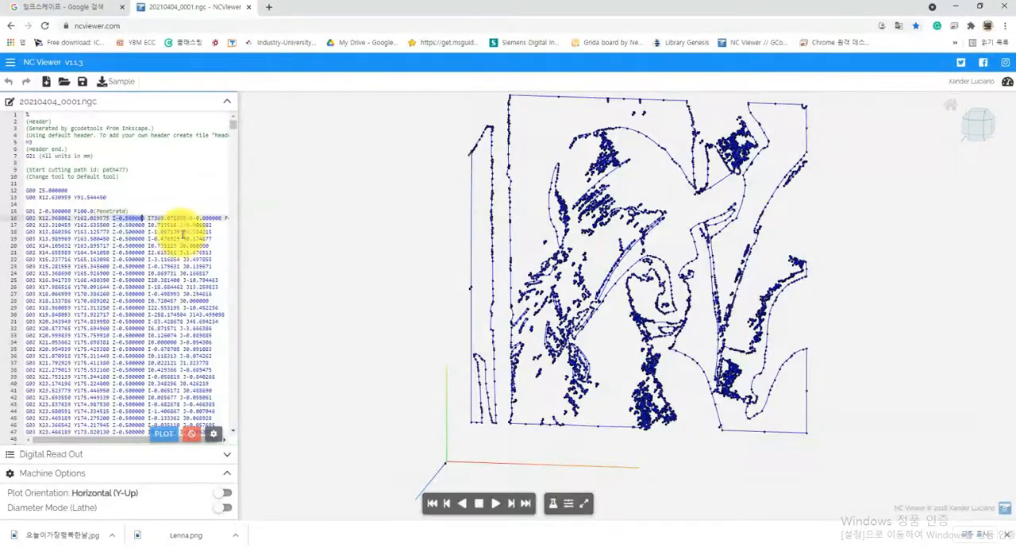
{"action": "scroll", "coordinate": [143, 257], "scroll_direction": "down", "scroll_amount": 3}
{"action": "scroll", "coordinate": [143, 257], "scroll_direction": "down", "scroll_amount": 3}
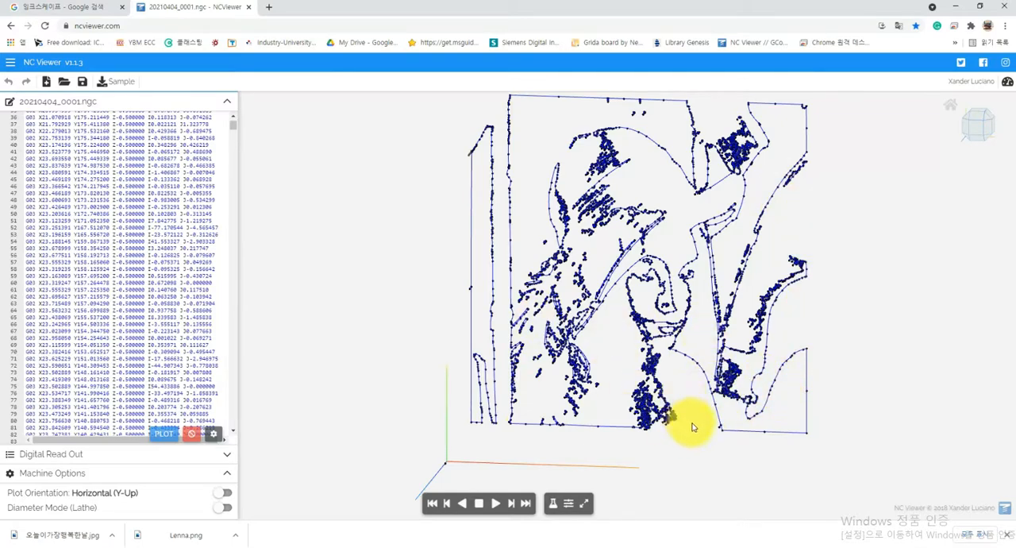
{"action": "scroll", "coordinate": [693, 440], "scroll_direction": "down", "scroll_amount": 2}
{"action": "scroll", "coordinate": [689, 405], "scroll_direction": "up", "scroll_amount": 2}
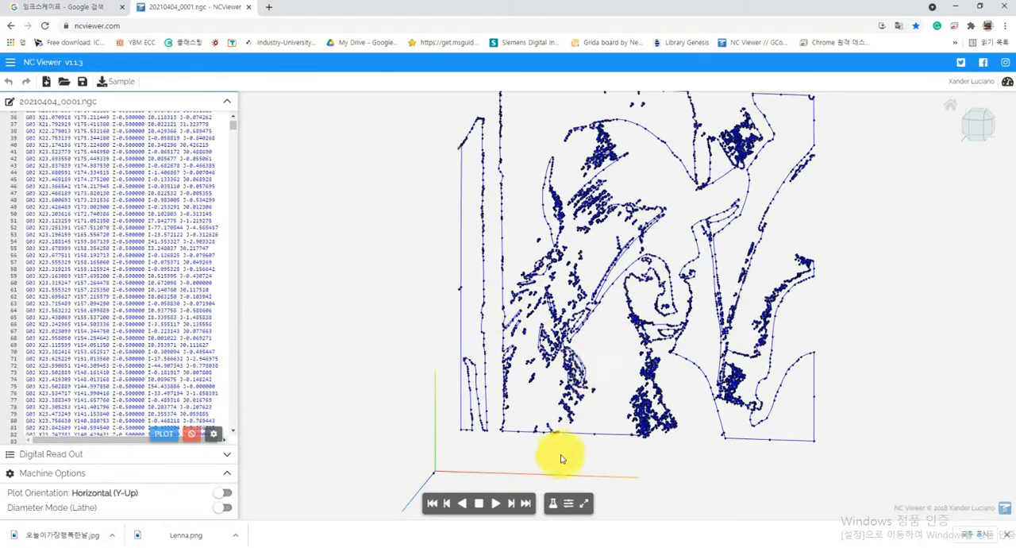
Switch to Inkscape, close the Path to Gcode dialog, and open Gcodetools' Area dialog to review its path, preference and area settings
{"action": "left_click", "coordinate": [717, 547]}
{"action": "left_click", "coordinate": [612, 185]}
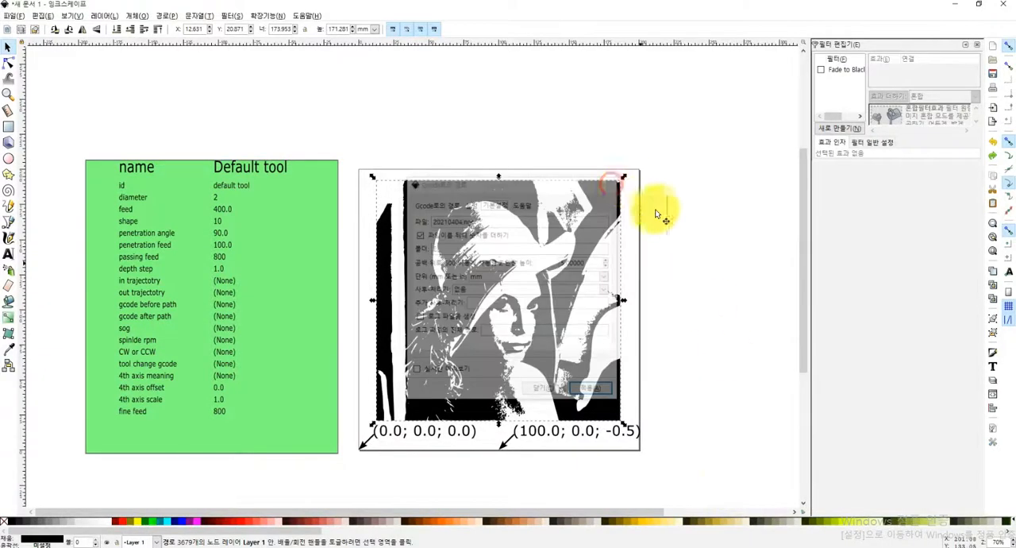
{"action": "left_click", "coordinate": [274, 19]}
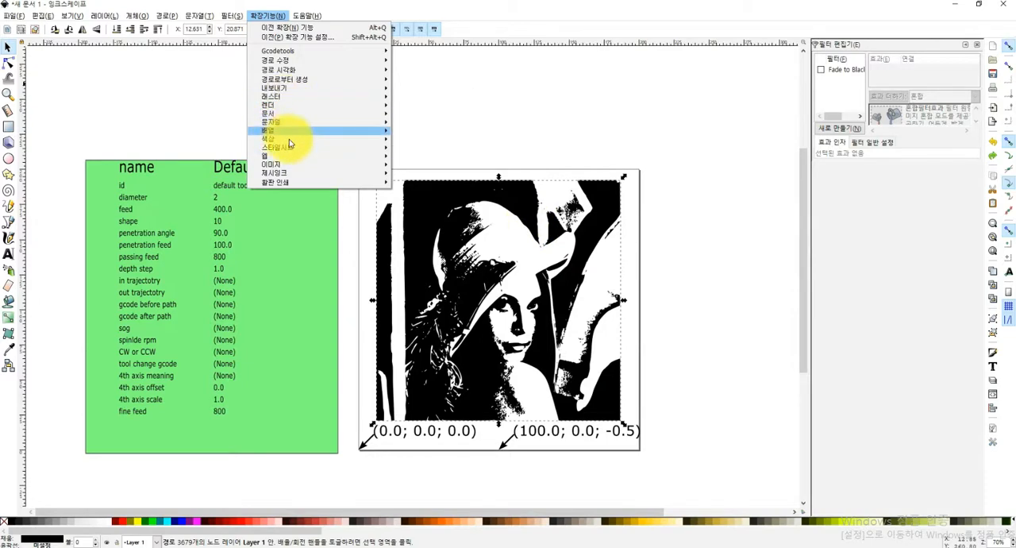
{"action": "left_click", "coordinate": [308, 51]}
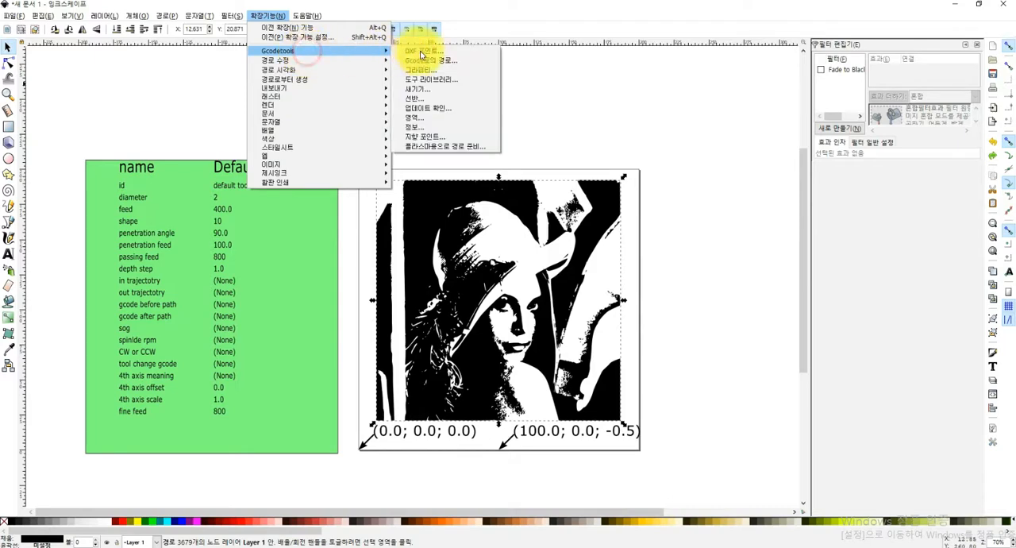
{"action": "left_click", "coordinate": [421, 118]}
{"action": "left_click_drag", "start_coordinate": [556, 184], "coordinate": [322, 179]}
{"action": "left_click", "coordinate": [318, 200]}
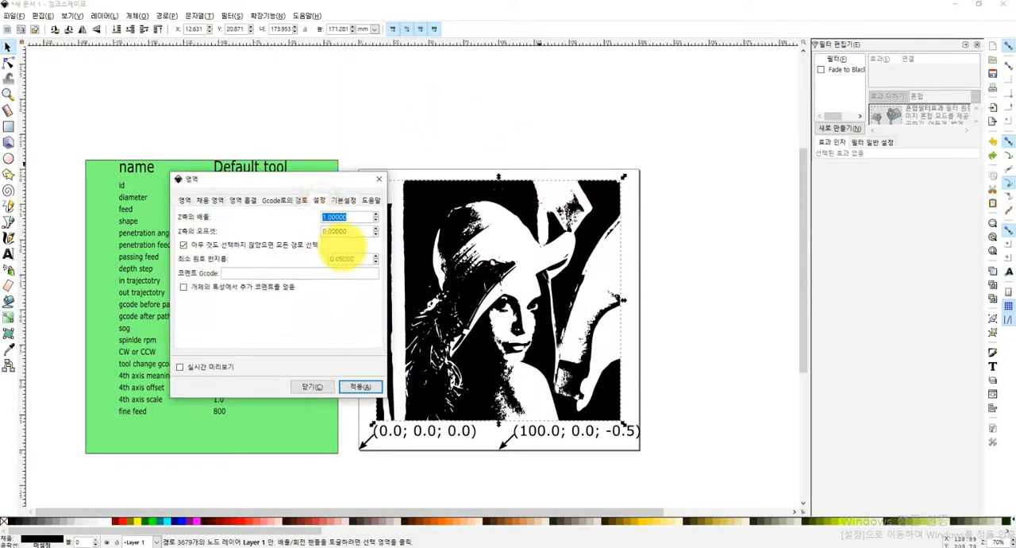
{"action": "left_click", "coordinate": [343, 200]}
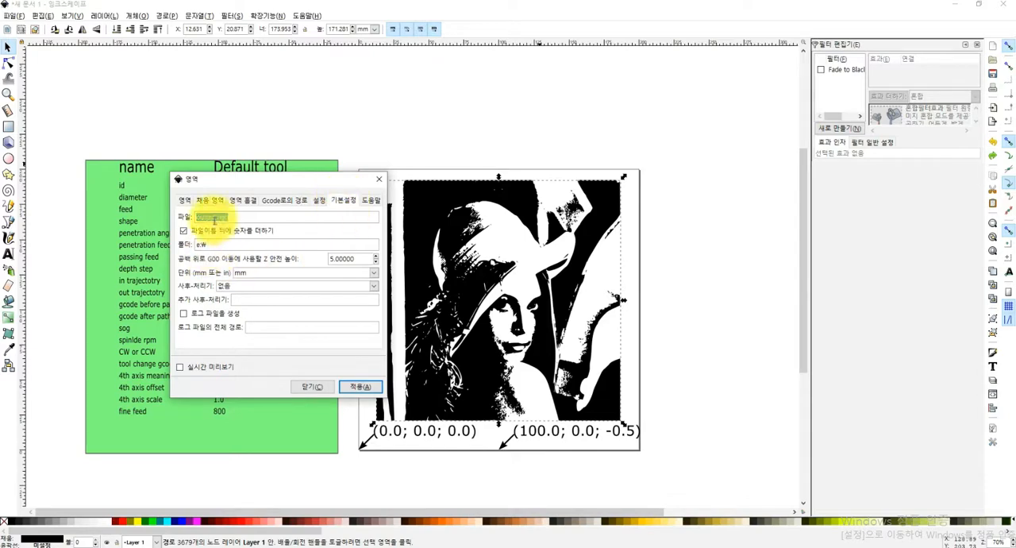
{"action": "left_click", "coordinate": [284, 200]}
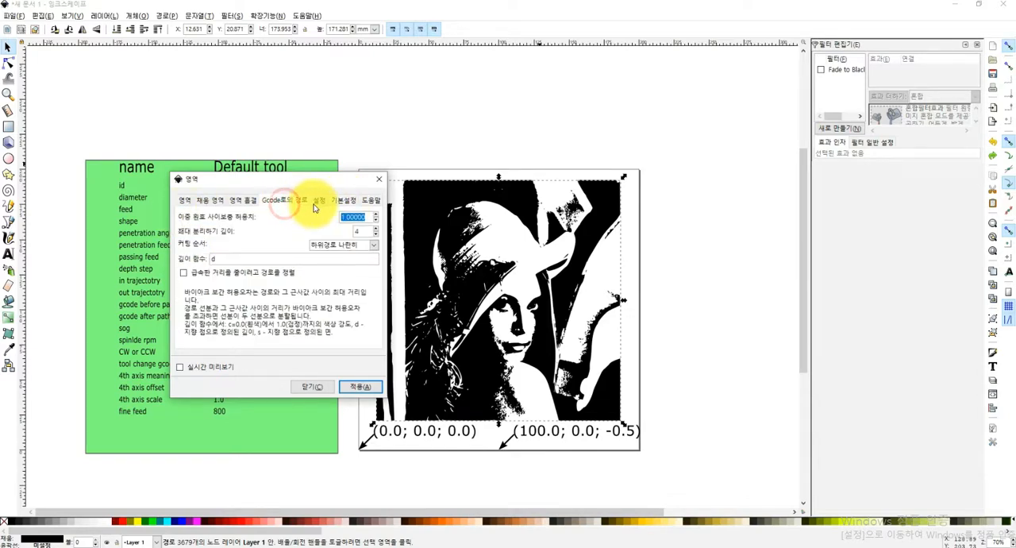
{"action": "left_click", "coordinate": [190, 200]}
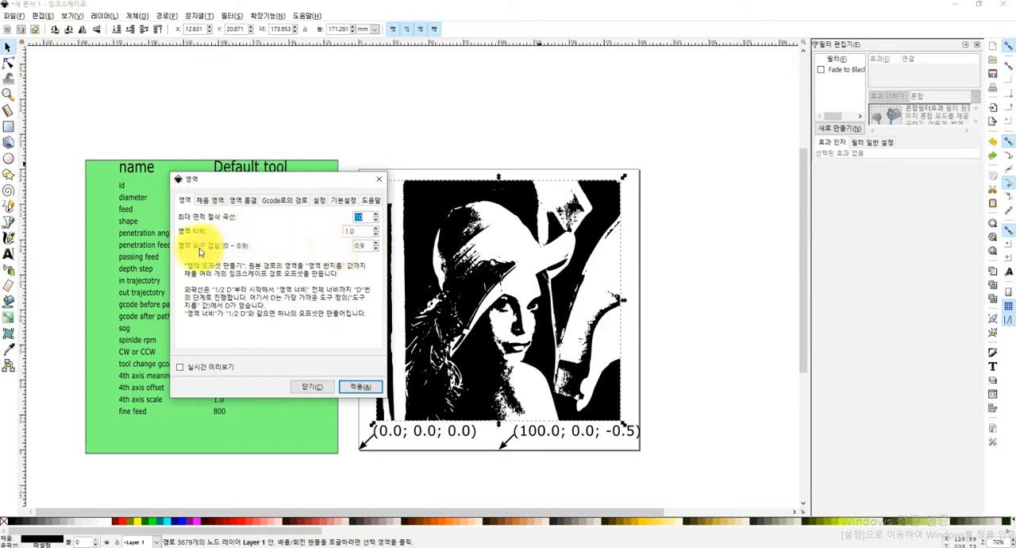
Set the area tool overlap to 0.2
{"action": "left_click", "coordinate": [365, 247]}
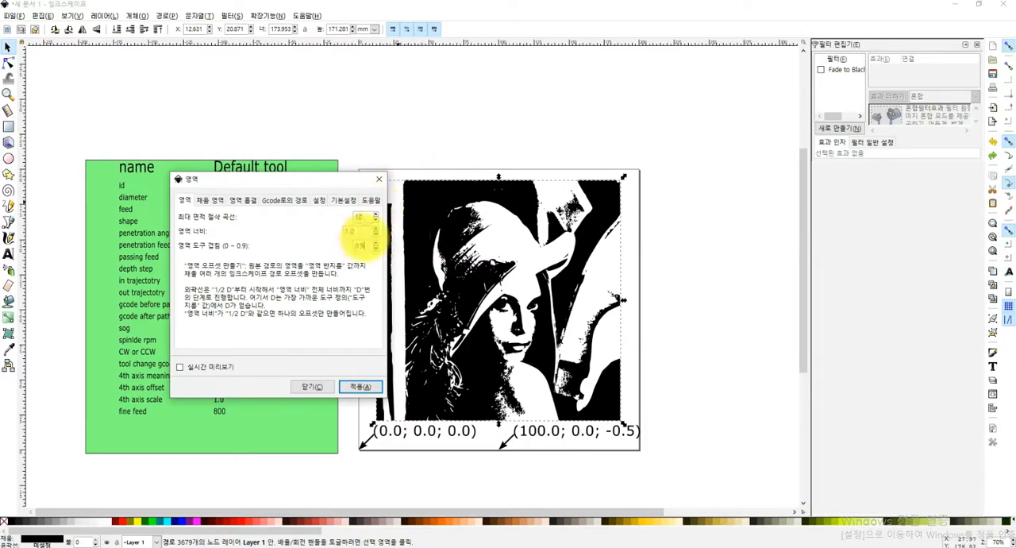
{"action": "double_click", "coordinate": [361, 245]}
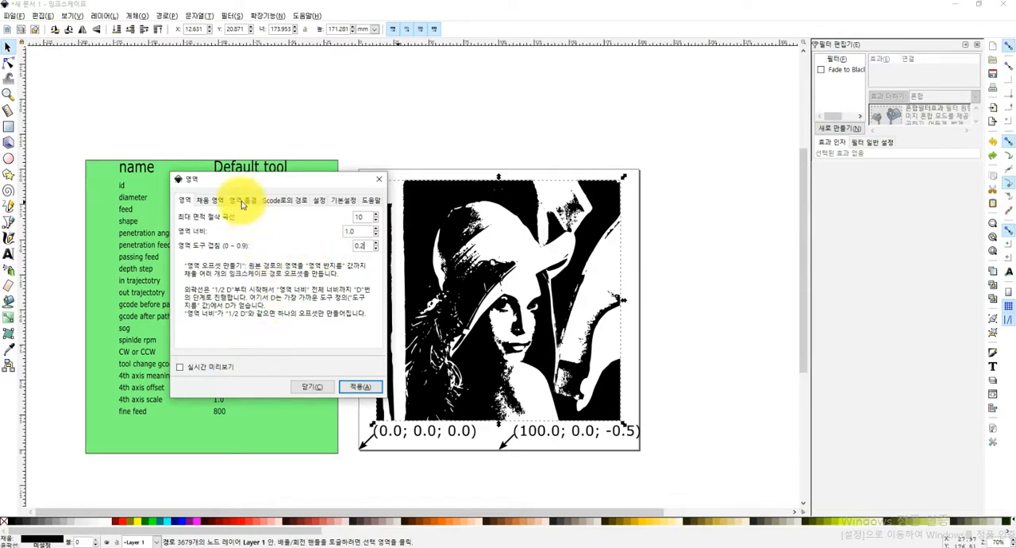
{"action": "left_click", "coordinate": [208, 201]}
{"action": "left_click", "coordinate": [184, 200]}
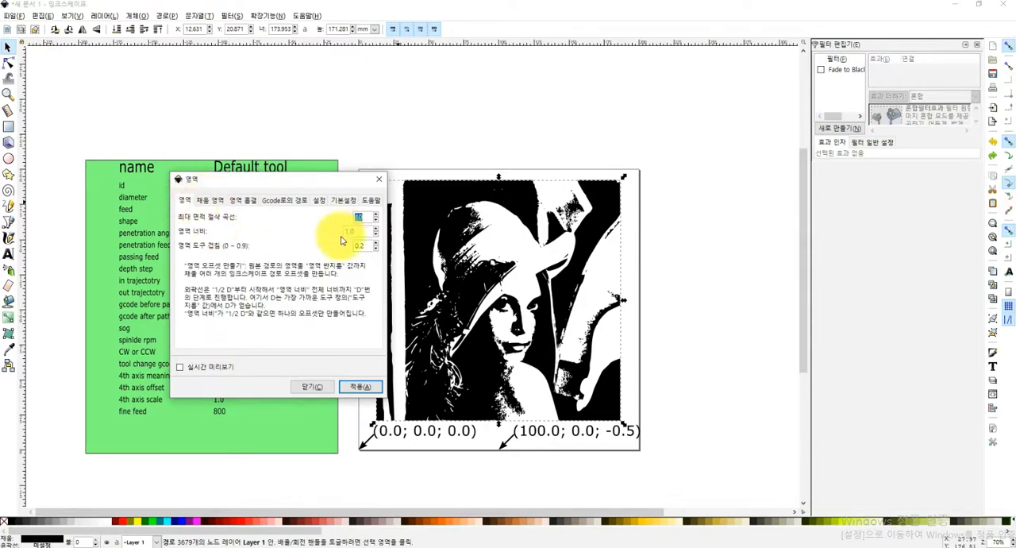
Try the spiral fill method, and fill the traced image's area with zigzag lines at a 90.0 fill angle
{"action": "left_click", "coordinate": [210, 201]}
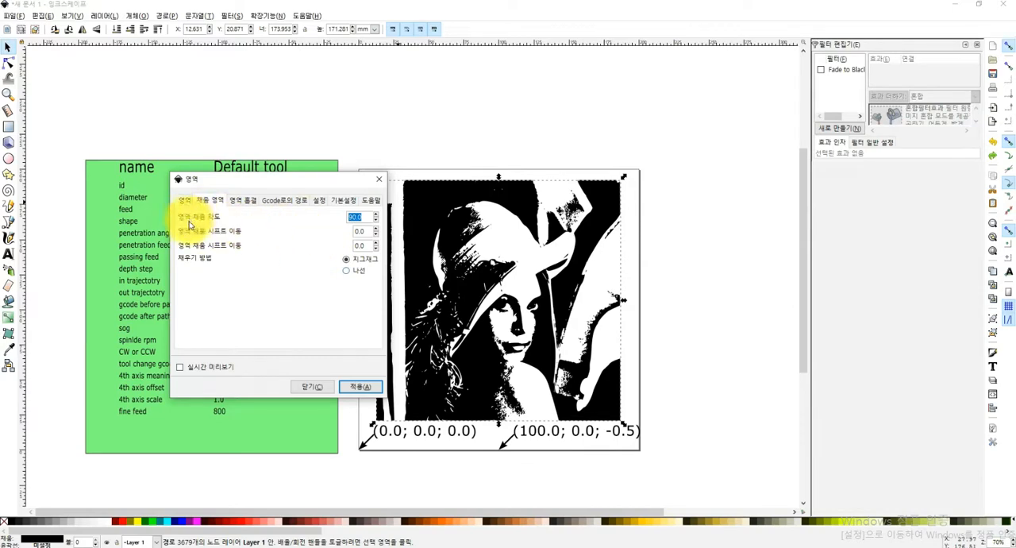
{"action": "left_click", "coordinate": [346, 270]}
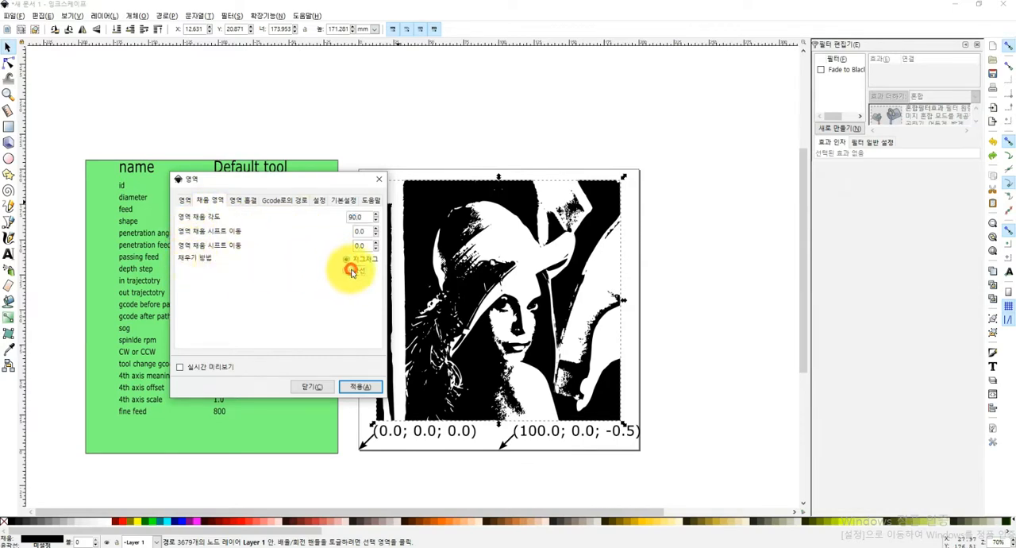
{"action": "left_click", "coordinate": [359, 387]}
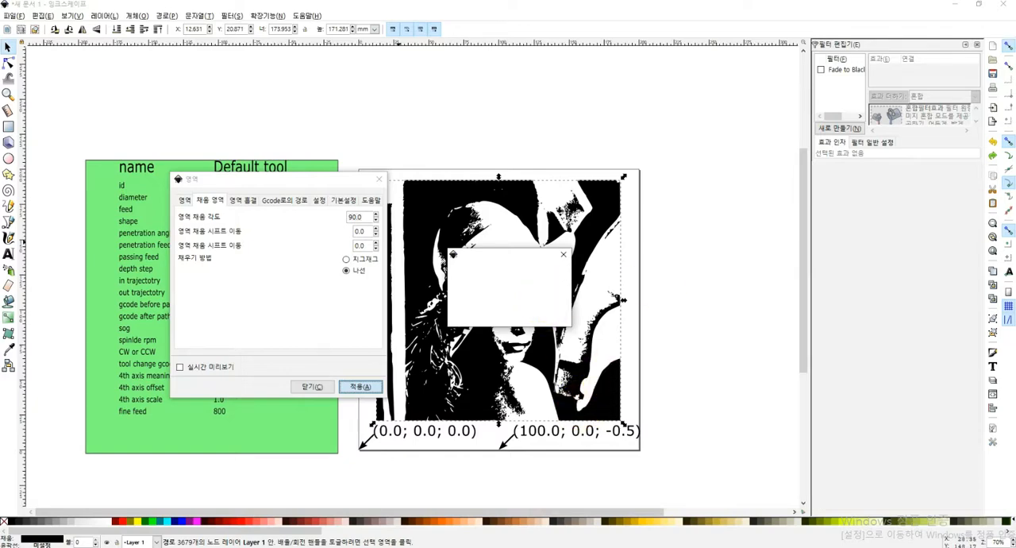
Examine the spacing and coverage of the fill lines over the traced image's hat and hair, along with the area overlap setting
{"action": "key", "text": "plus"}
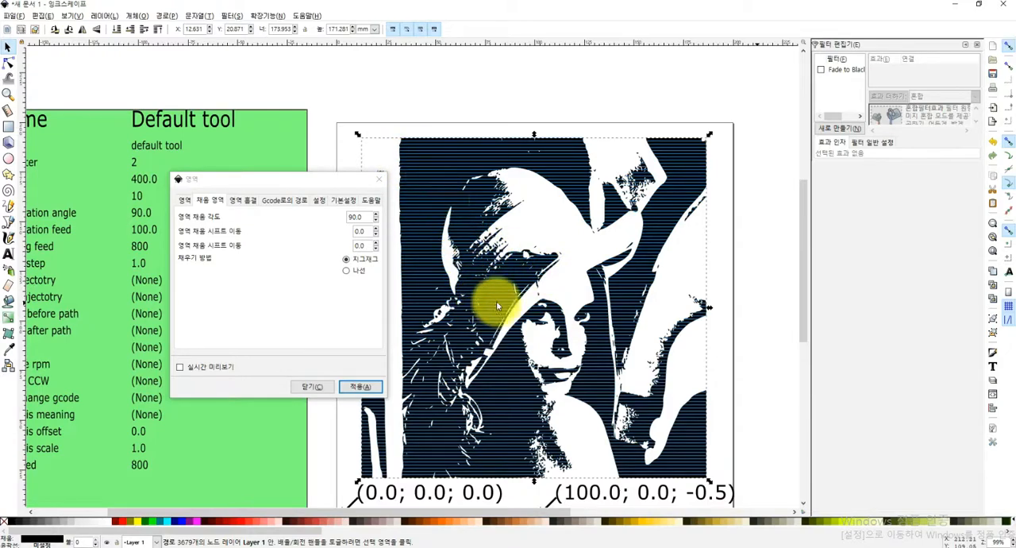
{"action": "scroll", "coordinate": [548, 183], "scroll_direction": "up", "scroll_amount": 5}
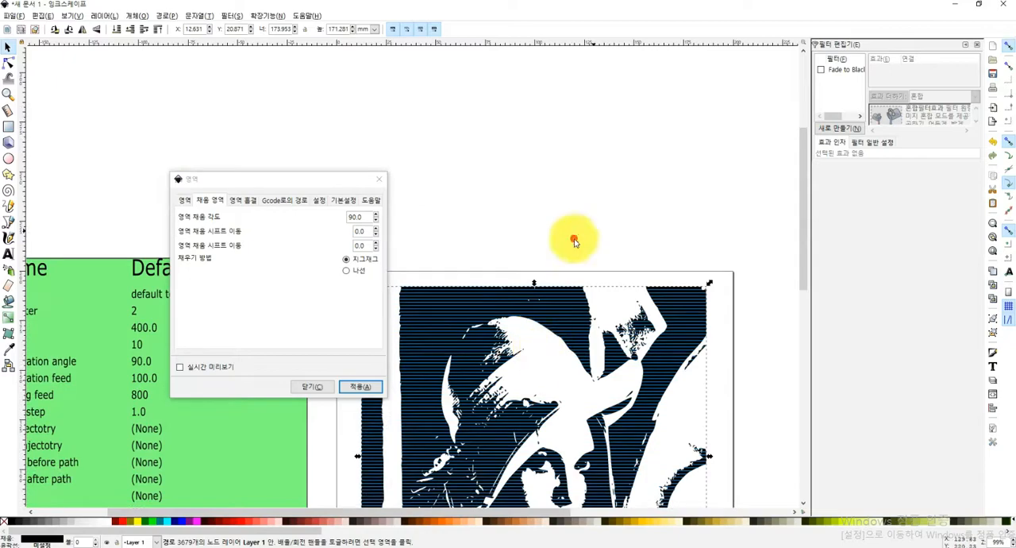
{"action": "scroll", "coordinate": [576, 242], "scroll_direction": "up", "scroll_amount": 6}
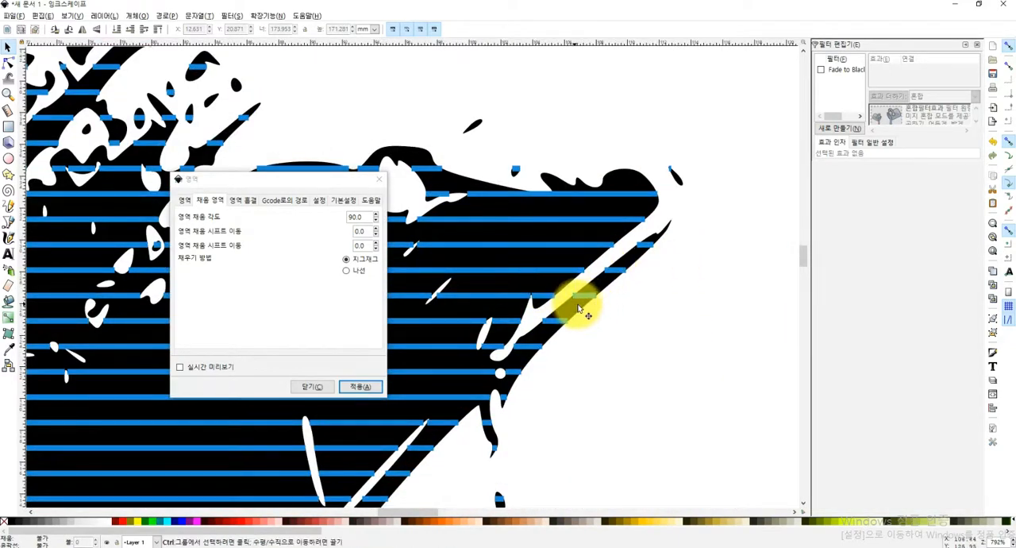
{"action": "scroll", "coordinate": [579, 310], "scroll_direction": "down", "scroll_amount": 4}
{"action": "scroll", "coordinate": [516, 318], "scroll_direction": "up", "scroll_amount": 1}
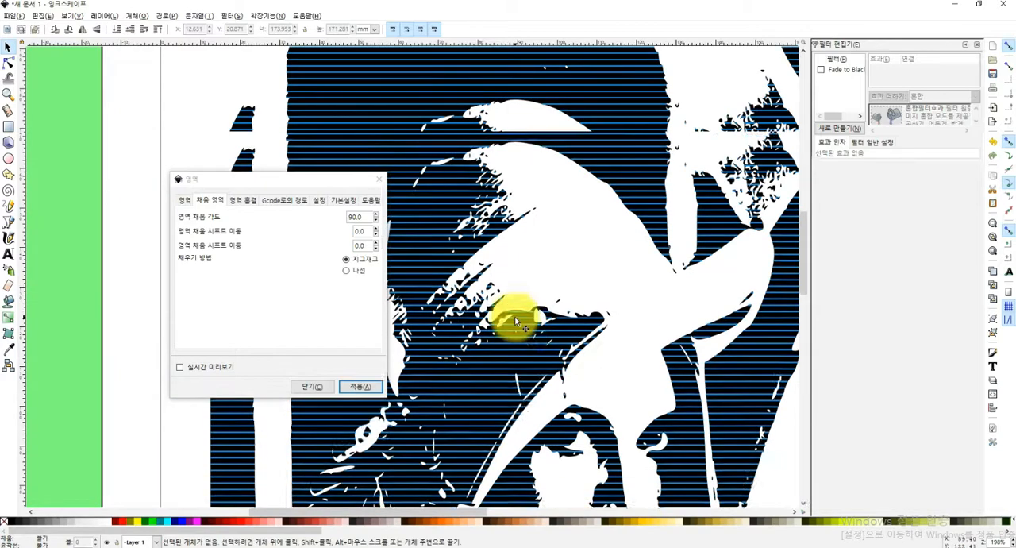
{"action": "scroll", "coordinate": [516, 318], "scroll_direction": "up", "scroll_amount": 4}
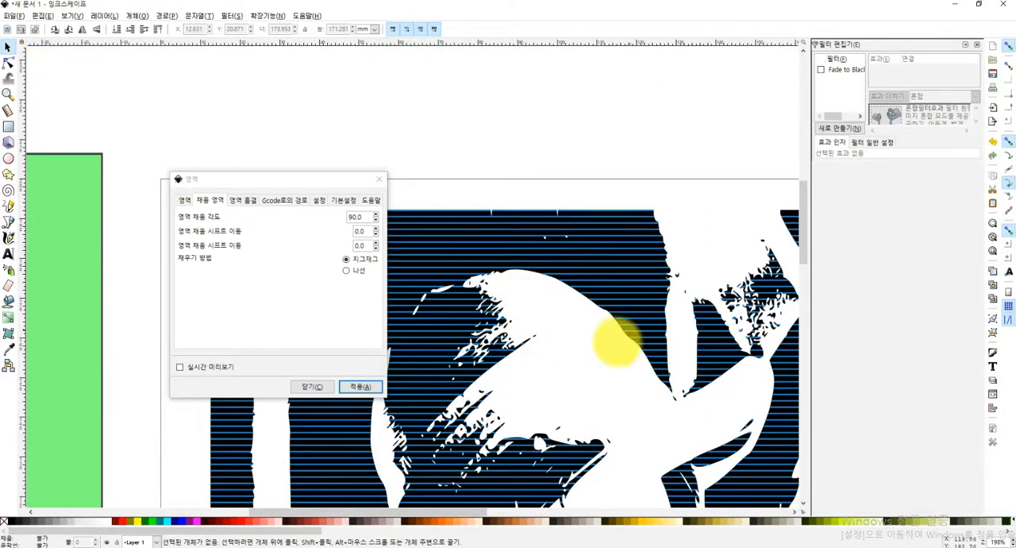
{"action": "scroll", "coordinate": [588, 337], "scroll_direction": "down", "scroll_amount": 2}
{"action": "left_click", "coordinate": [184, 200]}
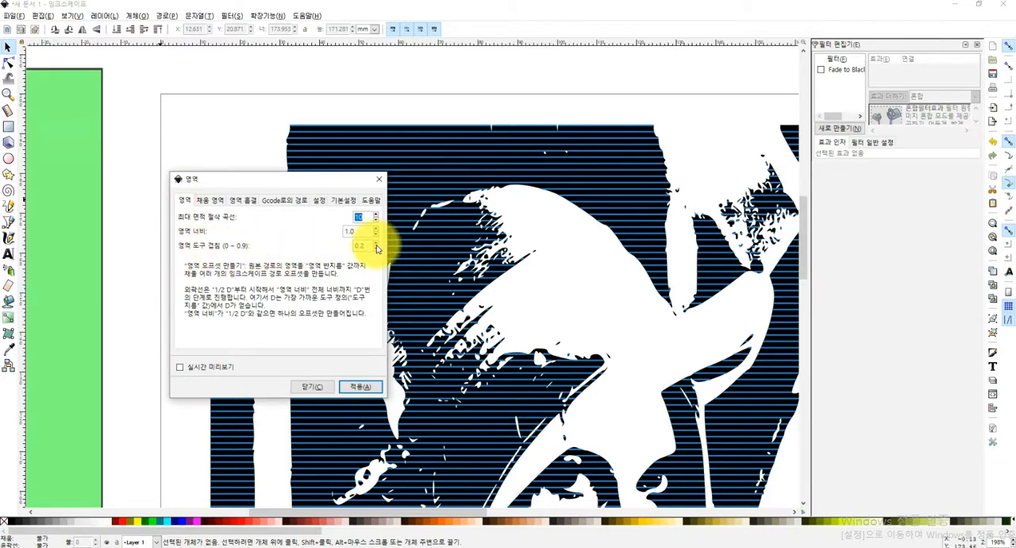
{"action": "scroll", "coordinate": [501, 272], "scroll_direction": "up", "scroll_amount": 4}
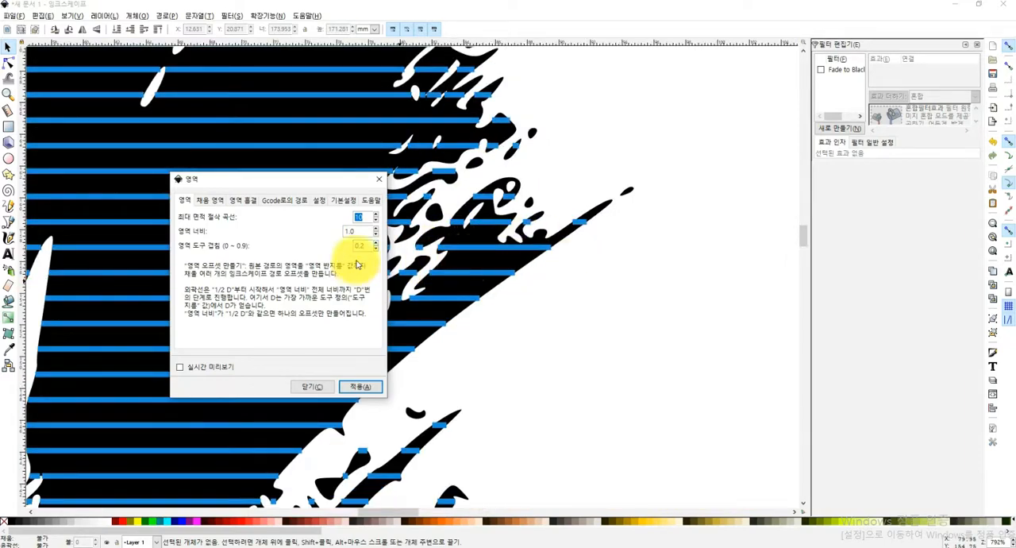
{"action": "scroll", "coordinate": [585, 275], "scroll_direction": "down", "scroll_amount": 6}
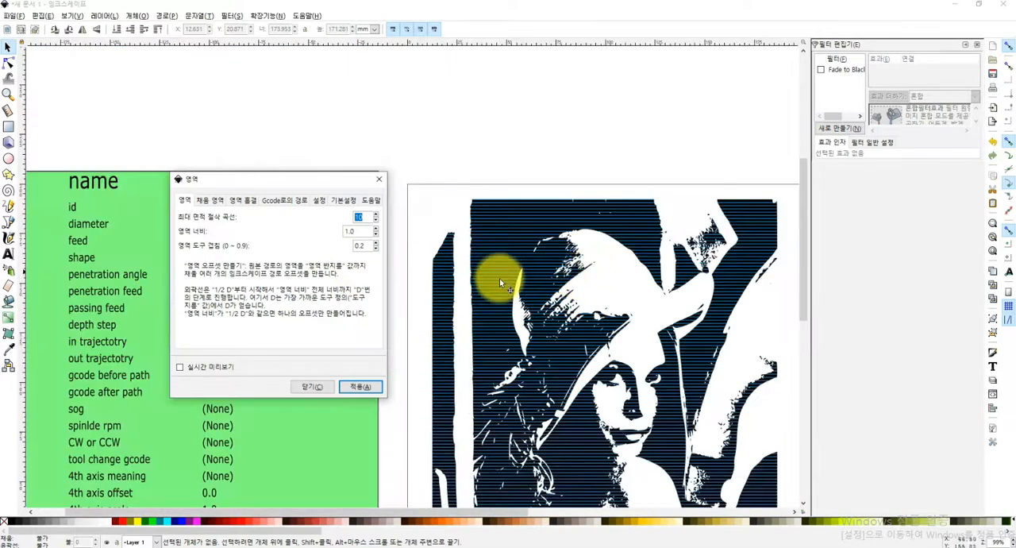
Separate the fill-line group from the black traced image, clear the image away, and place the group at about X 12.3, Y 20.8 mm
{"action": "left_click", "coordinate": [591, 401]}
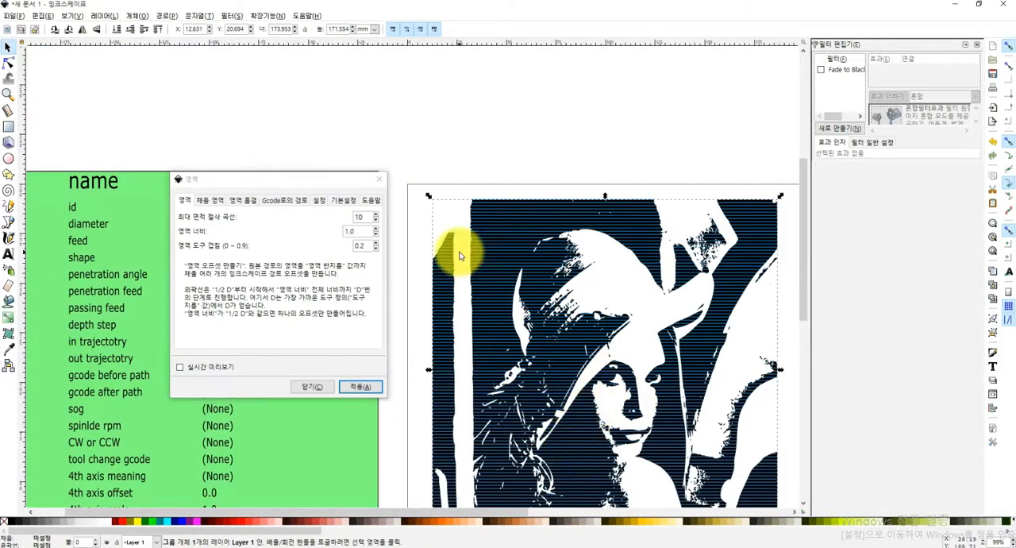
{"action": "mouse_move", "coordinate": [641, 233]}
{"action": "left_mouse_down"}
{"action": "mouse_move", "coordinate": [576, 162]}
{"action": "mouse_move", "coordinate": [574, 106]}
{"action": "left_mouse_up"}
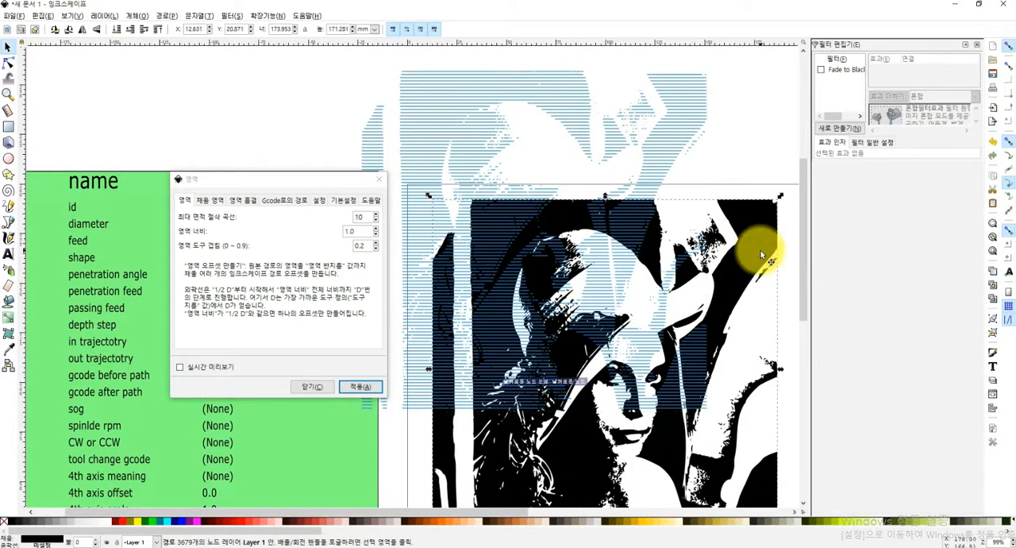
{"action": "left_click_drag", "start_coordinate": [548, 237], "coordinate": [570, 375]}
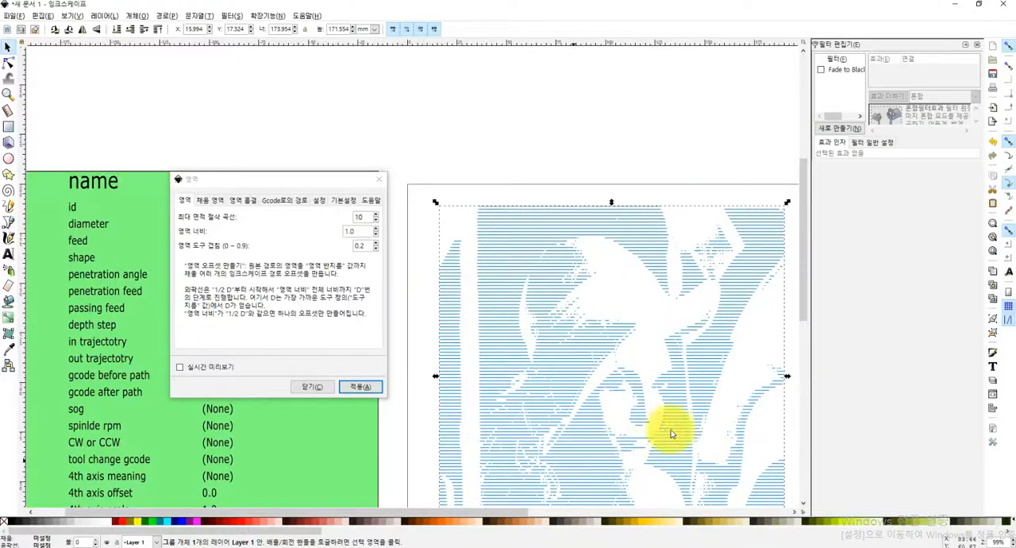
{"action": "scroll", "coordinate": [477, 484], "scroll_direction": "down", "scroll_amount": 3}
{"action": "left_click_drag", "start_coordinate": [431, 513], "coordinate": [492, 517]}
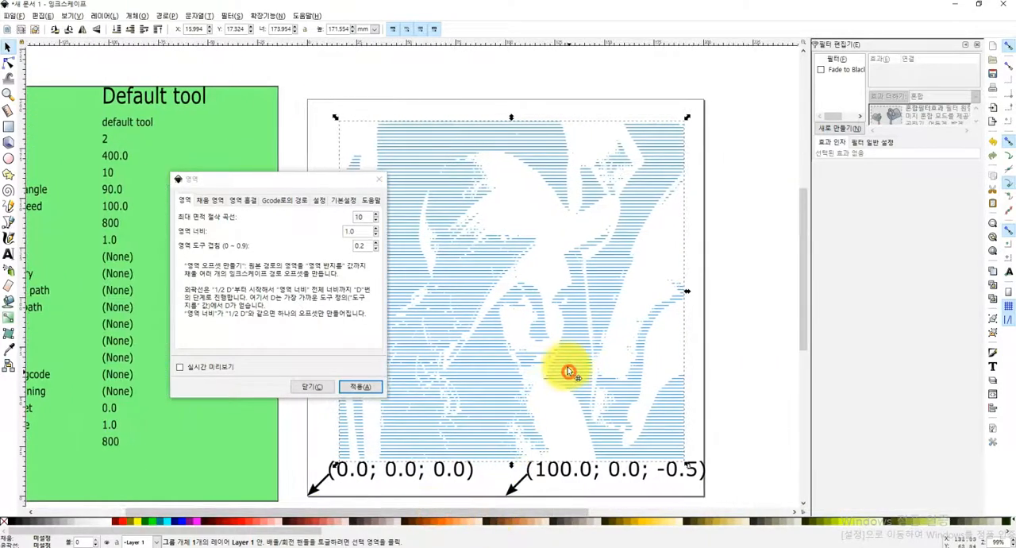
{"action": "left_click_drag", "start_coordinate": [567, 365], "coordinate": [559, 358]}
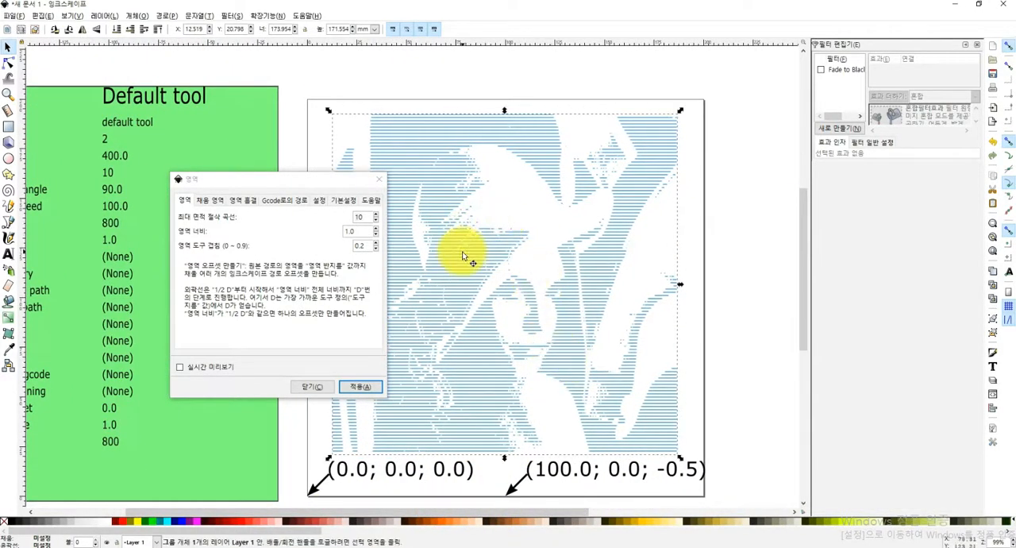
Try converting the fill-line group to G-code with a biarc tolerance of 1.00000, close the area settings, and undo the generated toolpaths
{"action": "left_click", "coordinate": [267, 15]}
{"action": "mouse_move", "coordinate": [278, 52]}
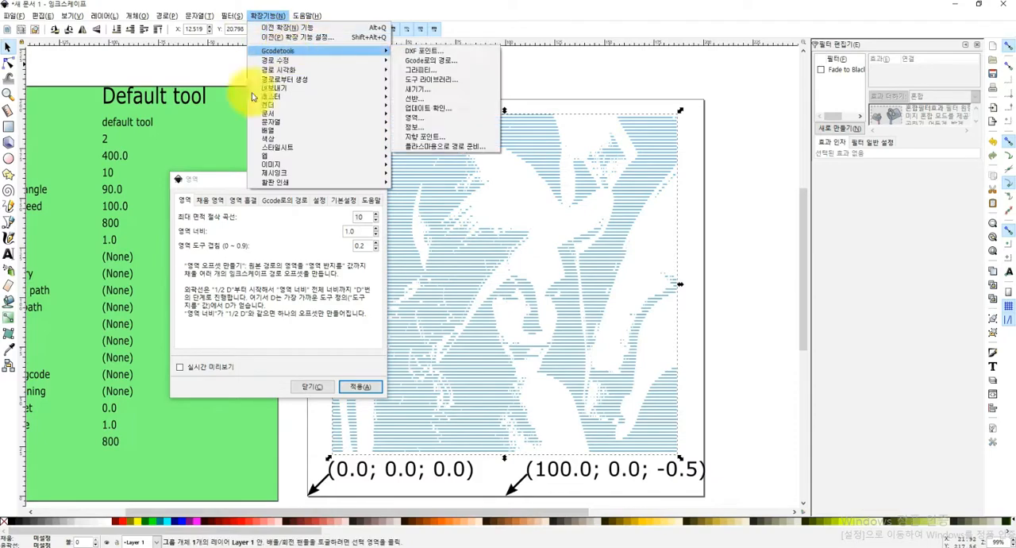
{"action": "left_click", "coordinate": [286, 203]}
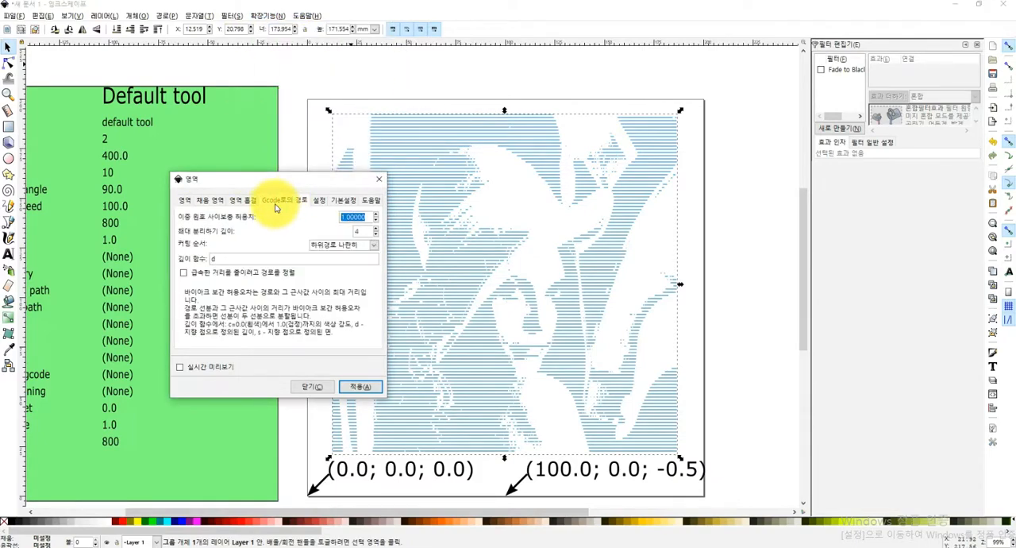
{"action": "left_click", "coordinate": [362, 387]}
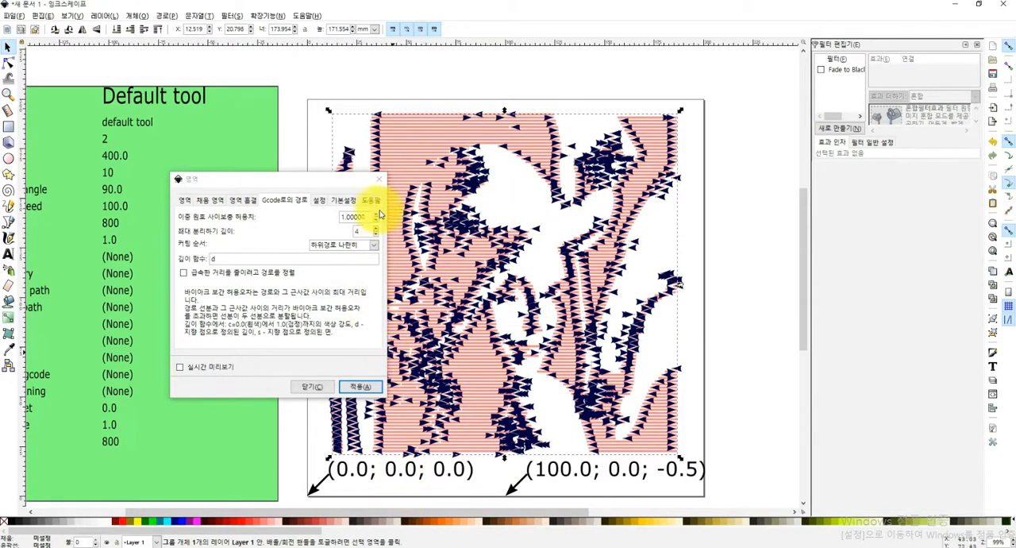
{"action": "left_click", "coordinate": [382, 176]}
{"action": "left_click", "coordinate": [782, 221]}
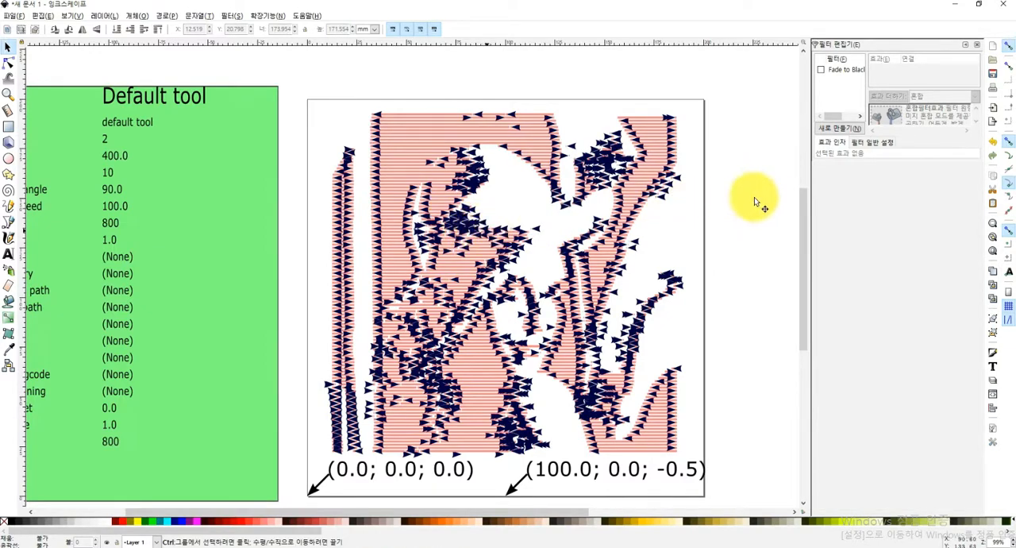
{"action": "key", "text": "ctrl+z"}
{"action": "left_click", "coordinate": [585, 153]}
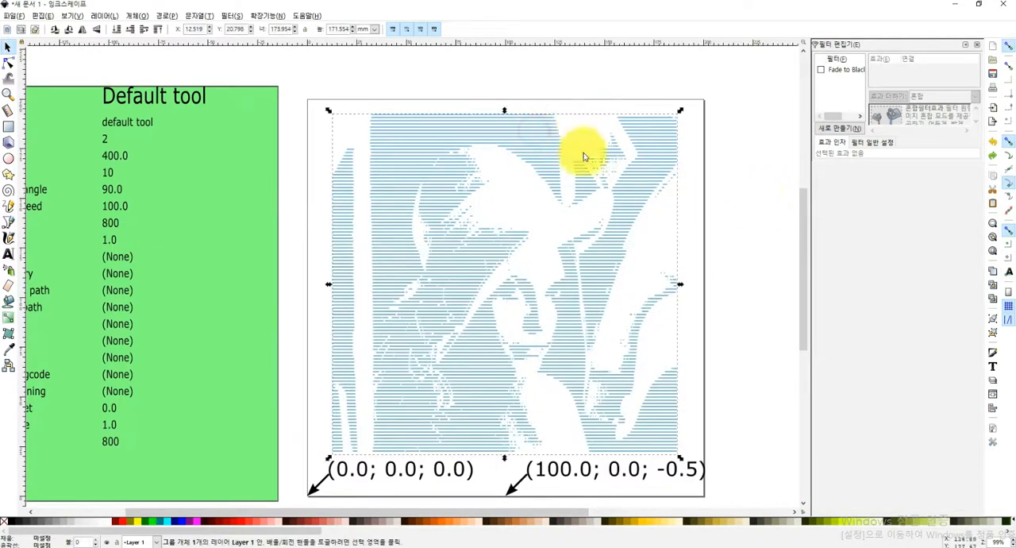
Generate G-code with Gcodetools for all fill lines without selecting any, using biarc tolerance 1.00000, maximum splitting depth 4 and depth function d
{"action": "left_click", "coordinate": [268, 16]}
{"action": "mouse_move", "coordinate": [274, 50]}
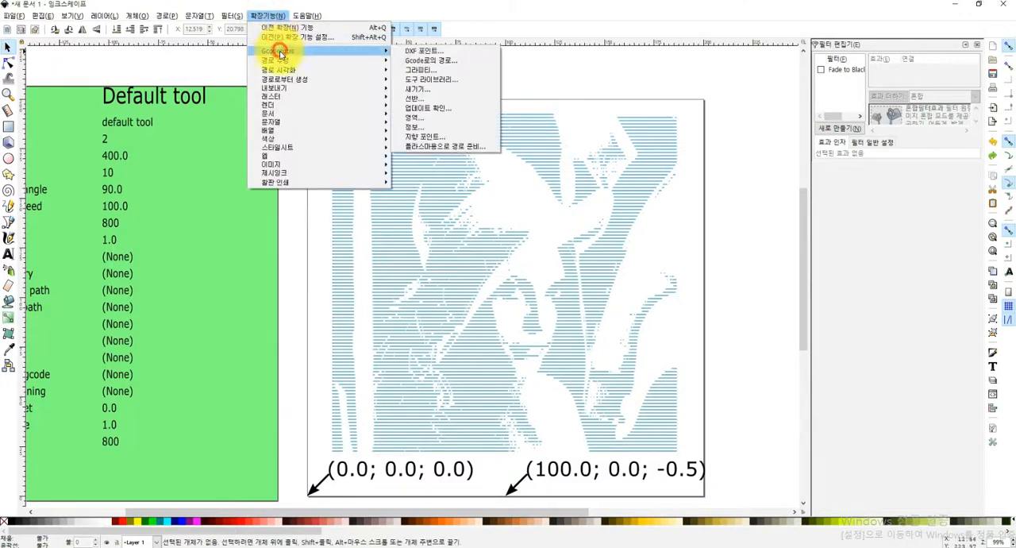
{"action": "left_click", "coordinate": [427, 117]}
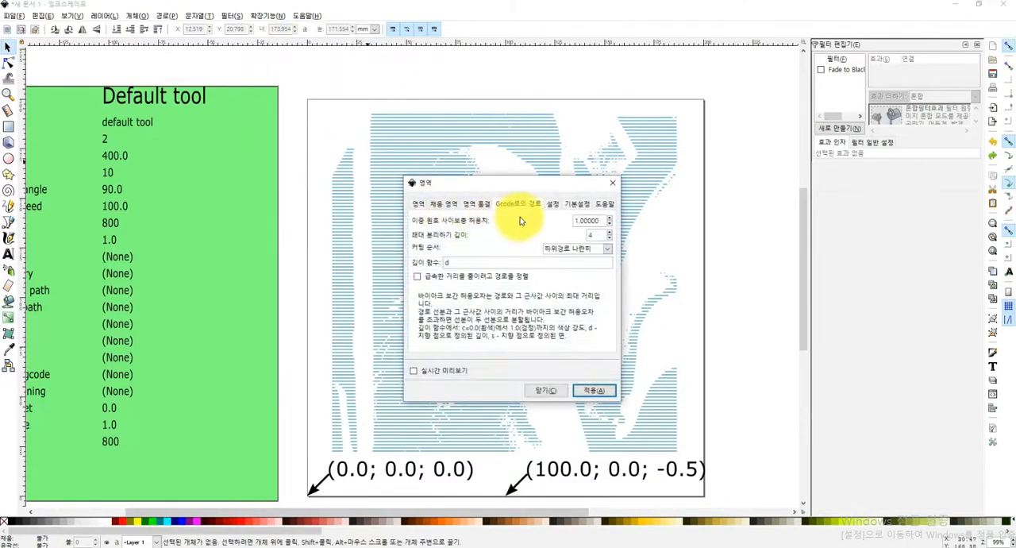
{"action": "left_click_drag", "start_coordinate": [515, 191], "coordinate": [307, 189]}
{"action": "left_click_drag", "start_coordinate": [220, 188], "coordinate": [131, 188]}
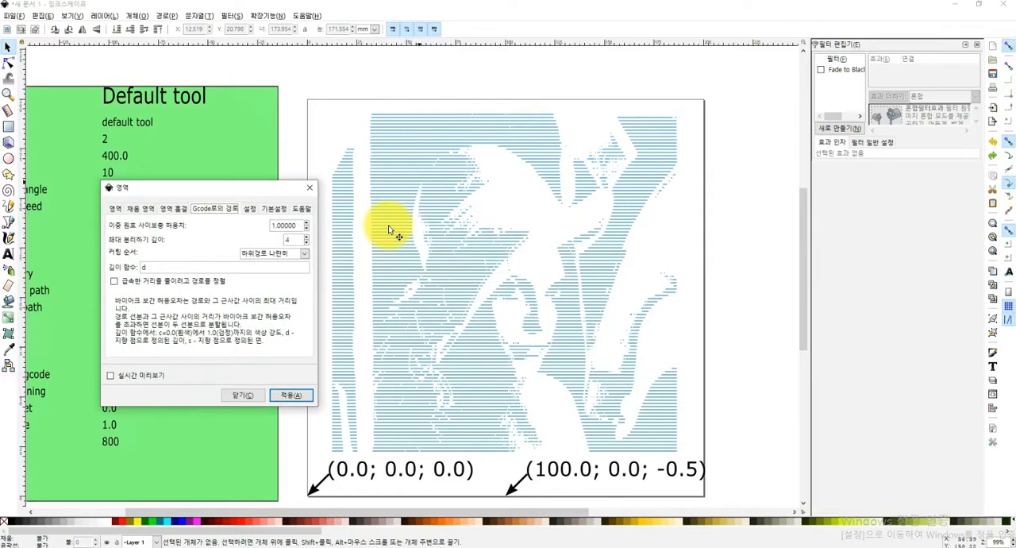
{"action": "left_click", "coordinate": [290, 395]}
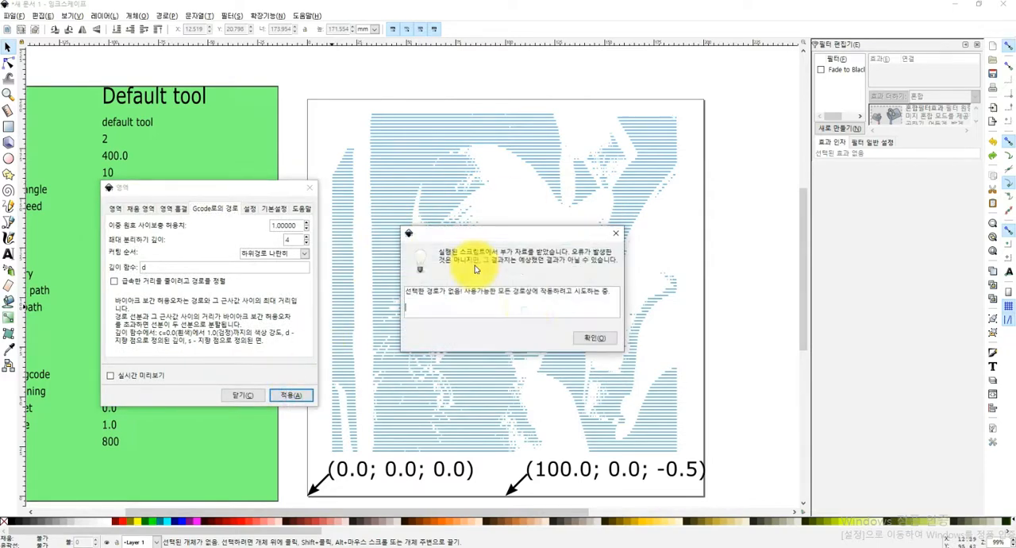
{"action": "left_click", "coordinate": [588, 341]}
{"action": "left_click", "coordinate": [544, 316]}
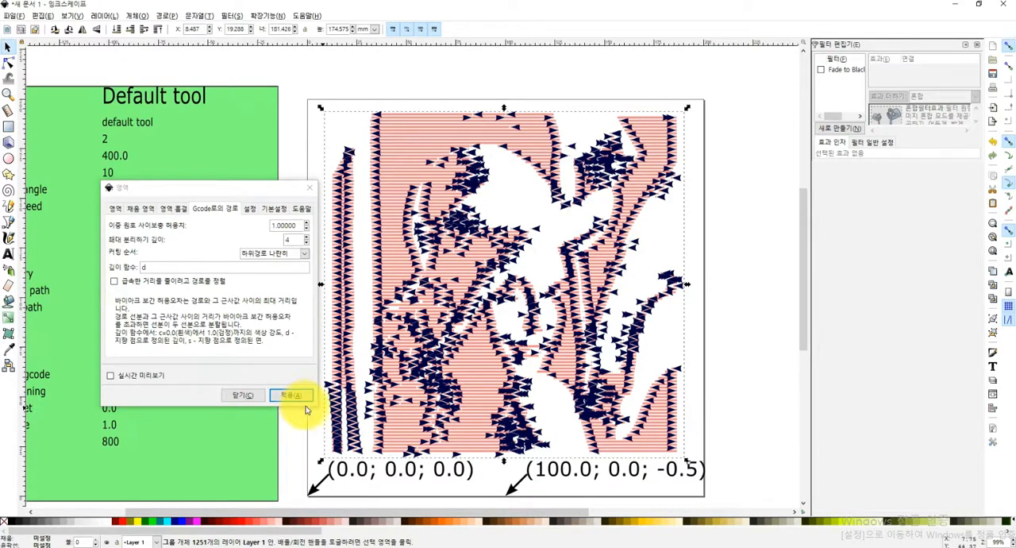
Switch to NC Viewer, replace the loaded code with output_0007.ngc, and inspect the plotted zigzag toolpath
{"action": "left_click", "coordinate": [435, 547]}
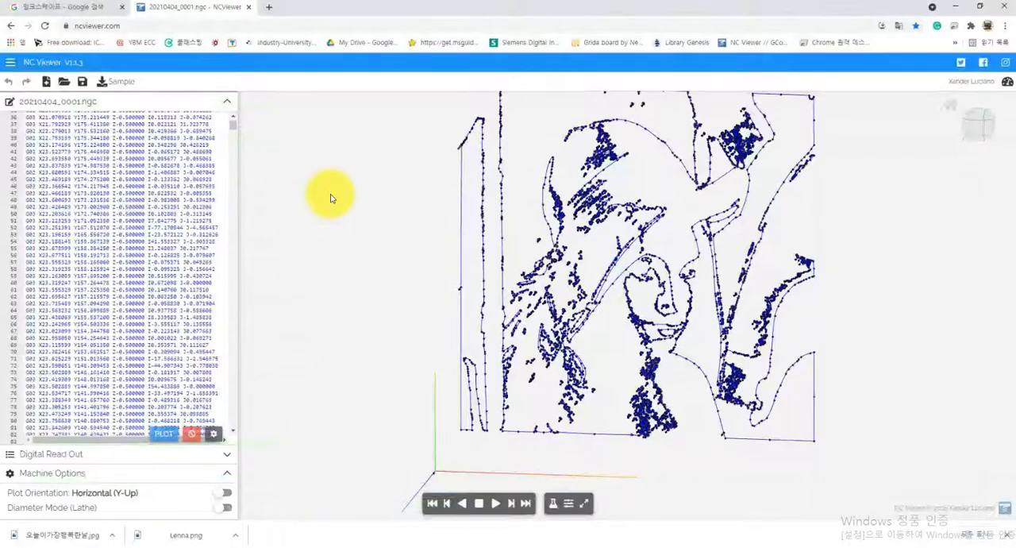
{"action": "left_click", "coordinate": [47, 84]}
{"action": "left_click", "coordinate": [65, 82]}
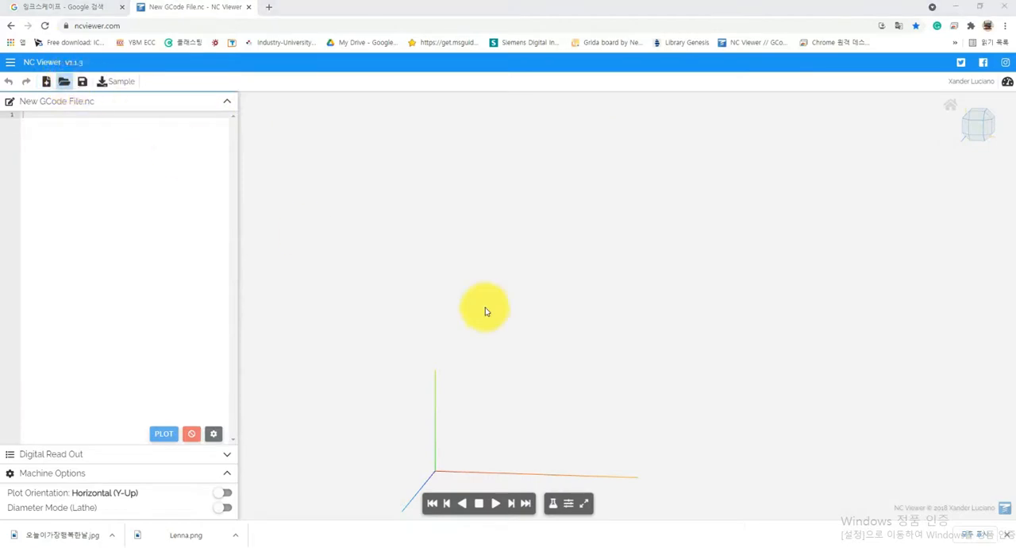
{"action": "left_click", "coordinate": [143, 76]}
{"action": "double_click", "coordinate": [143, 75]}
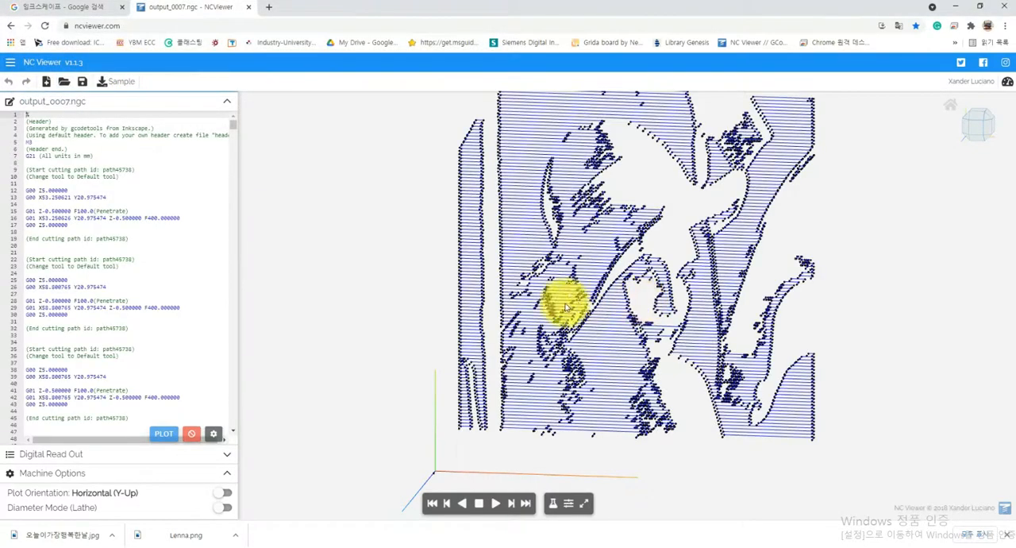
{"action": "left_click_drag", "start_coordinate": [548, 380], "coordinate": [664, 428]}
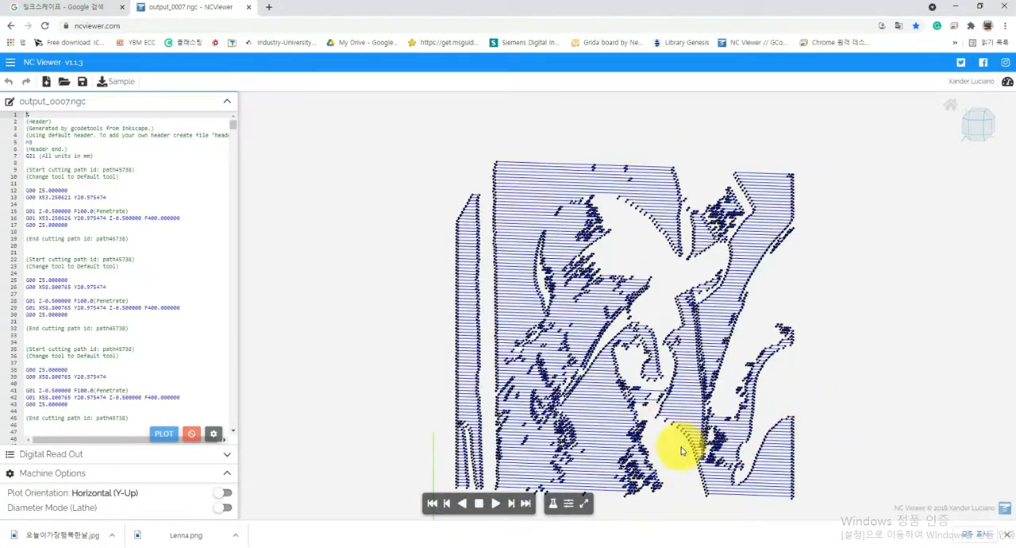
{"action": "left_click_drag", "start_coordinate": [682, 468], "coordinate": [708, 437]}
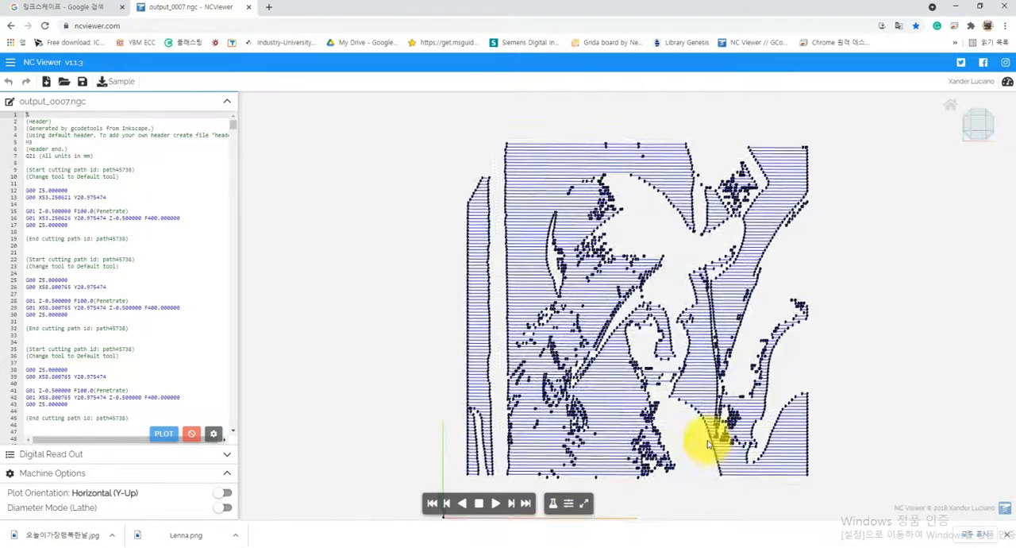
{"action": "scroll", "coordinate": [492, 254], "scroll_direction": "up", "scroll_amount": 8}
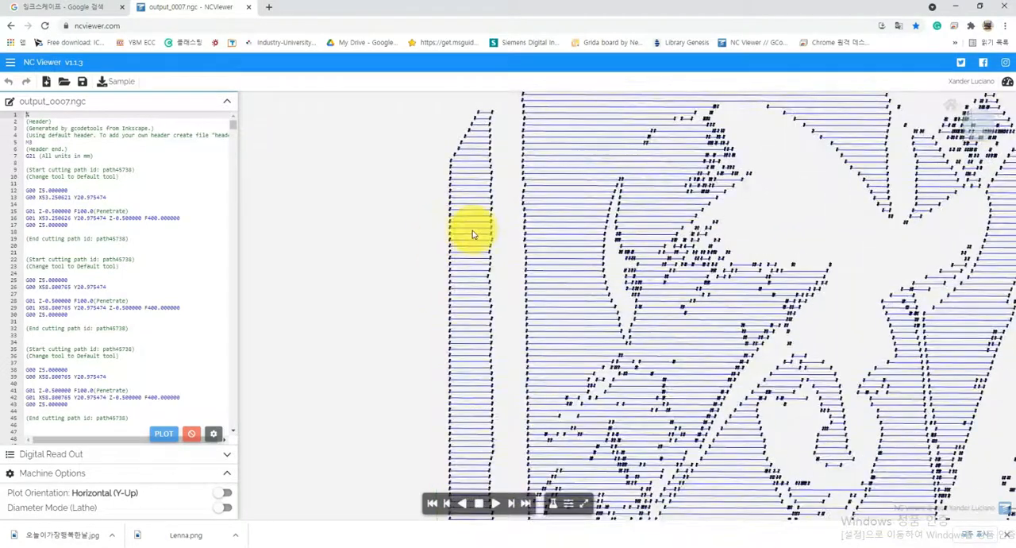
{"action": "scroll", "coordinate": [473, 270], "scroll_direction": "down", "scroll_amount": 5}
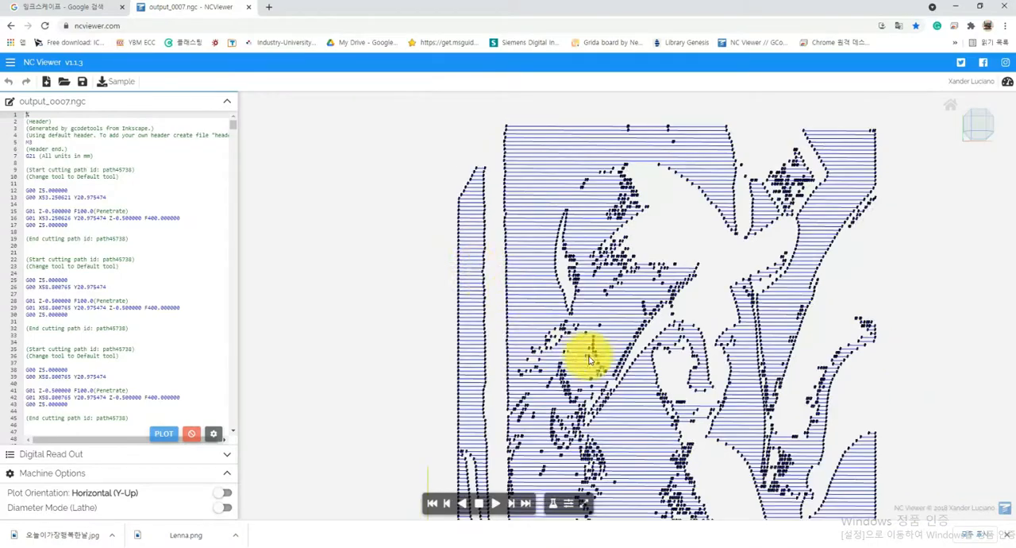
Switch back to Inkscape, delete the generated toolpath arrows and the blue fill-line group, and close the area settings
{"action": "left_click", "coordinate": [713, 547]}
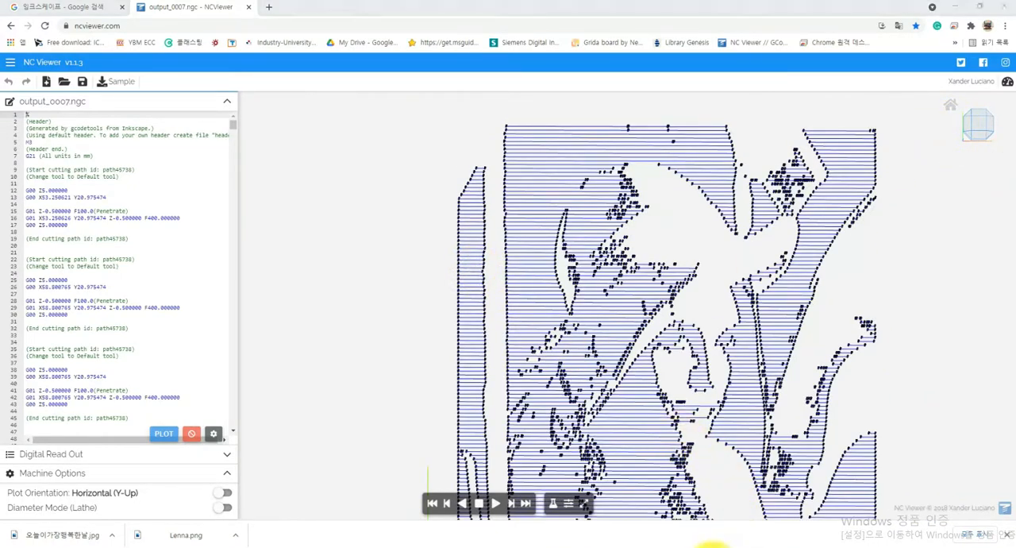
{"action": "left_click", "coordinate": [523, 199]}
{"action": "left_click", "coordinate": [558, 189]}
{"action": "left_click", "coordinate": [541, 190]}
{"action": "left_click", "coordinate": [534, 160]}
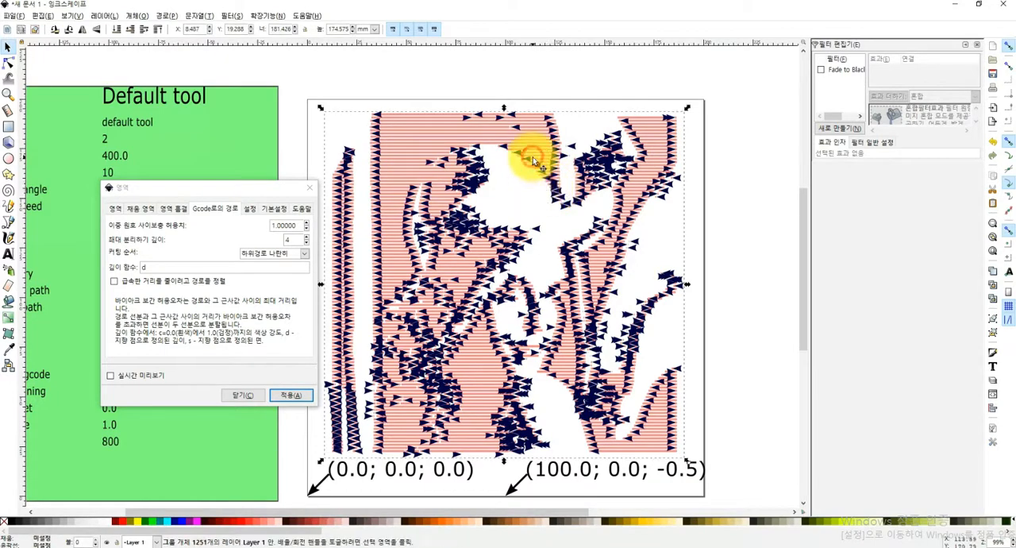
{"action": "key", "text": "Delete"}
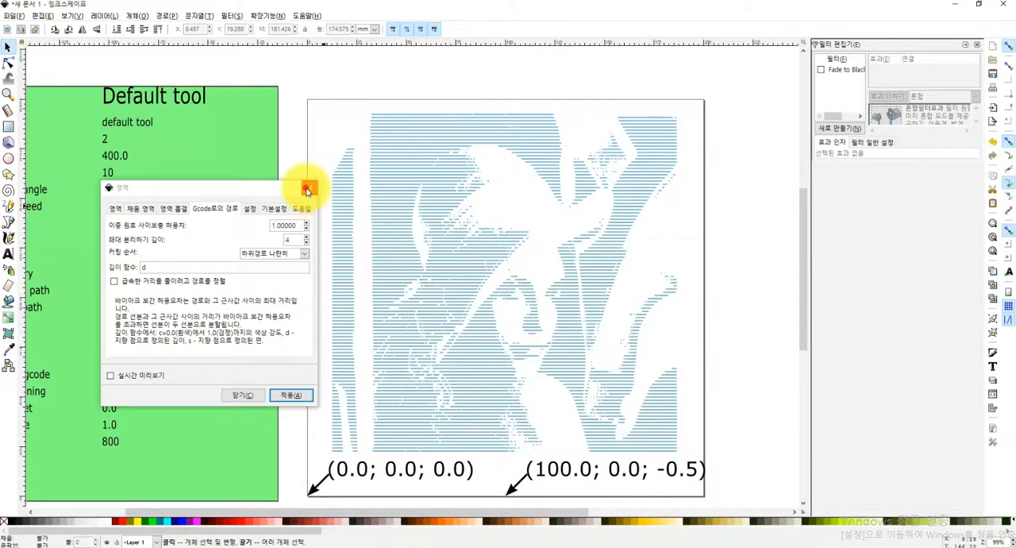
{"action": "left_click", "coordinate": [310, 189]}
{"action": "left_click", "coordinate": [460, 257]}
{"action": "key", "text": "Delete"}
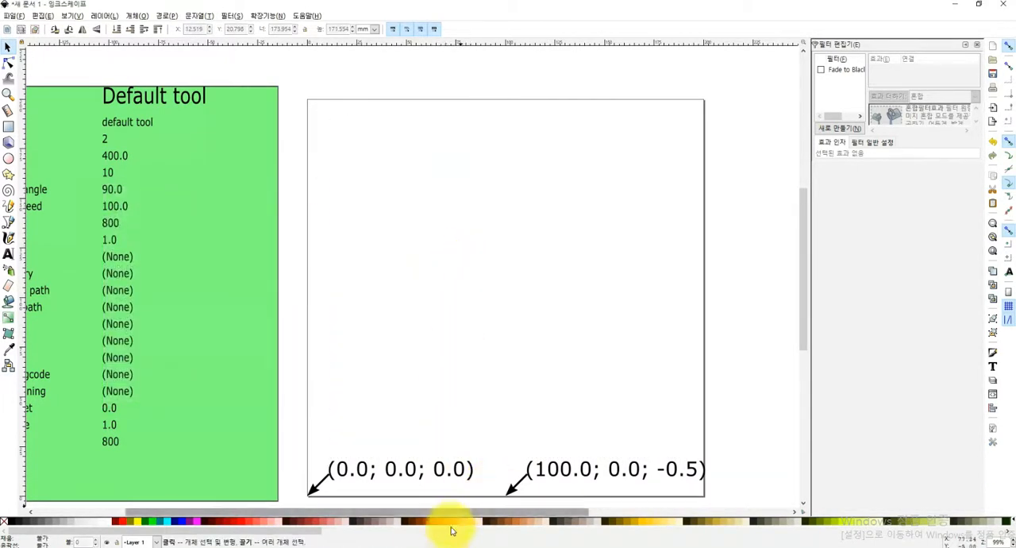
Switch to the browser, search Google Images for 캘리그라피, and open the preview of the "오늘이 가장 행복한 날" calligraphy
{"action": "mouse_move", "coordinate": [326, 543]}
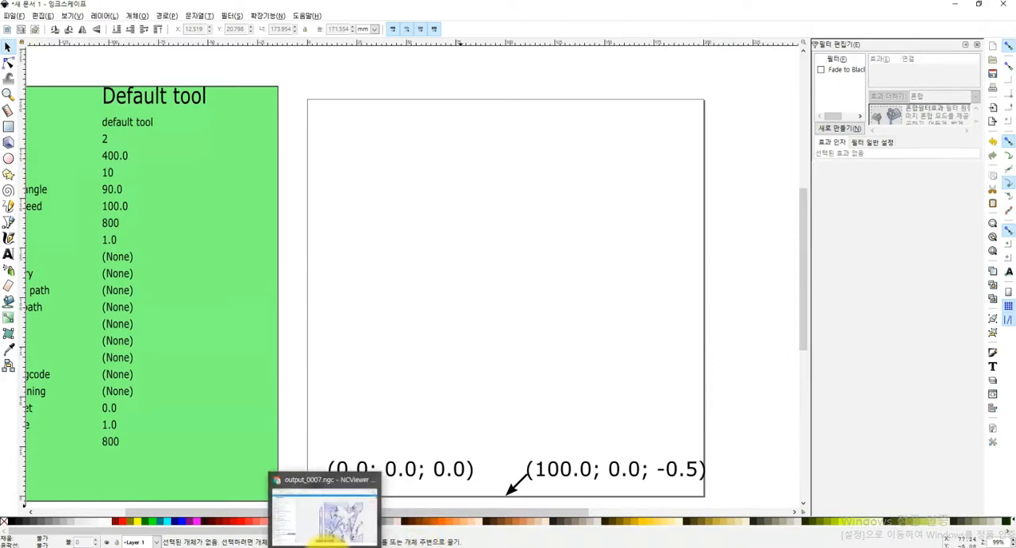
{"action": "left_click", "coordinate": [326, 516]}
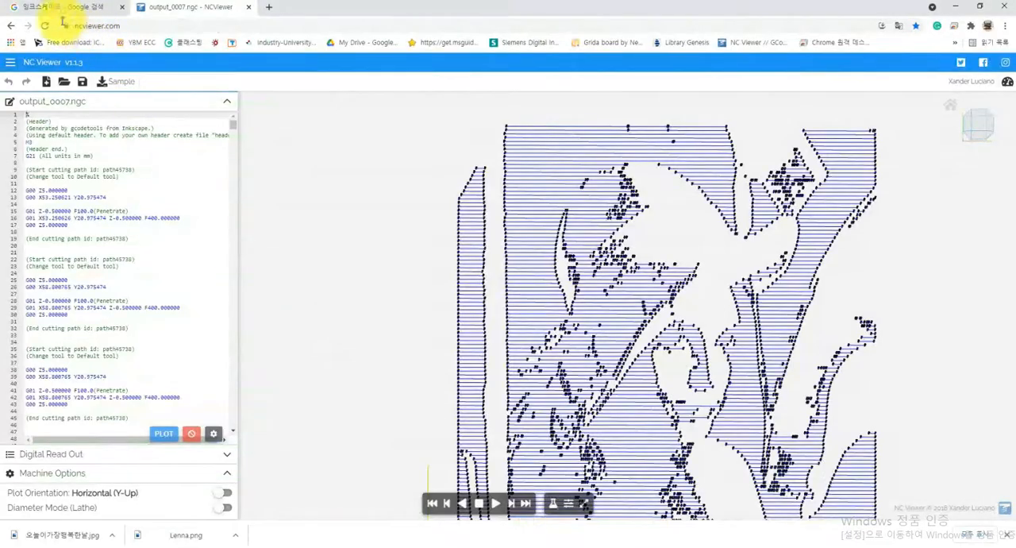
{"action": "left_click", "coordinate": [51, 8]}
{"action": "left_click_drag", "start_coordinate": [169, 80], "coordinate": [48, 83]}
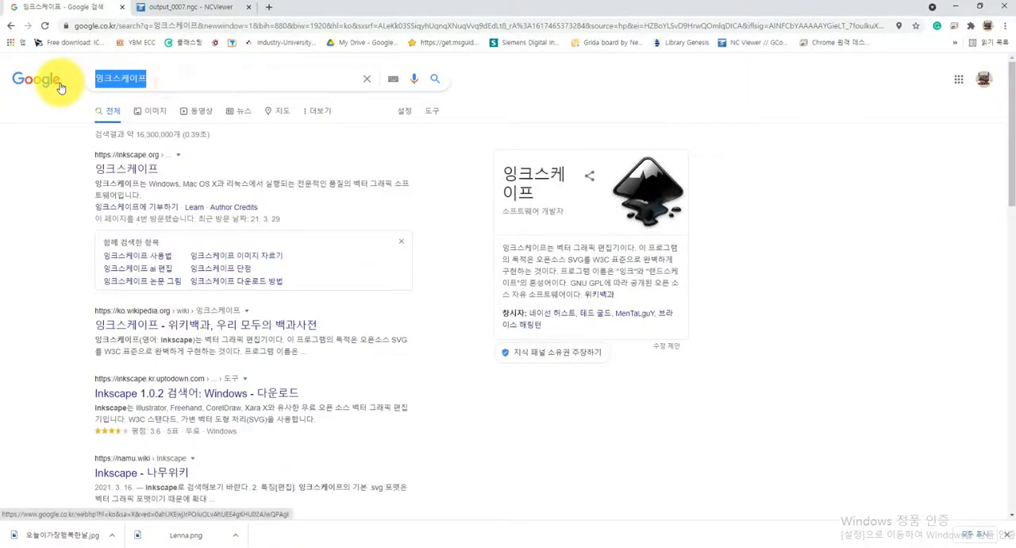
{"action": "type", "text": "캘리"}
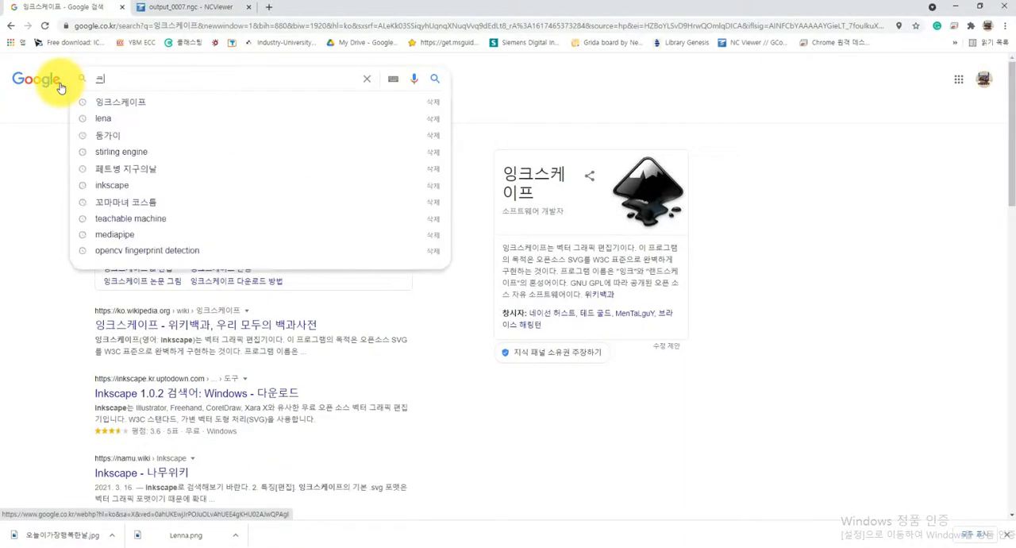
{"action": "type", "text": "그라피"}
{"action": "key", "text": "Return"}
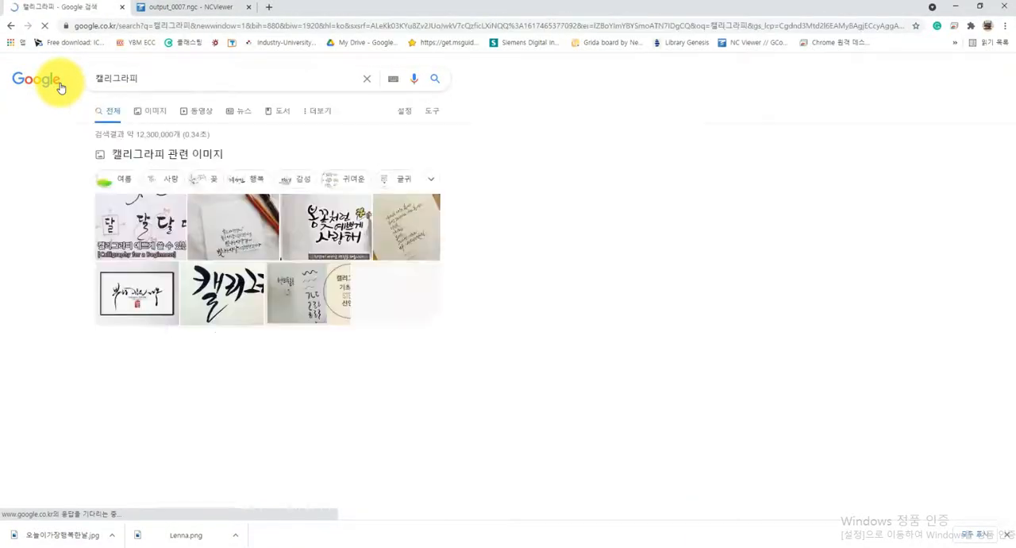
{"action": "left_click", "coordinate": [165, 116]}
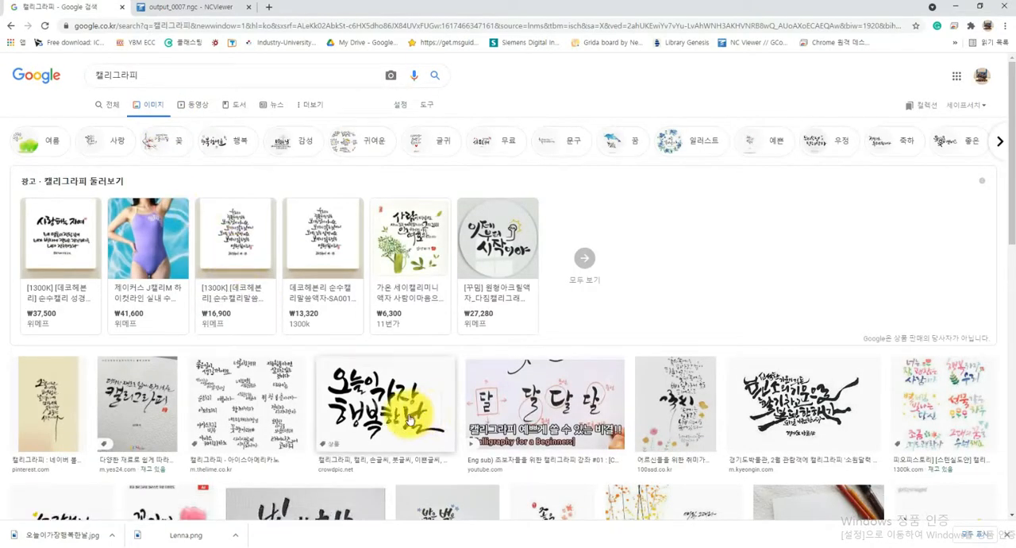
{"action": "left_click", "coordinate": [405, 418]}
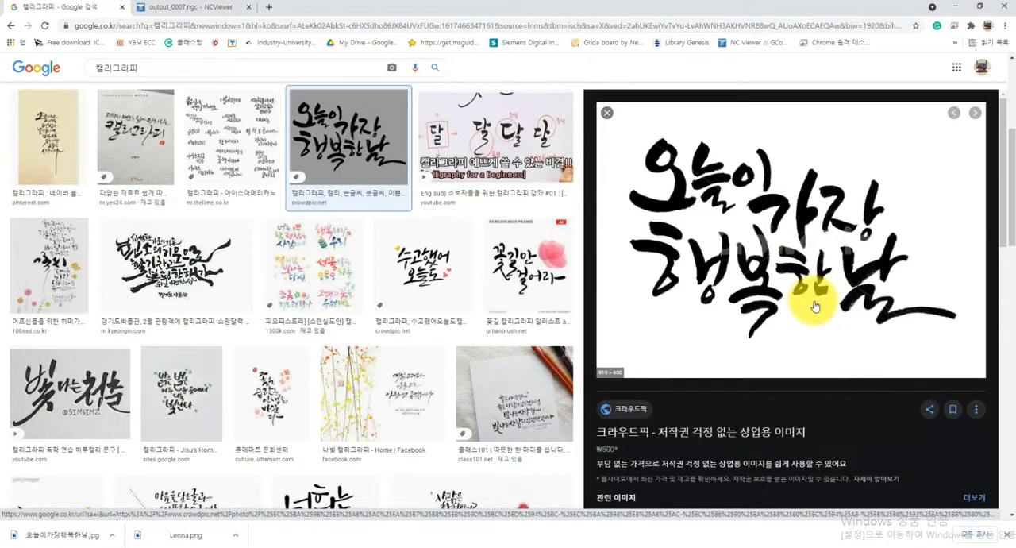
Return to Inkscape and import the "오늘이 가장 행복한 날" calligraphy image from the inkscape folder inside 작업
{"action": "left_click", "coordinate": [957, 10]}
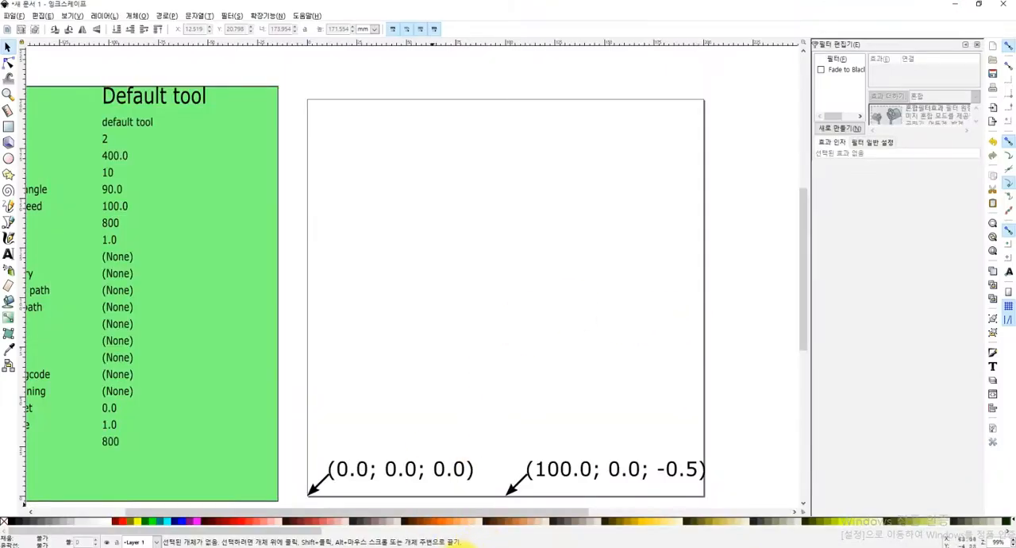
{"action": "left_click", "coordinate": [583, 545]}
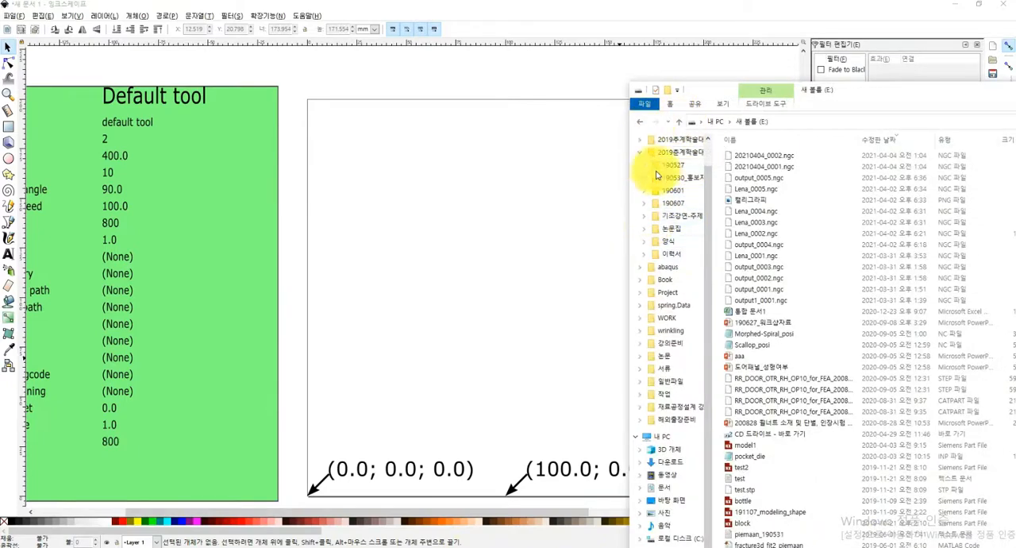
{"action": "left_click", "coordinate": [666, 394]}
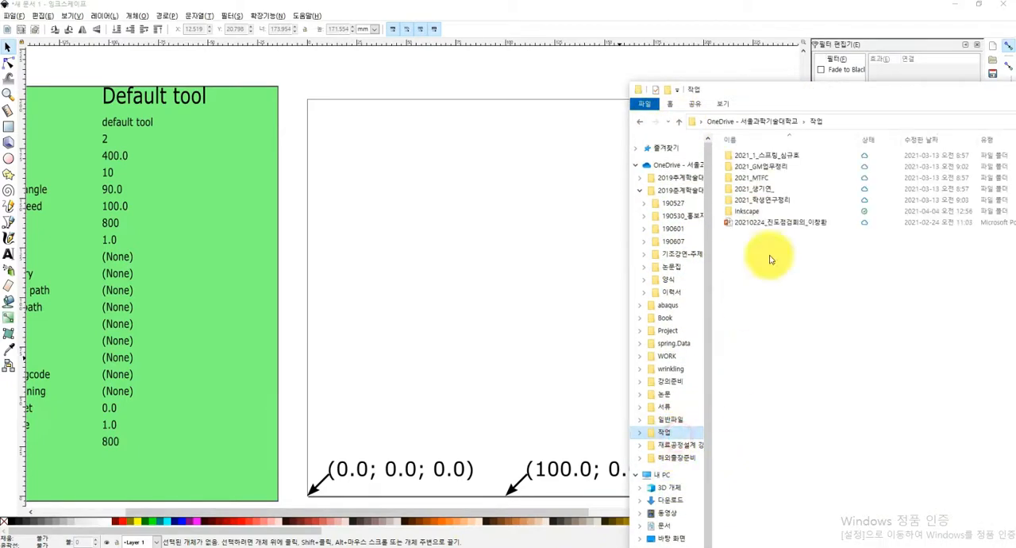
{"action": "double_click", "coordinate": [752, 212]}
{"action": "left_click", "coordinate": [811, 168]}
{"action": "left_click_drag", "start_coordinate": [818, 175], "coordinate": [517, 225]}
{"action": "left_click", "coordinate": [558, 348]}
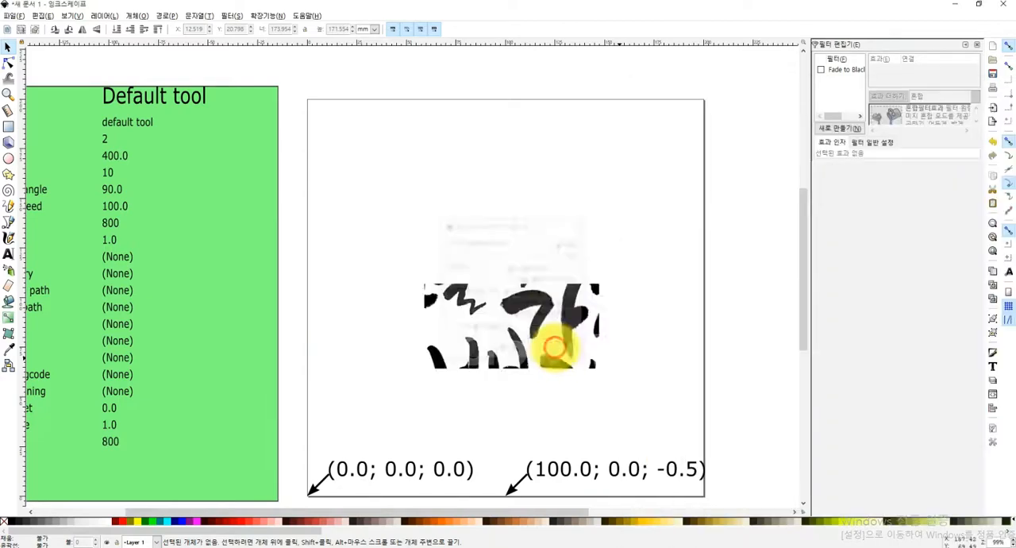
Move the calligraphy image over the page, scale it down, and widen it to about 203.6 by 143.1 mm
{"action": "left_click_drag", "start_coordinate": [533, 309], "coordinate": [531, 231]}
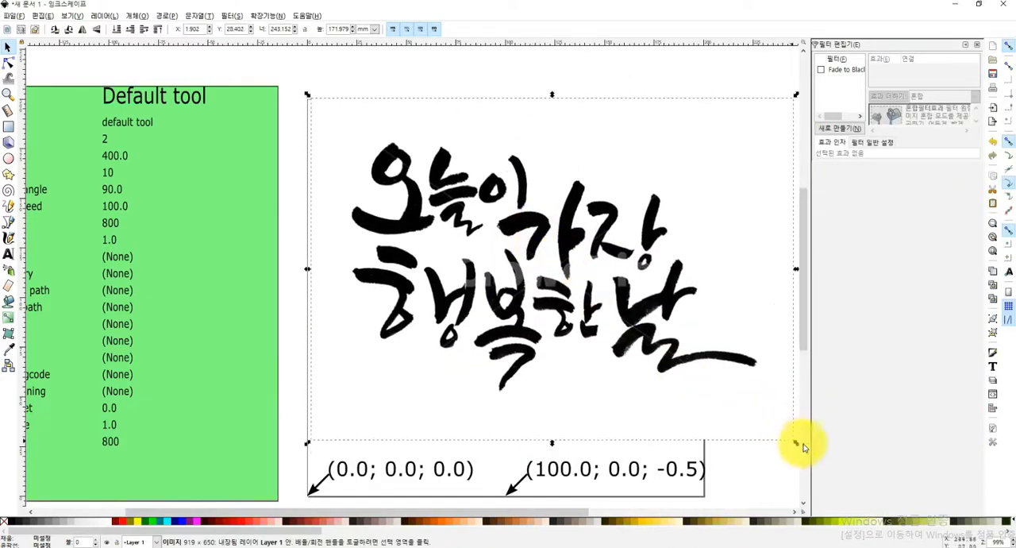
{"action": "left_click_drag", "start_coordinate": [795, 447], "coordinate": [686, 402]}
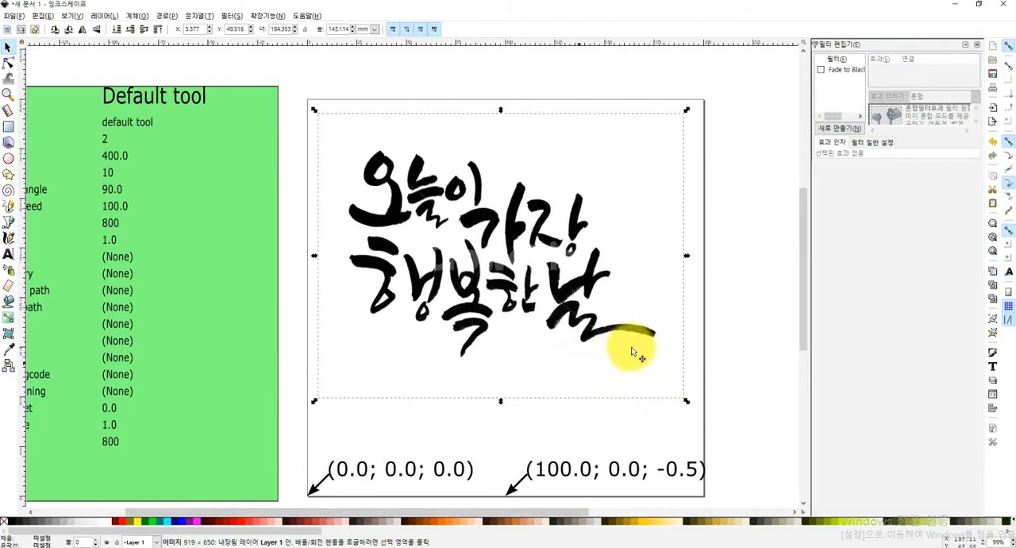
{"action": "left_click_drag", "start_coordinate": [699, 257], "coordinate": [722, 256]}
{"action": "left_click", "coordinate": [447, 309]}
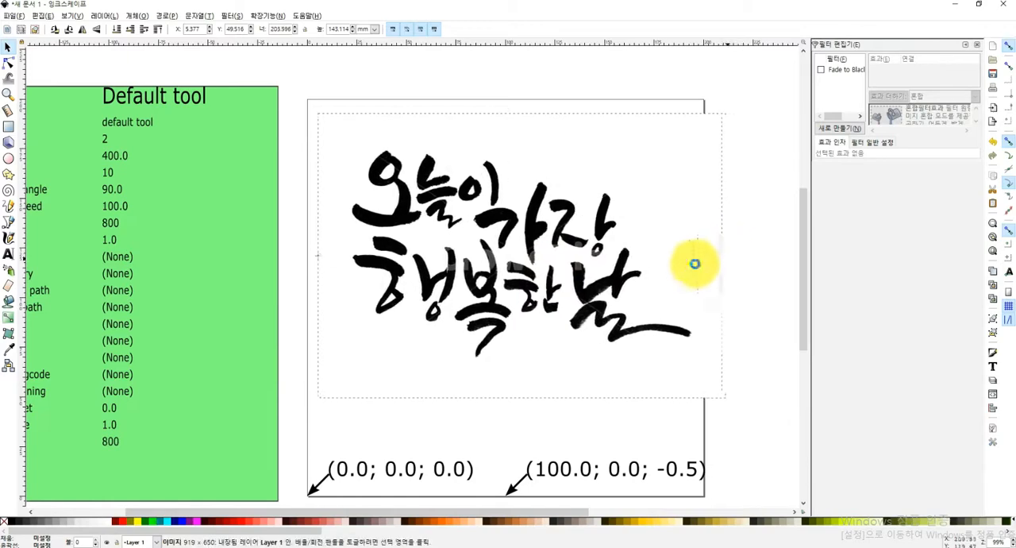
Position the calligraphy image across the page and trace the bitmap by brightness cutoff with a threshold of 0.490
{"action": "left_click_drag", "start_coordinate": [447, 309], "coordinate": [429, 308]}
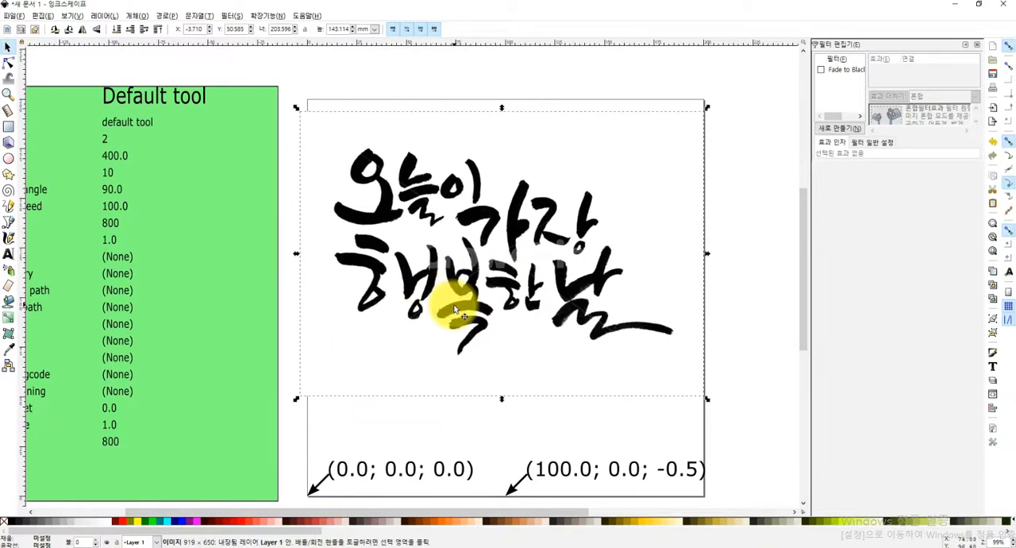
{"action": "left_click_drag", "start_coordinate": [421, 194], "coordinate": [422, 194]}
{"action": "left_click", "coordinate": [136, 15]}
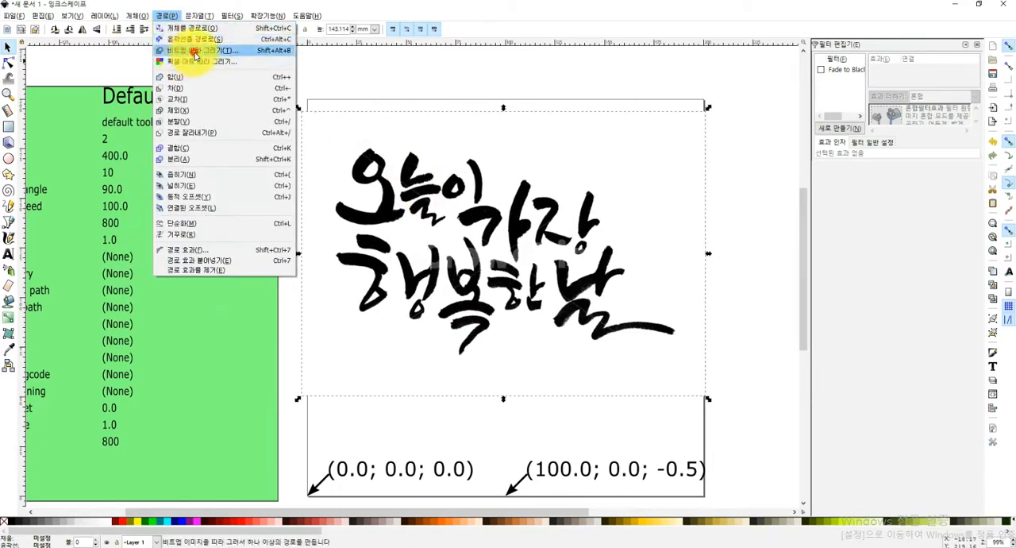
{"action": "left_click", "coordinate": [197, 50]}
{"action": "left_click_drag", "start_coordinate": [854, 15], "coordinate": [720, 90]}
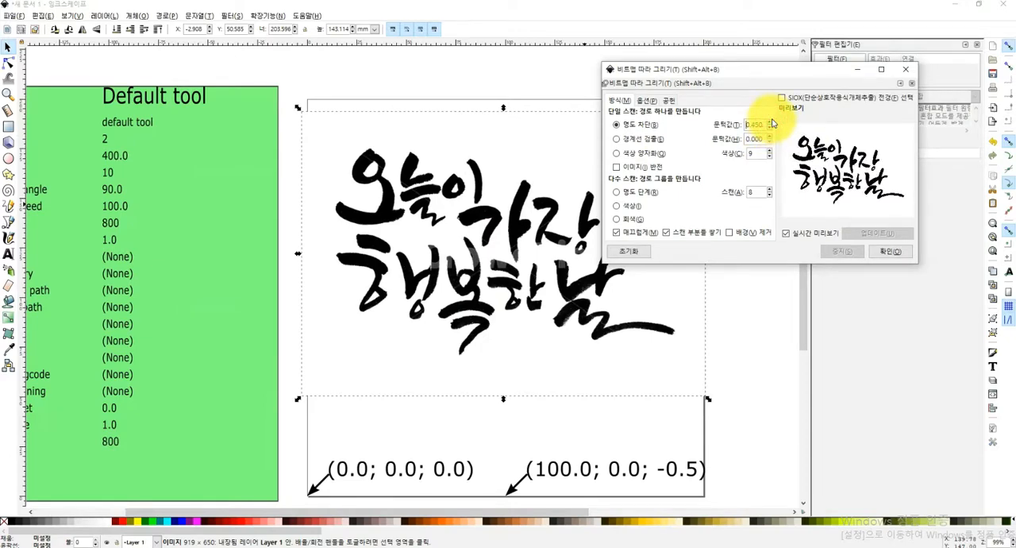
{"action": "left_click", "coordinate": [771, 120]}
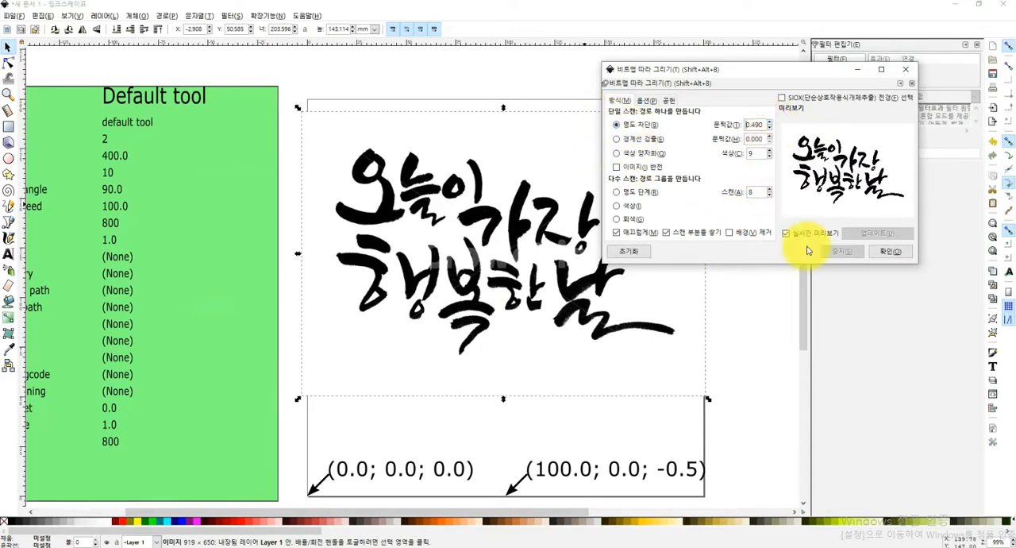
{"action": "left_click", "coordinate": [893, 256]}
{"action": "left_click", "coordinate": [768, 341]}
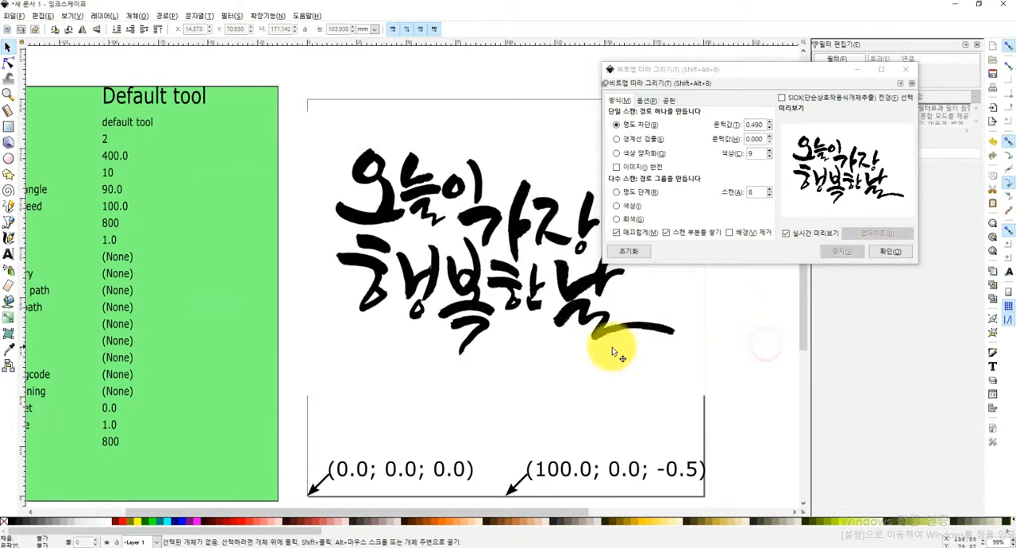
{"action": "left_click", "coordinate": [906, 69]}
Delete the original calligraphy bitmap, keeping only the traced lettering
{"action": "left_click", "coordinate": [674, 332]}
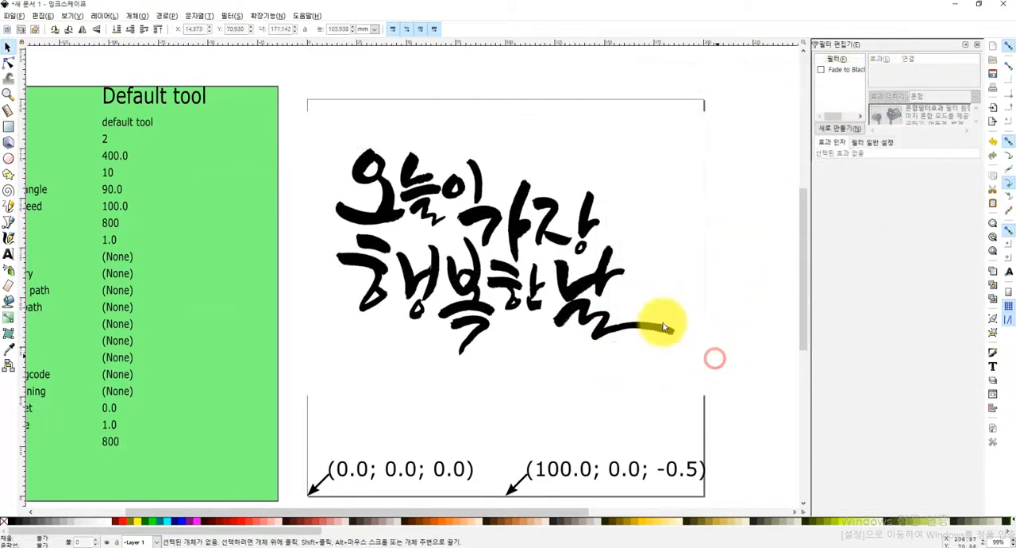
{"action": "left_click_drag", "start_coordinate": [585, 293], "coordinate": [460, 286]}
{"action": "left_click", "coordinate": [599, 279]}
{"action": "key", "text": "Delete"}
Move the traced lettering up the page, enlarge it to about 181.0 by 111.7 mm, and convert it with Object to Path
{"action": "left_click", "coordinate": [342, 280]}
{"action": "left_click_drag", "start_coordinate": [383, 312], "coordinate": [506, 295]}
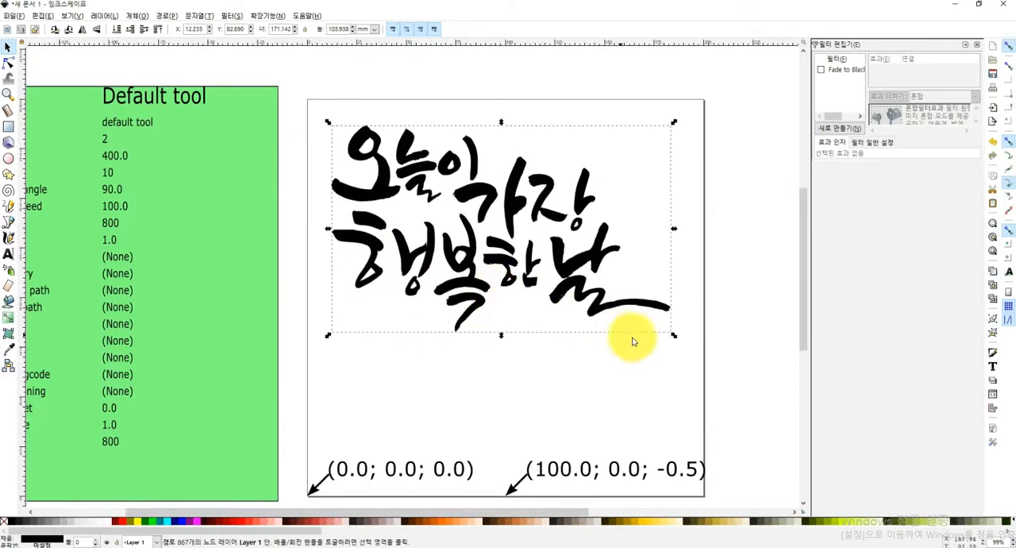
{"action": "left_click_drag", "start_coordinate": [674, 337], "coordinate": [693, 353]}
{"action": "left_click_drag", "start_coordinate": [588, 304], "coordinate": [574, 299]}
{"action": "left_click", "coordinate": [166, 15]}
{"action": "left_click", "coordinate": [179, 23]}
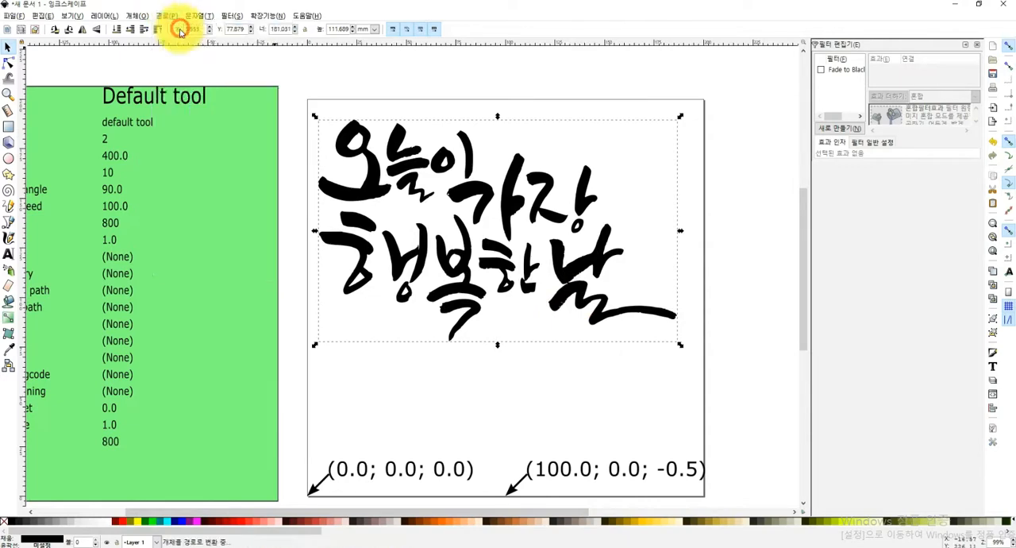
Generate G-code from the lettering outline with Gcodetools Path to Gcode, using the file name 20210404-cal.ngc on drive E
{"action": "left_click", "coordinate": [268, 15]}
{"action": "mouse_move", "coordinate": [279, 56]}
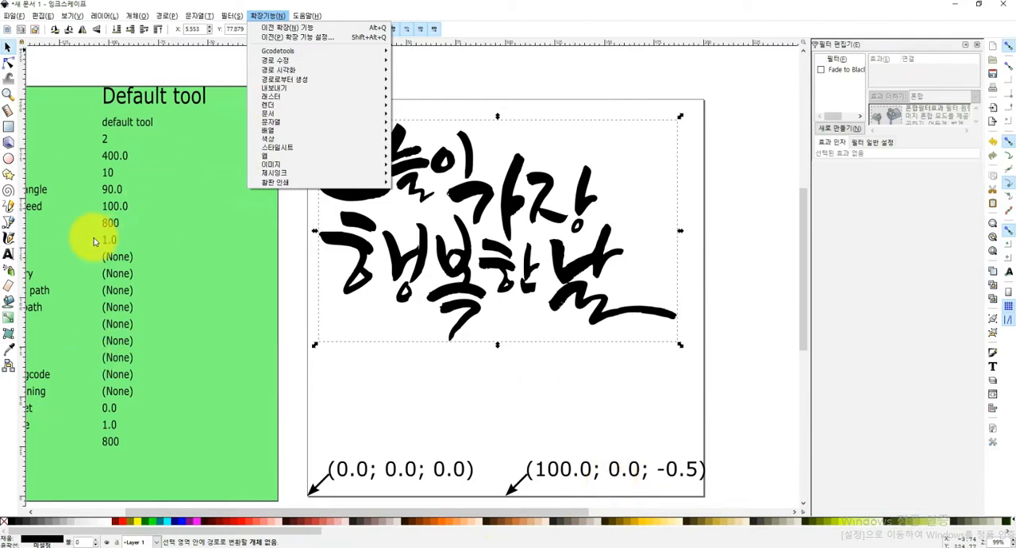
{"action": "left_click", "coordinate": [302, 51]}
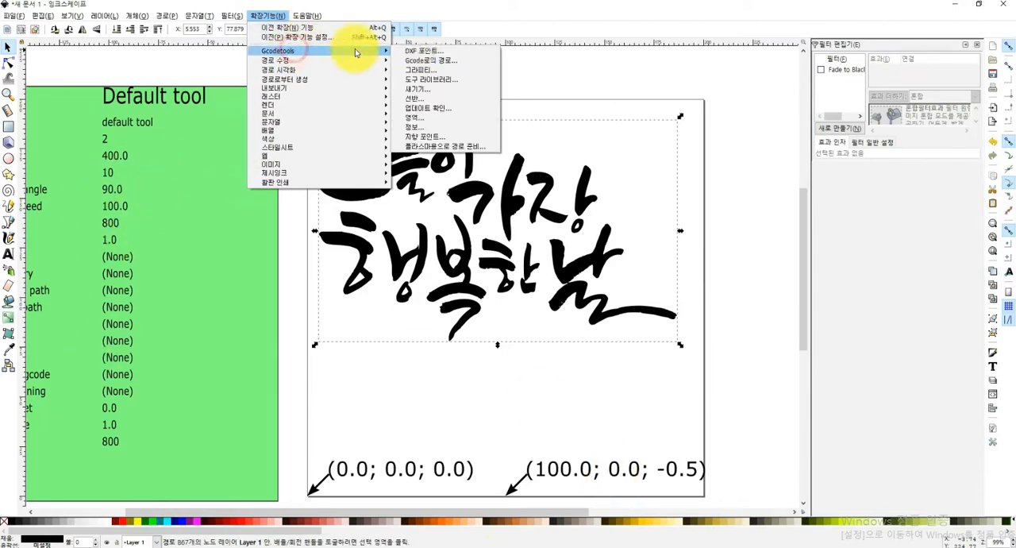
{"action": "left_click", "coordinate": [440, 62]}
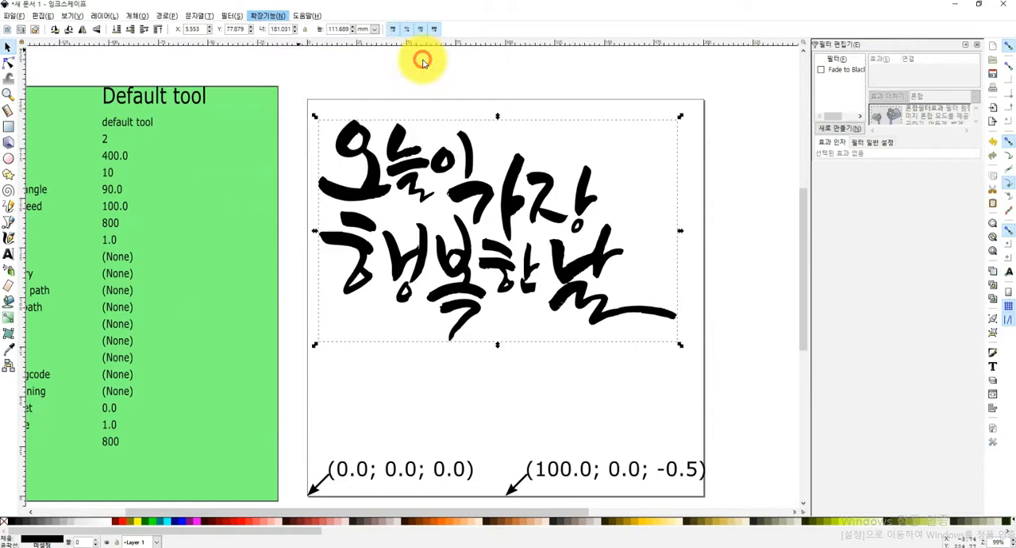
{"action": "left_click_drag", "start_coordinate": [449, 186], "coordinate": [222, 177]}
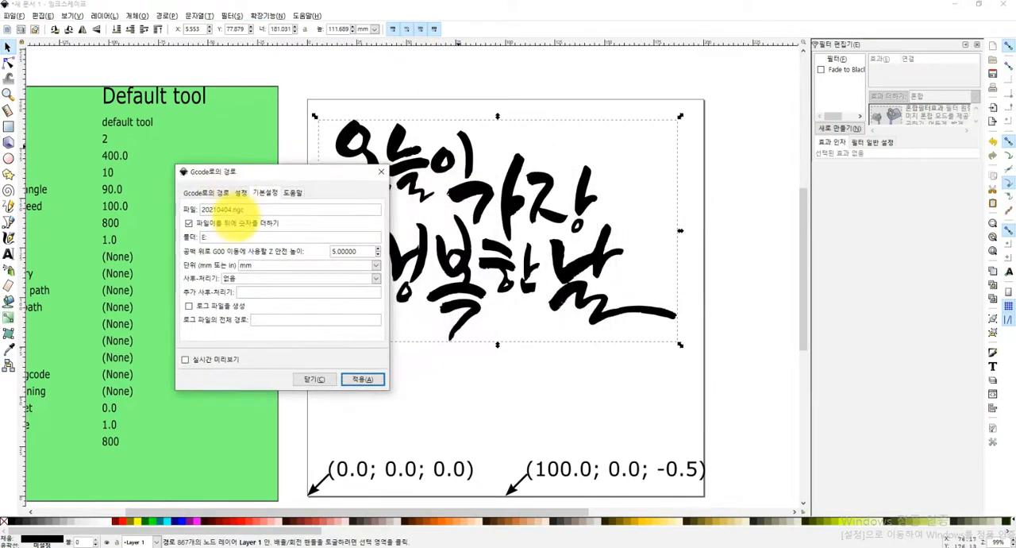
{"action": "left_click", "coordinate": [231, 209]}
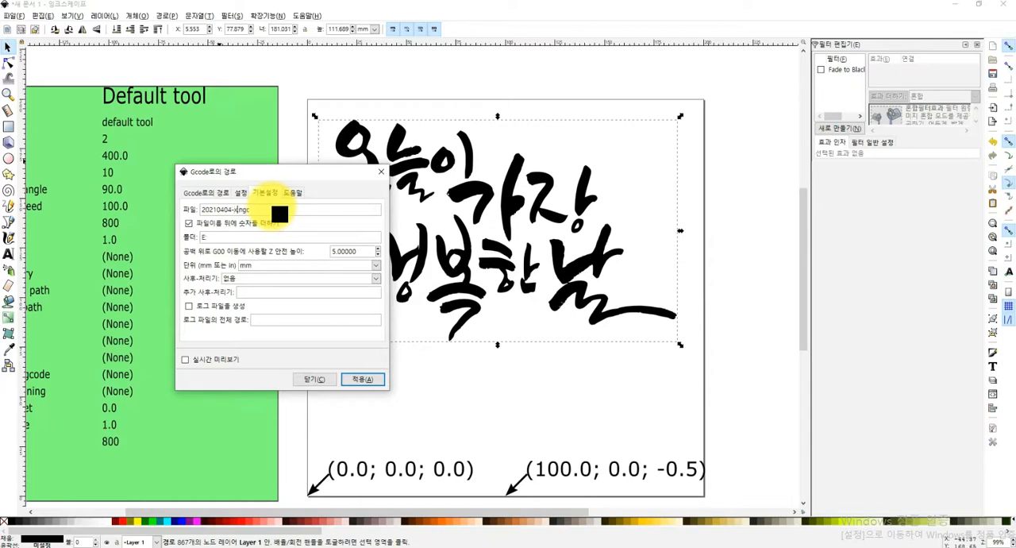
{"action": "right_click", "coordinate": [215, 213]}
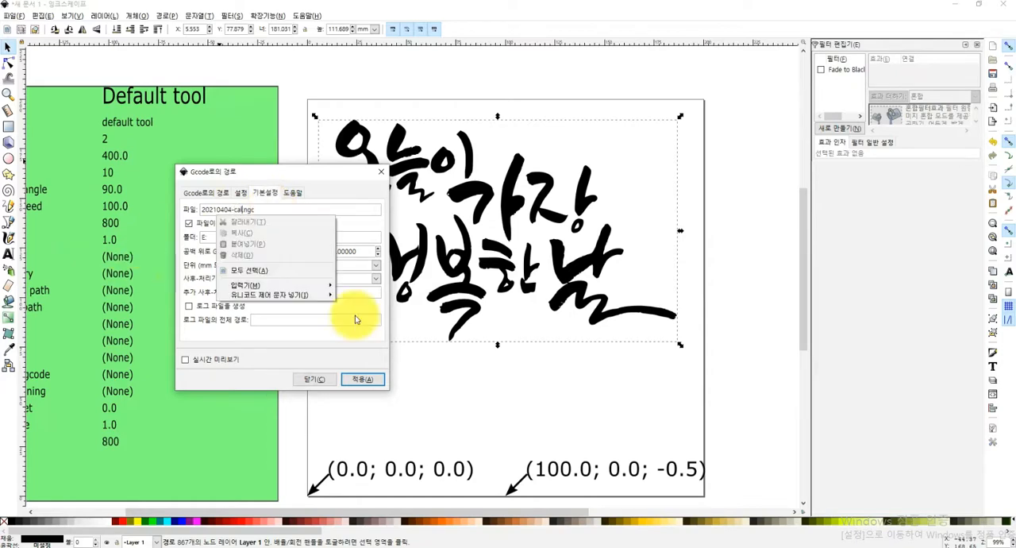
{"action": "left_click", "coordinate": [295, 361]}
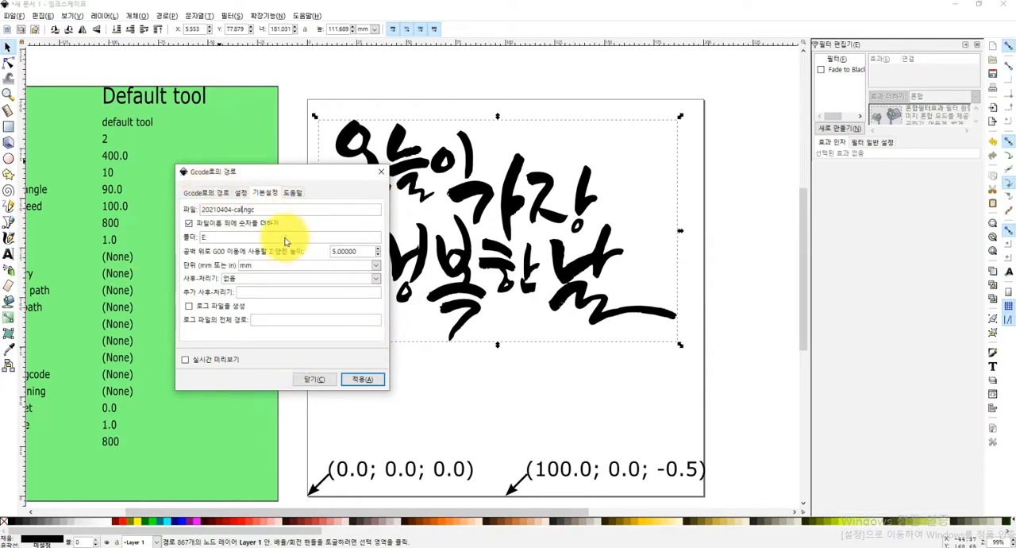
{"action": "left_click", "coordinate": [198, 192]}
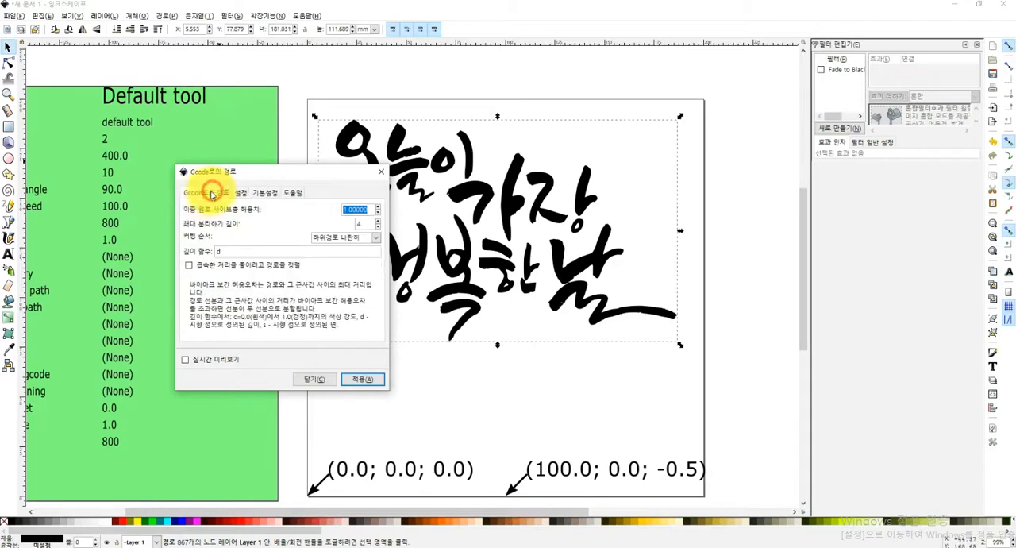
{"action": "left_click", "coordinate": [365, 381]}
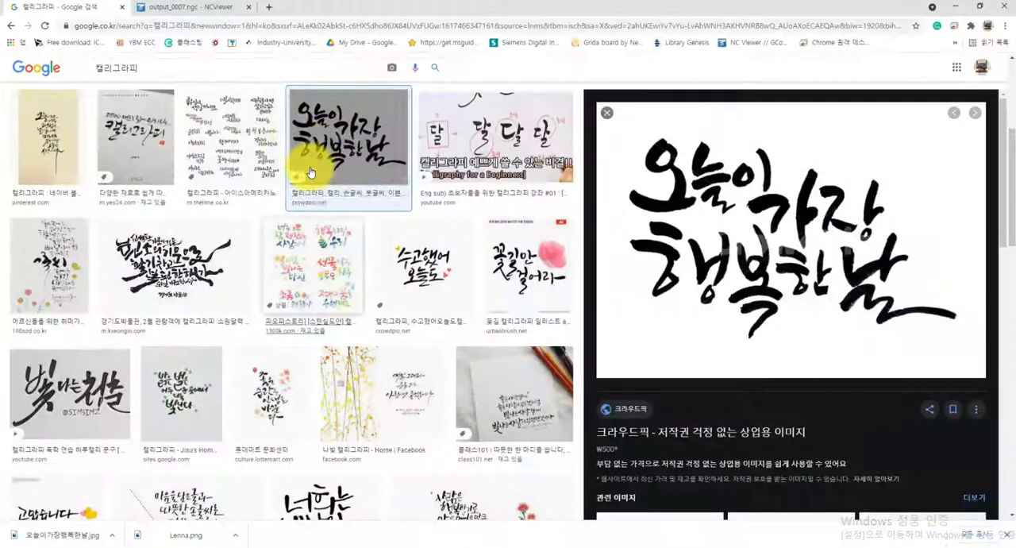
Switch to NC Viewer in the browser and load 20210404-cal_0001.ngc from drive E into a new file
{"action": "left_click", "coordinate": [141, 10]}
{"action": "left_click", "coordinate": [63, 83]}
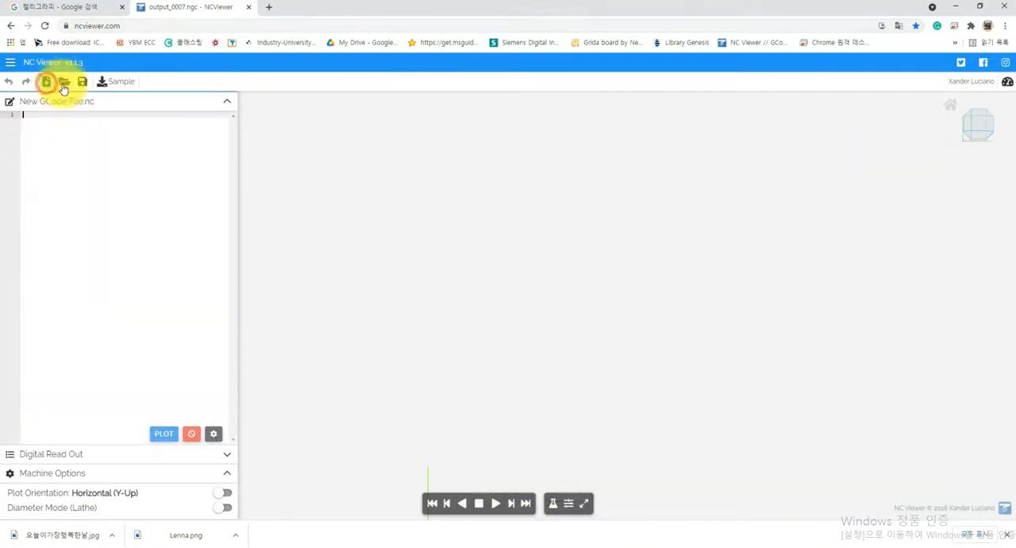
{"action": "left_click", "coordinate": [138, 76]}
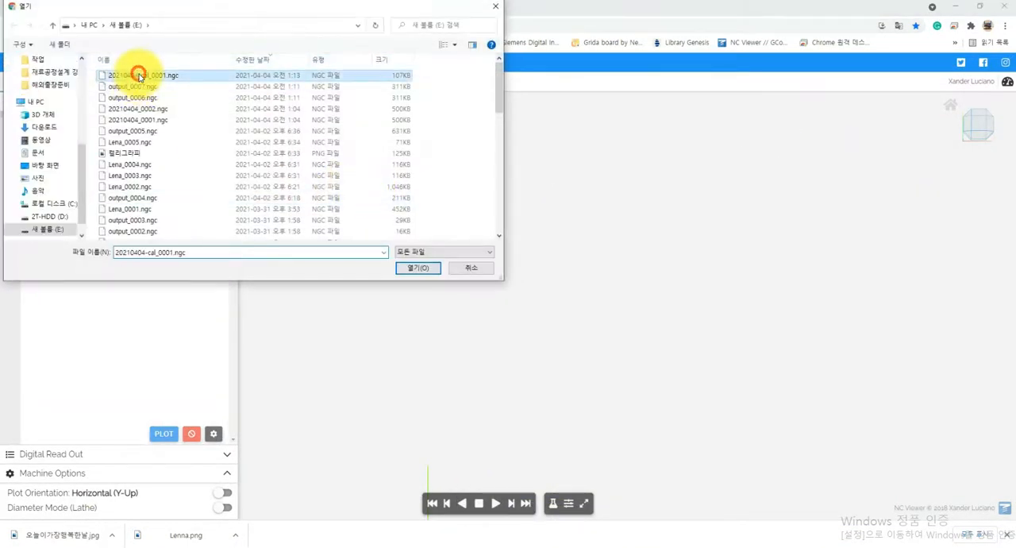
{"action": "left_click", "coordinate": [139, 76]}
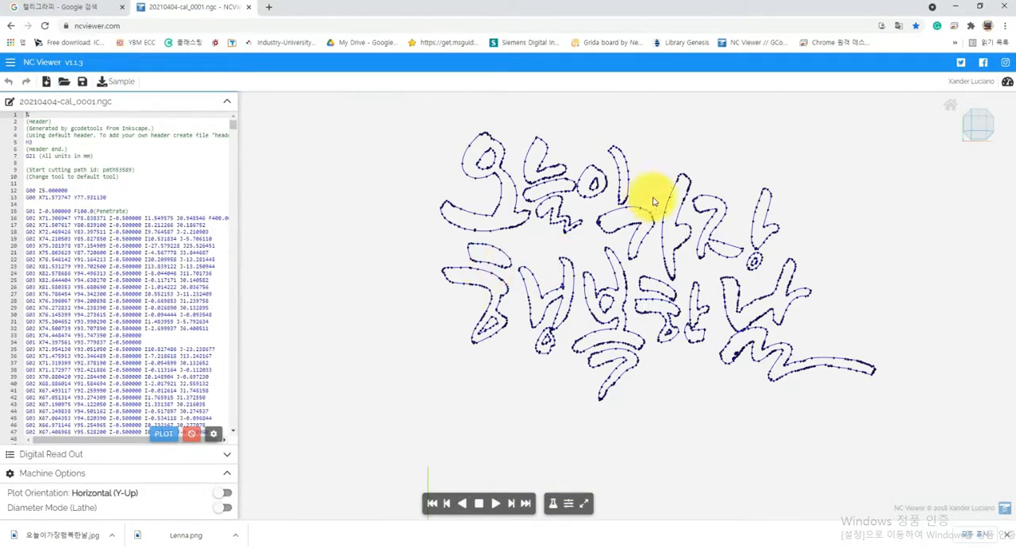
Play the toolpath simulation of the lettering outline for a while, then pause it
{"action": "scroll", "coordinate": [782, 193], "scroll_direction": "up", "scroll_amount": 2}
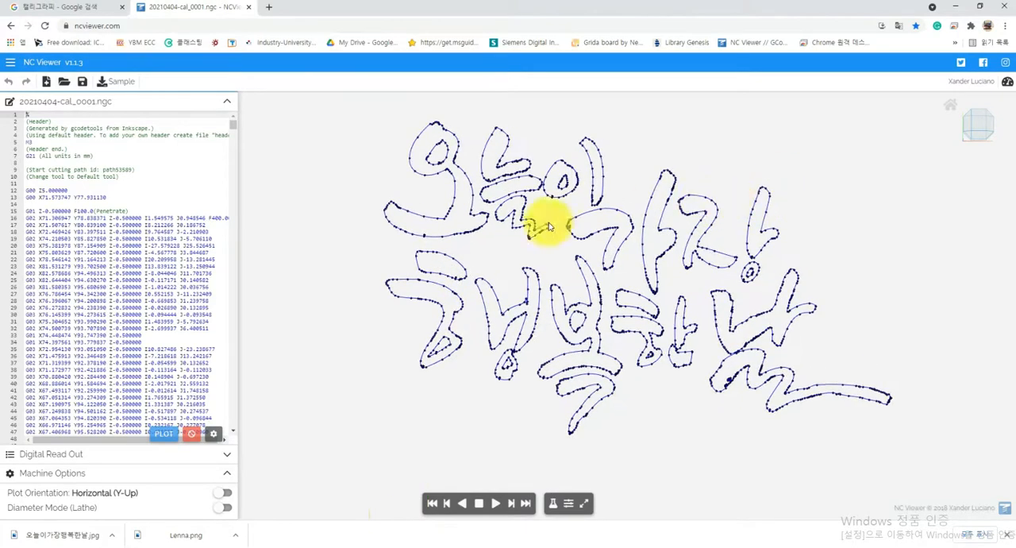
{"action": "left_click", "coordinate": [493, 504]}
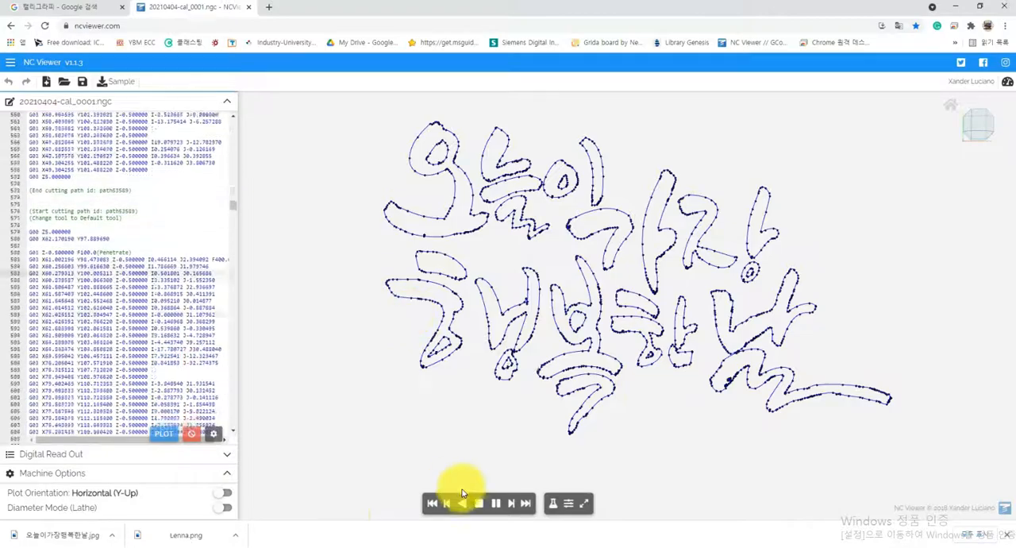
{"action": "left_click", "coordinate": [494, 504]}
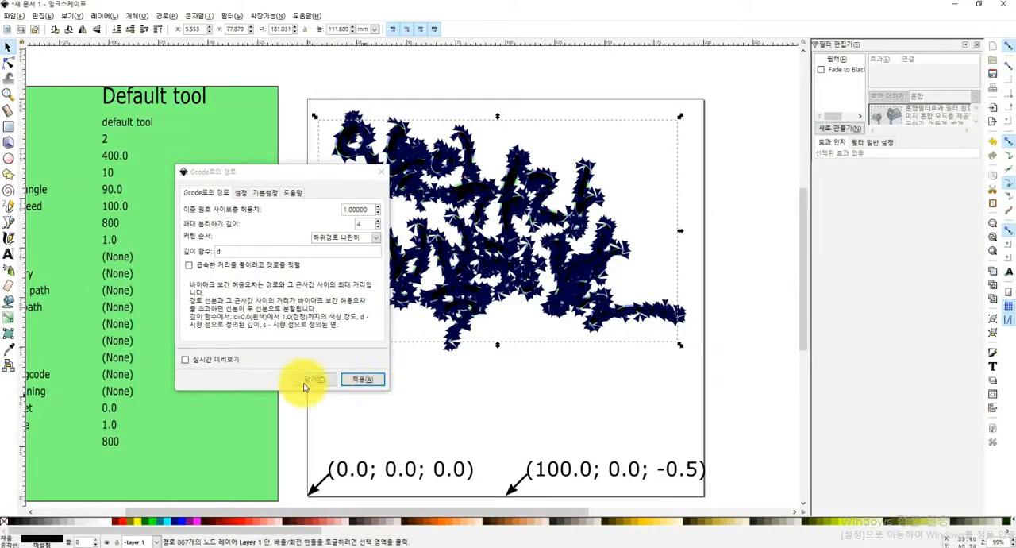
Return to Inkscape, close the Path to Gcode settings, and undo the generated outline toolpath
{"action": "left_click", "coordinate": [308, 381]}
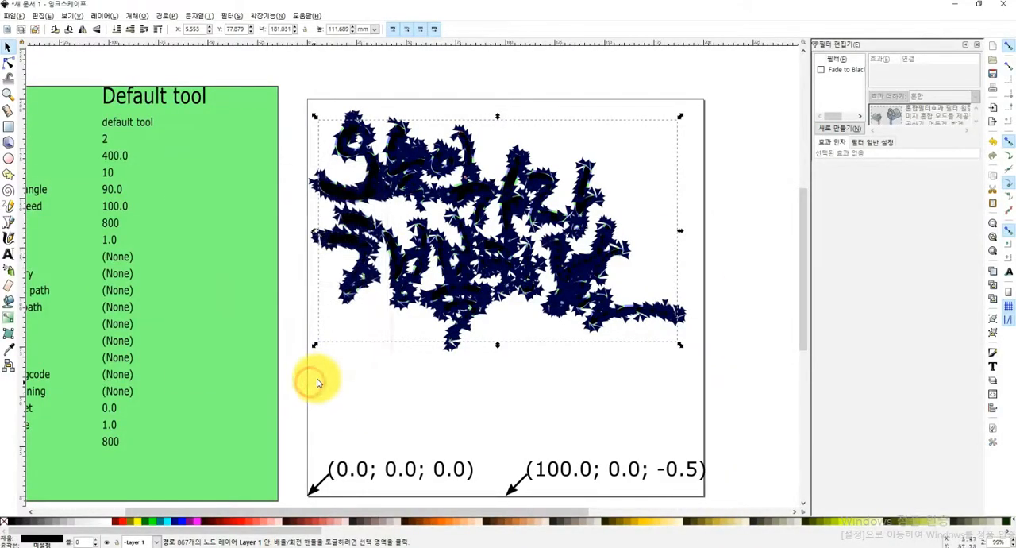
{"action": "left_click", "coordinate": [437, 367]}
{"action": "key", "text": "ctrl+z"}
{"action": "left_click", "coordinate": [740, 340]}
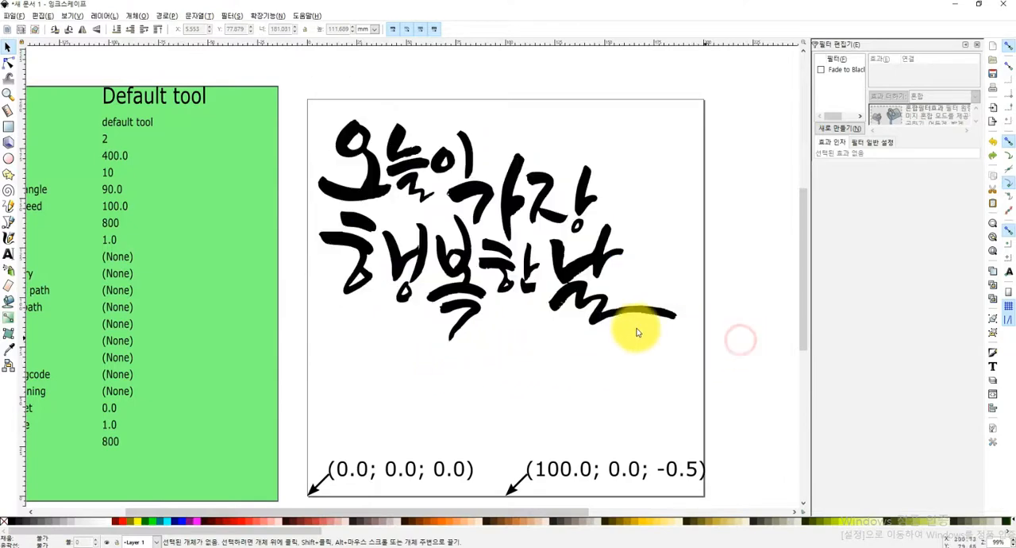
Open the Gcodetools area settings for the lettering and preview a 90° zigzag fill with area width 1.0 and tool overlap 0.5
{"action": "left_click", "coordinate": [606, 318]}
{"action": "left_click", "coordinate": [232, 16]}
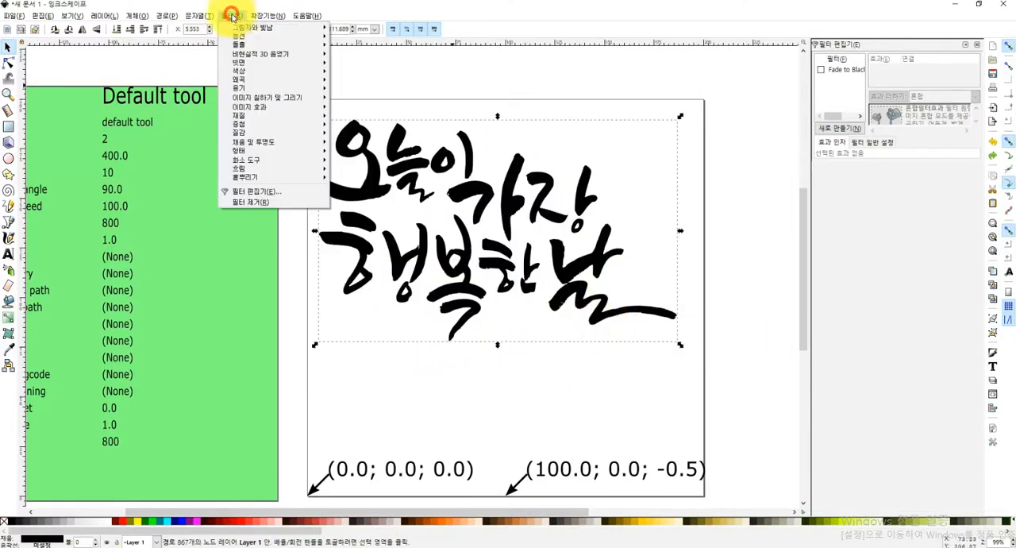
{"action": "mouse_move", "coordinate": [270, 16]}
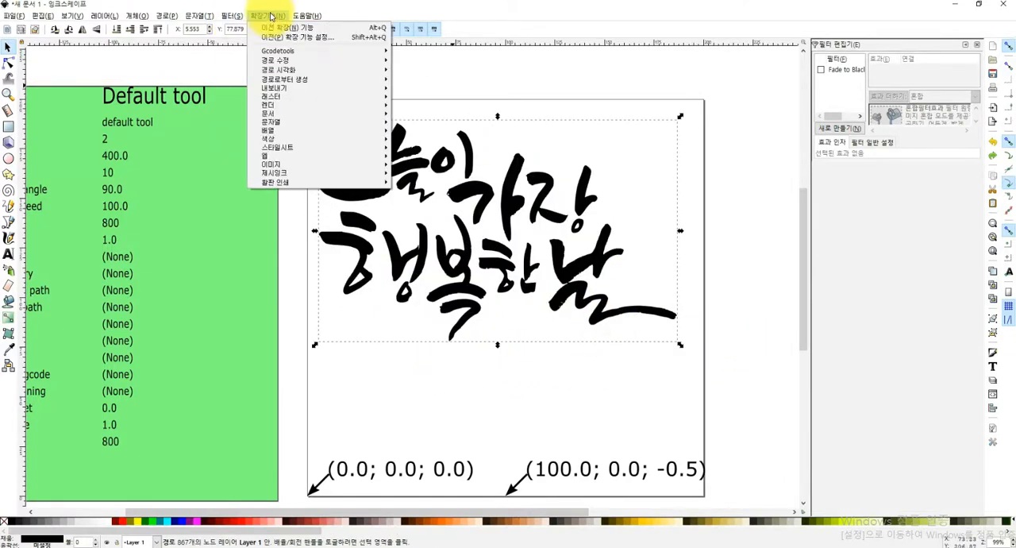
{"action": "mouse_move", "coordinate": [277, 51]}
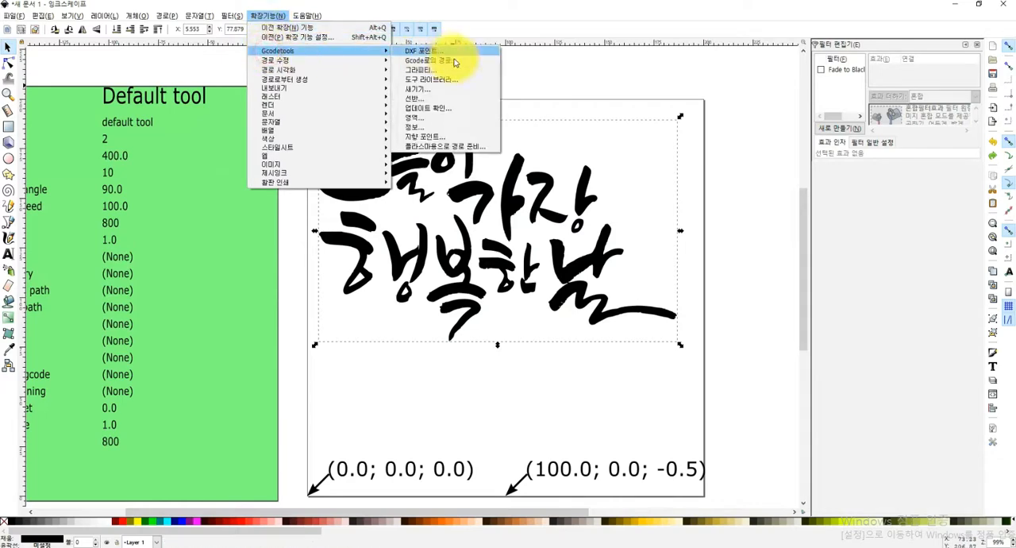
{"action": "left_click", "coordinate": [423, 117]}
{"action": "left_click", "coordinate": [419, 203]}
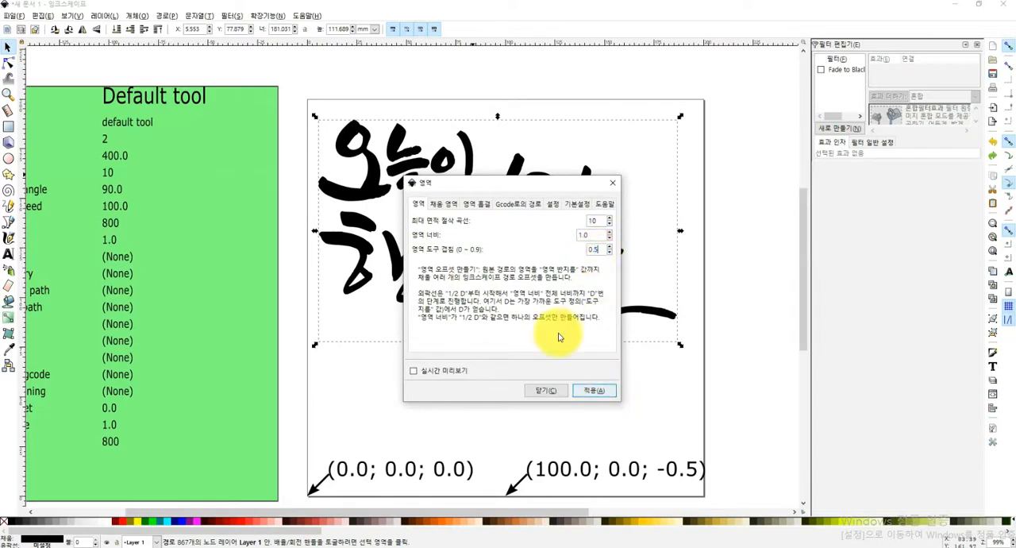
{"action": "left_click", "coordinate": [443, 203]}
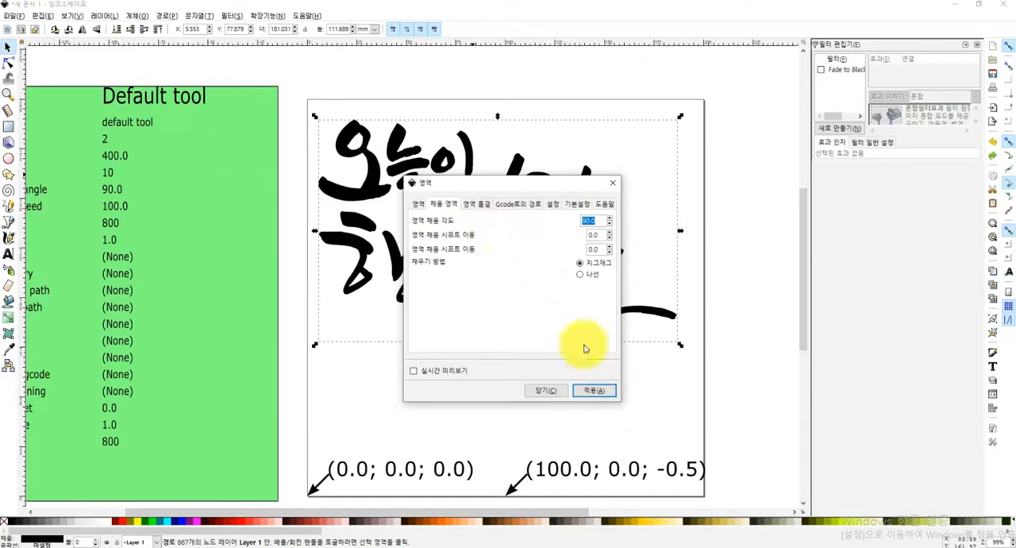
{"action": "left_click_drag", "start_coordinate": [488, 191], "coordinate": [178, 161]}
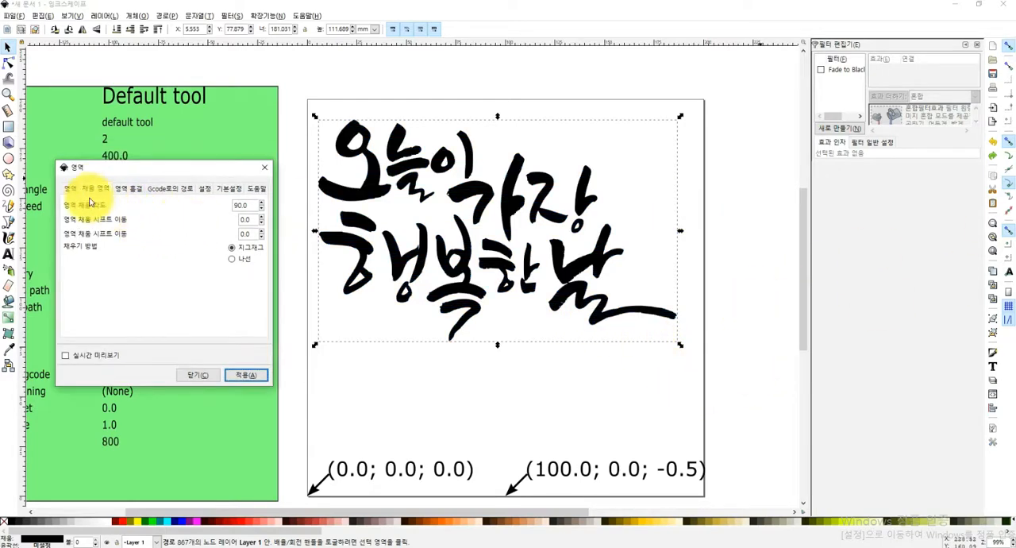
Change the area tool overlap, set the fill angle to 0, and apply the zigzag area fill to the lettering
{"action": "left_click", "coordinate": [70, 189]}
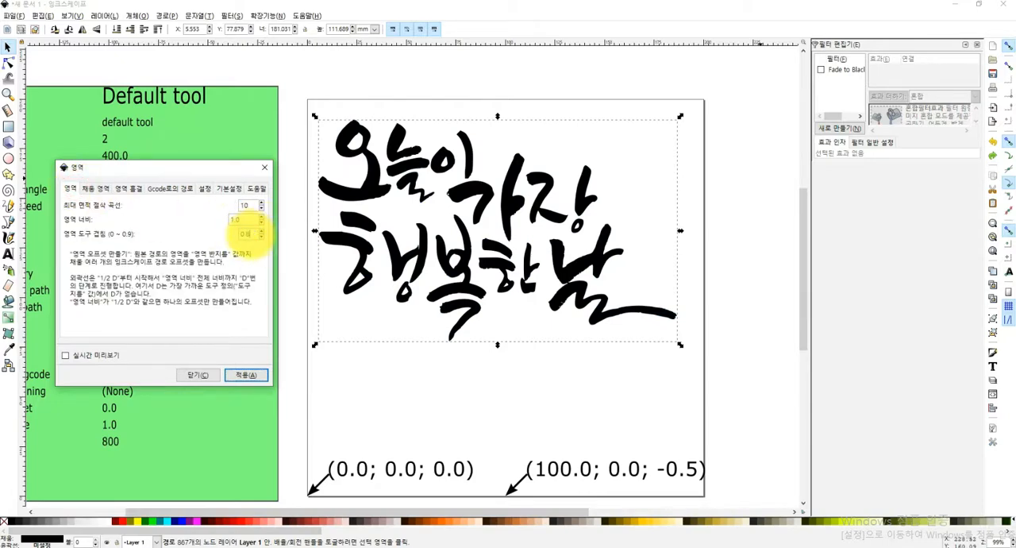
{"action": "left_click", "coordinate": [95, 188]}
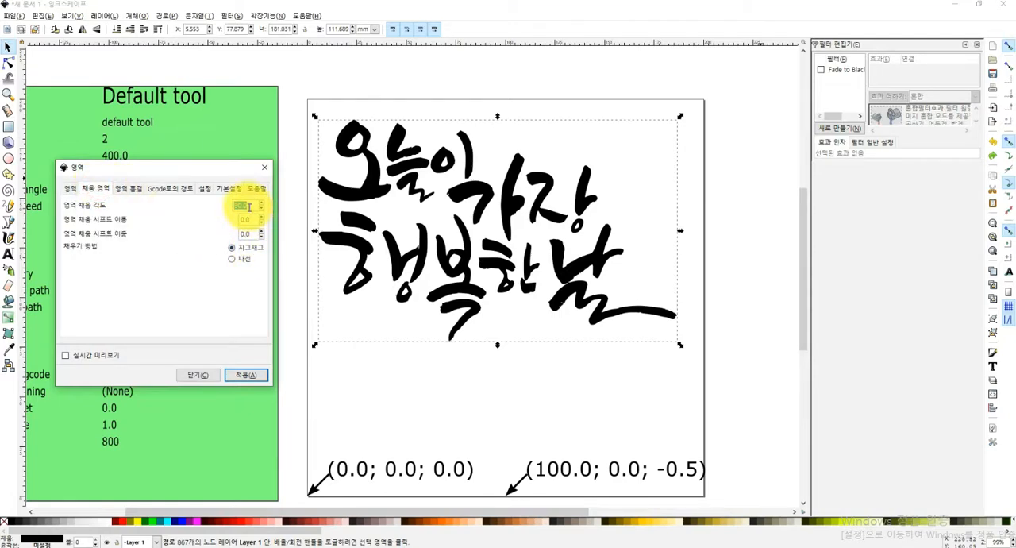
{"action": "type", "text": "0"}
{"action": "left_click", "coordinate": [252, 378]}
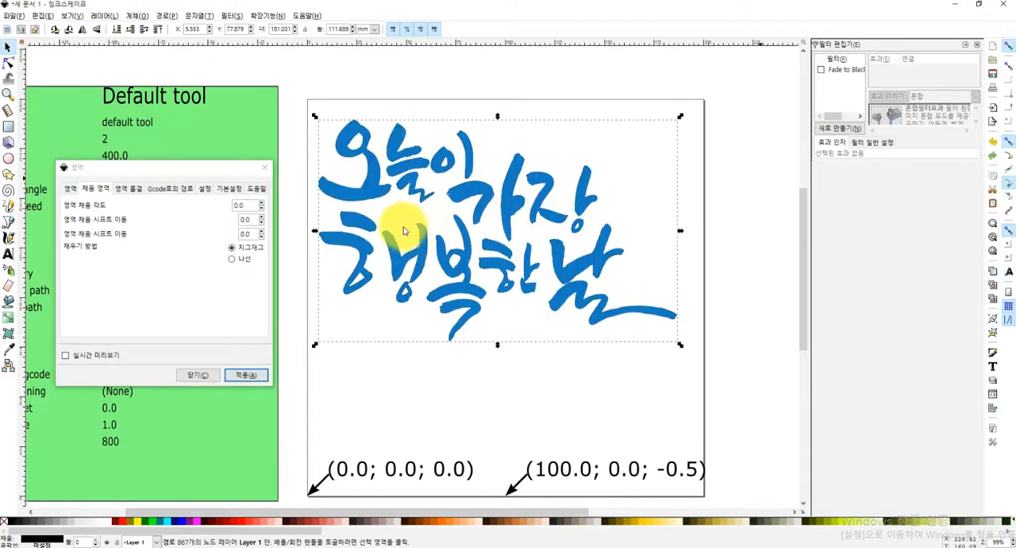
{"action": "scroll", "coordinate": [453, 336], "scroll_direction": "up", "scroll_amount": 3}
{"action": "scroll", "coordinate": [415, 336], "scroll_direction": "down", "scroll_amount": 2}
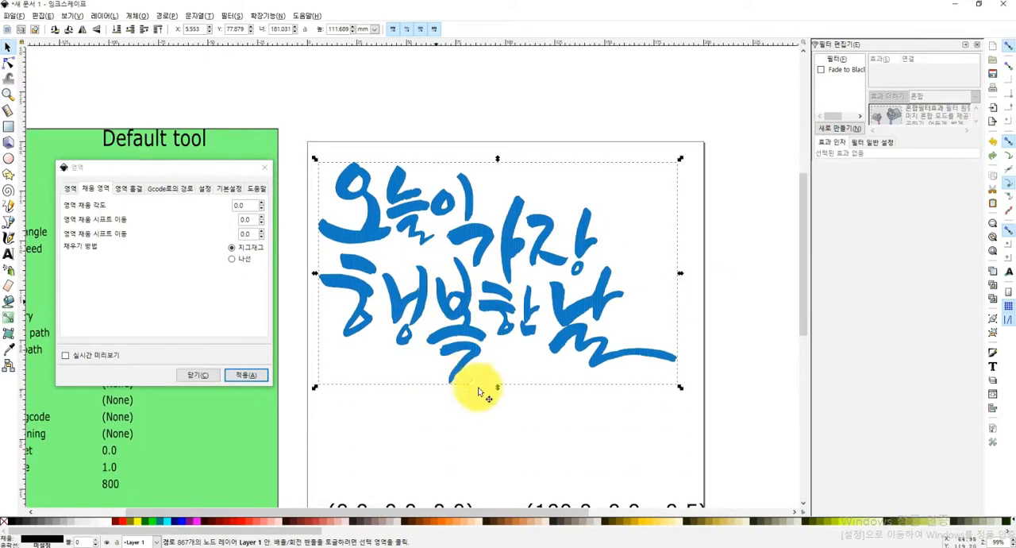
Examine the zigzag fill lines inside several strokes of the lettering up close
{"action": "scroll", "coordinate": [474, 406], "scroll_direction": "up", "scroll_amount": 6}
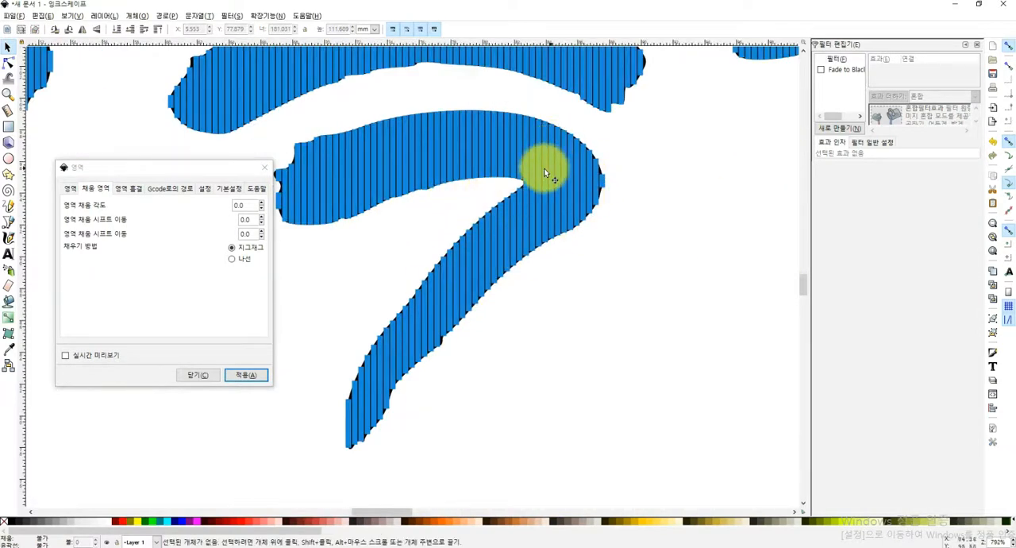
{"action": "scroll", "coordinate": [453, 245], "scroll_direction": "down", "scroll_amount": 1}
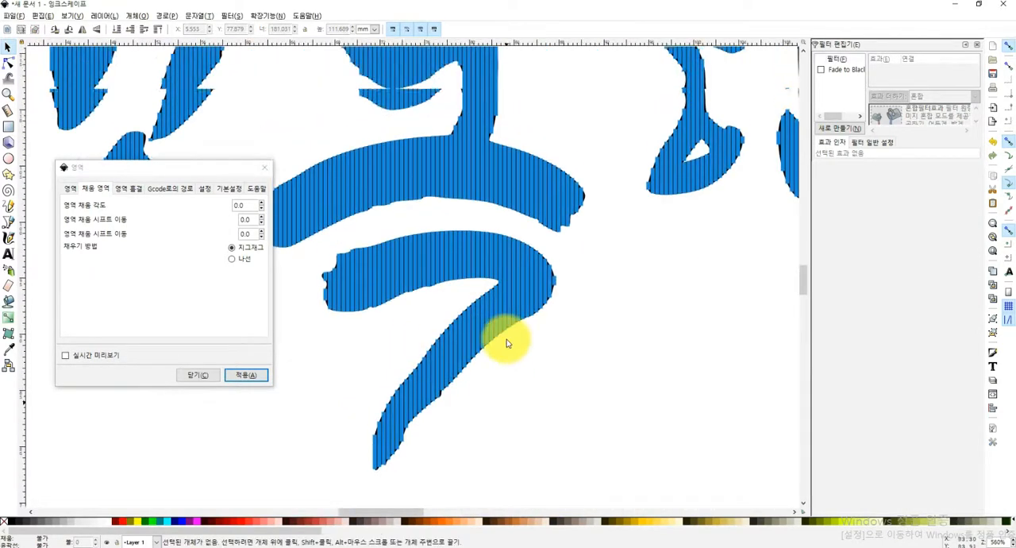
{"action": "scroll", "coordinate": [506, 343], "scroll_direction": "down", "scroll_amount": 2}
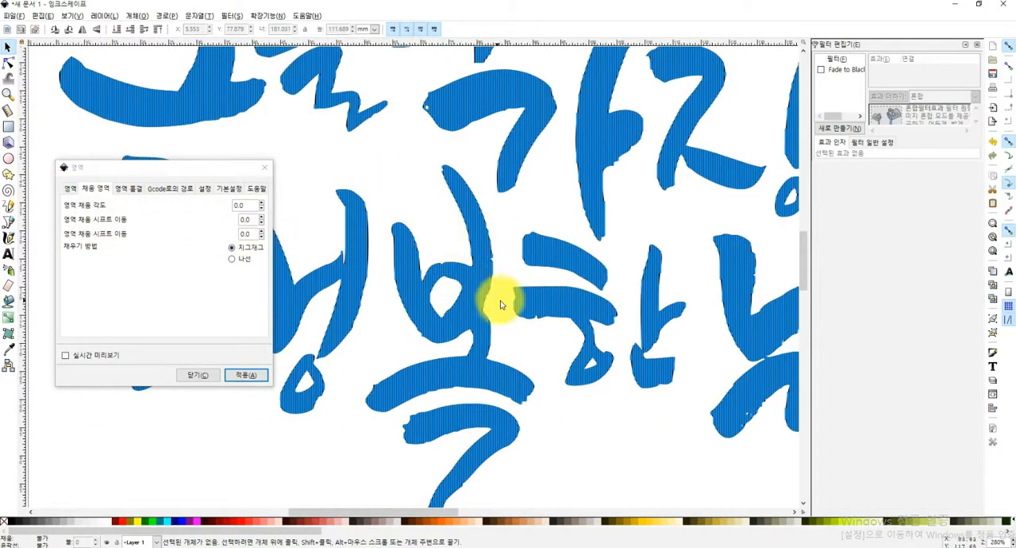
{"action": "scroll", "coordinate": [500, 301], "scroll_direction": "up", "scroll_amount": 5}
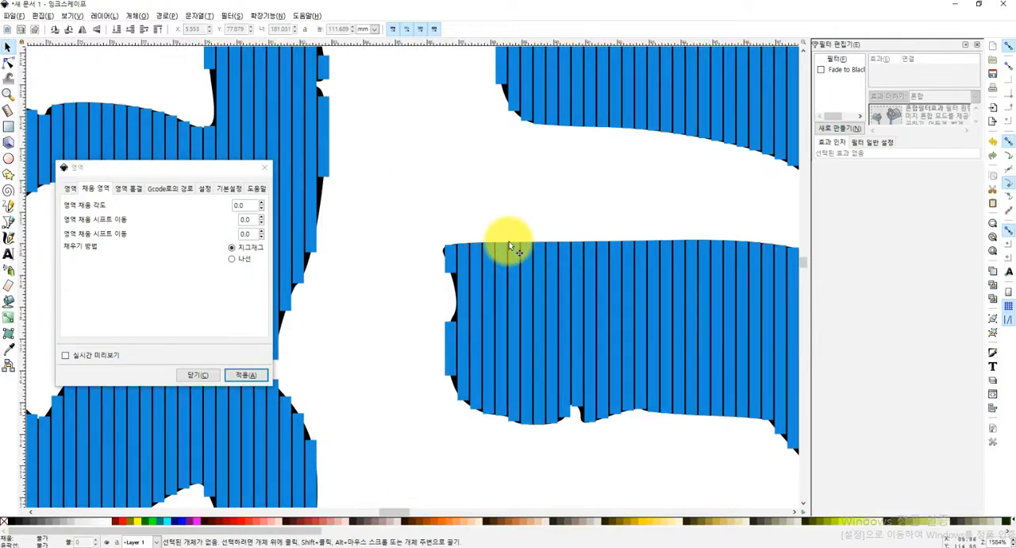
{"action": "scroll", "coordinate": [517, 266], "scroll_direction": "down", "scroll_amount": 8}
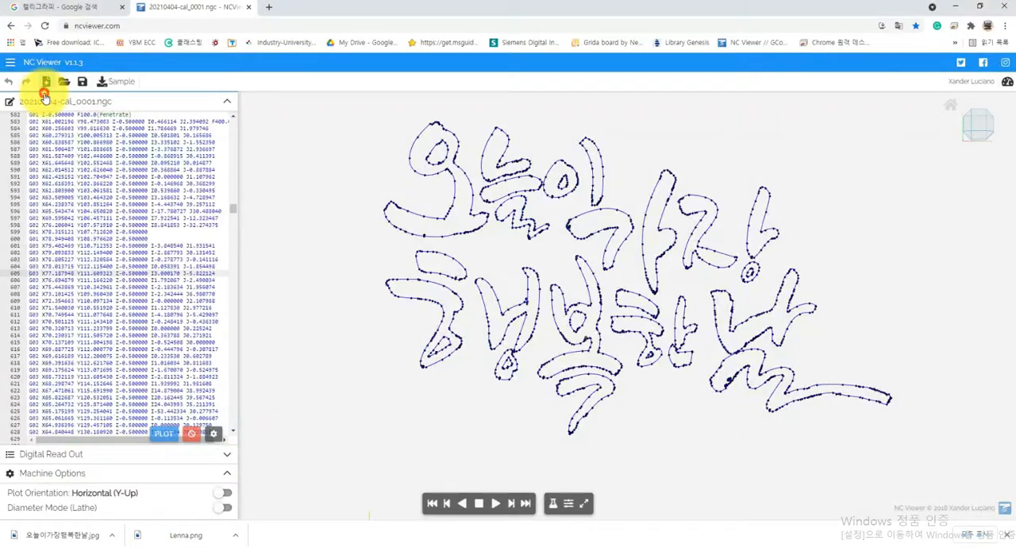
Switch to NC Viewer, bring up the G-code file chooser, select output_0007.ngc without opening it, and return to Inkscape
{"action": "left_click", "coordinate": [45, 82]}
{"action": "left_click", "coordinate": [69, 86]}
{"action": "left_click", "coordinate": [147, 74]}
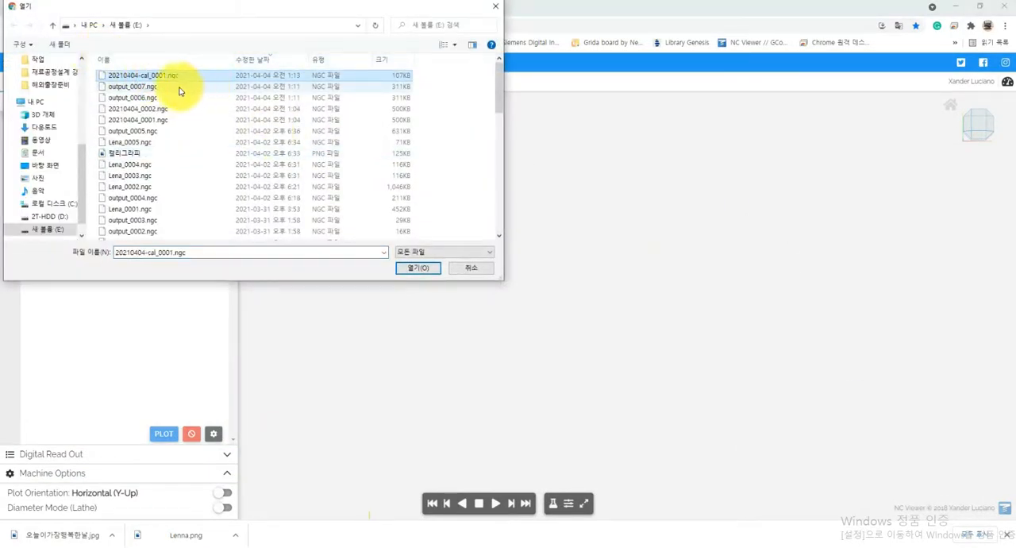
{"action": "left_click", "coordinate": [179, 88]}
{"action": "left_click", "coordinate": [721, 546]}
Move the zigzag fill off the lettering and delete the original traced lettering underneath
{"action": "left_click", "coordinate": [581, 348]}
{"action": "left_click", "coordinate": [498, 312]}
{"action": "left_click_drag", "start_coordinate": [624, 316], "coordinate": [600, 292]}
{"action": "left_click", "coordinate": [635, 332]}
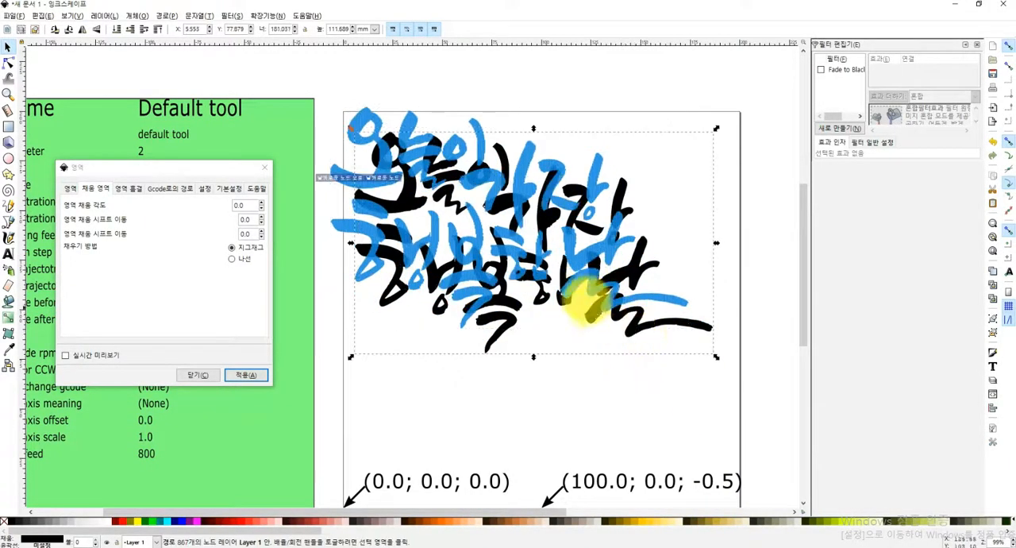
{"action": "key", "text": "Delete"}
Reposition the remaining zigzag fill group on the page and generate its G-code toolpath from the Path to Gcode settings
{"action": "left_click", "coordinate": [526, 265]}
{"action": "left_click_drag", "start_coordinate": [527, 265], "coordinate": [566, 285]}
{"action": "left_click", "coordinate": [170, 188]}
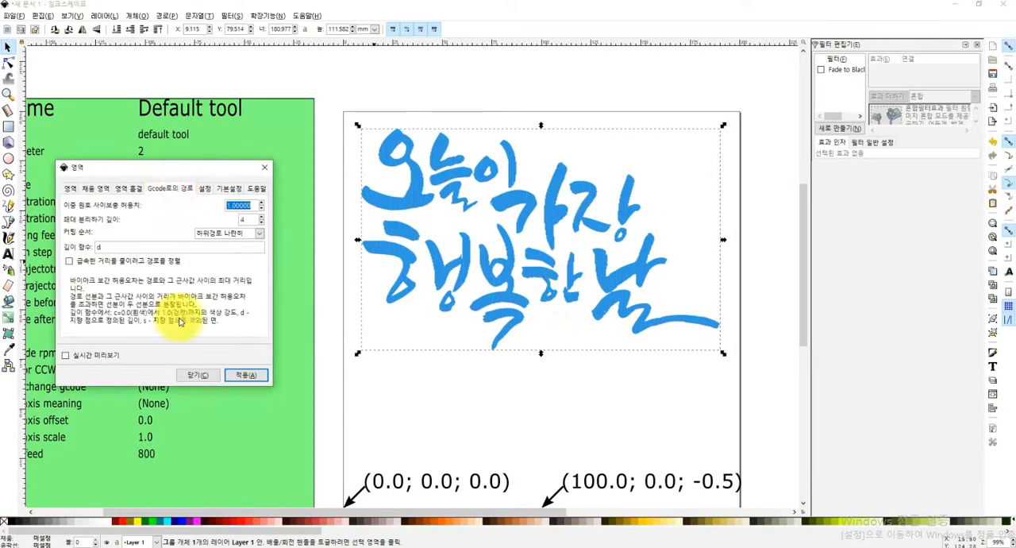
{"action": "left_click", "coordinate": [248, 374]}
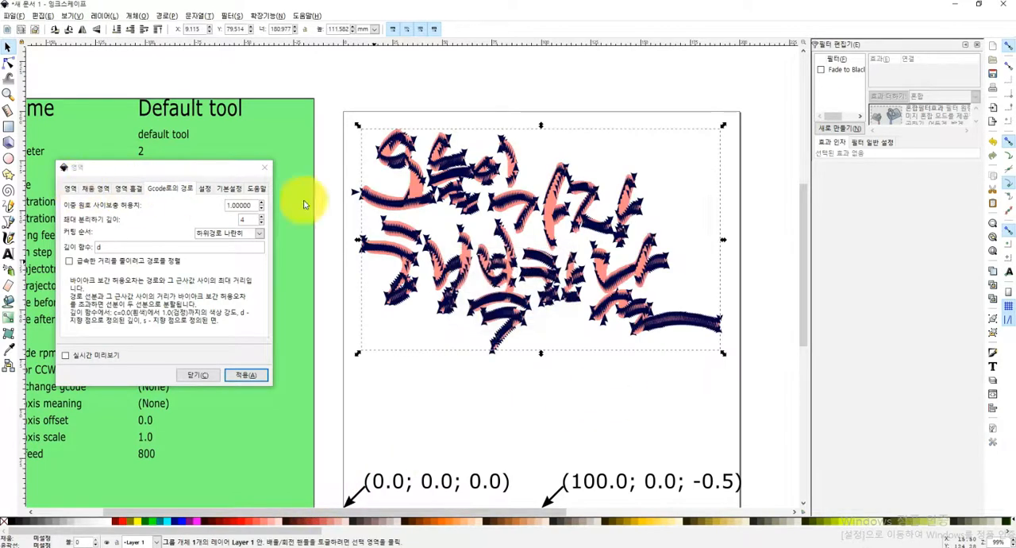
Inspect the generated fill toolpath, then switch to NC Viewer and open output_0008.ngc
{"action": "scroll", "coordinate": [540, 338], "scroll_direction": "up", "scroll_amount": 3}
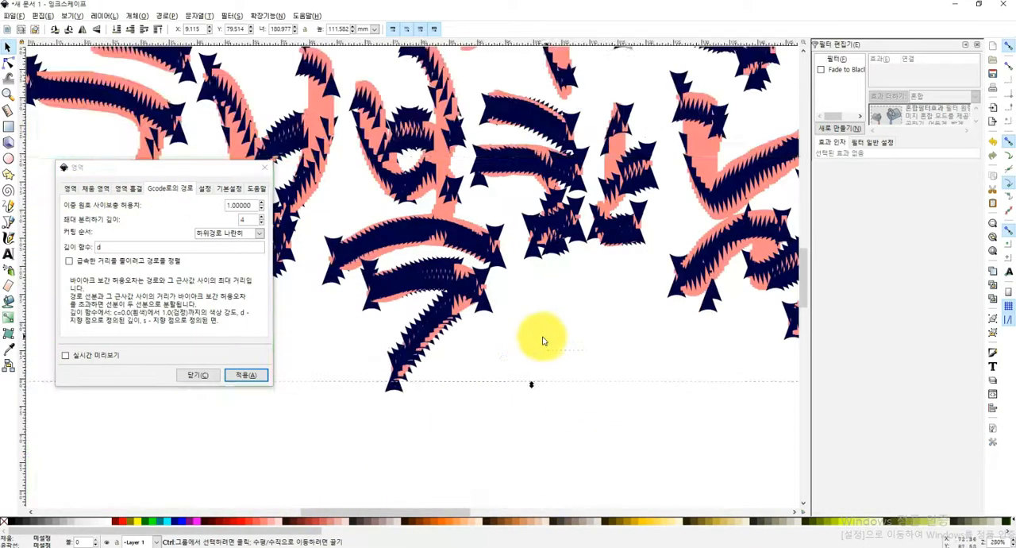
{"action": "scroll", "coordinate": [465, 288], "scroll_direction": "up", "scroll_amount": 4}
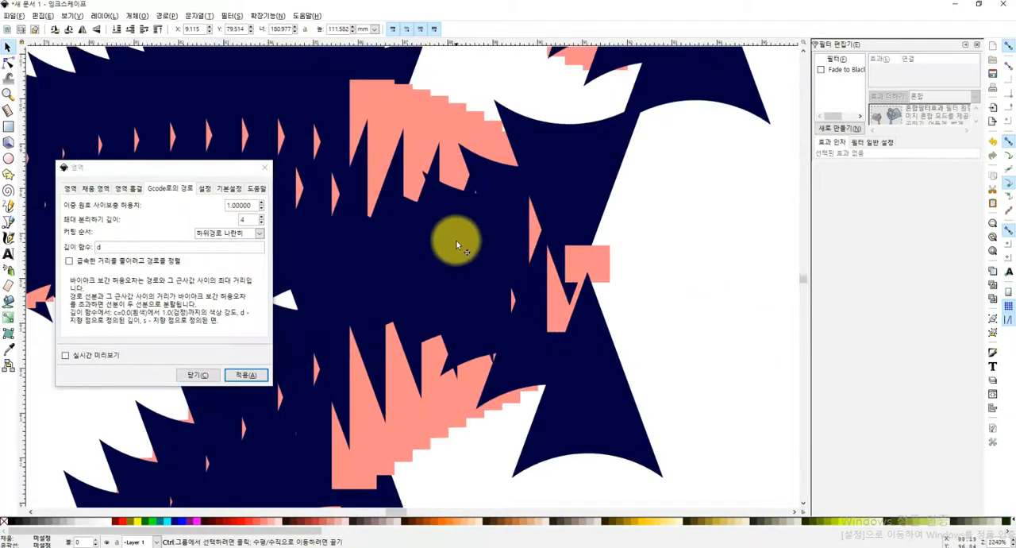
{"action": "scroll", "coordinate": [448, 270], "scroll_direction": "down", "scroll_amount": 5}
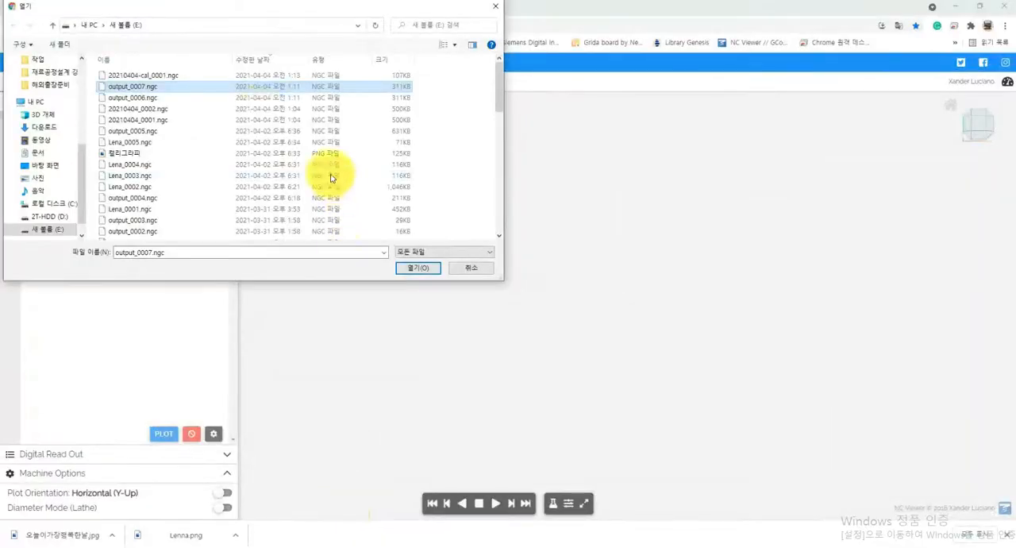
{"action": "left_click", "coordinate": [159, 75]}
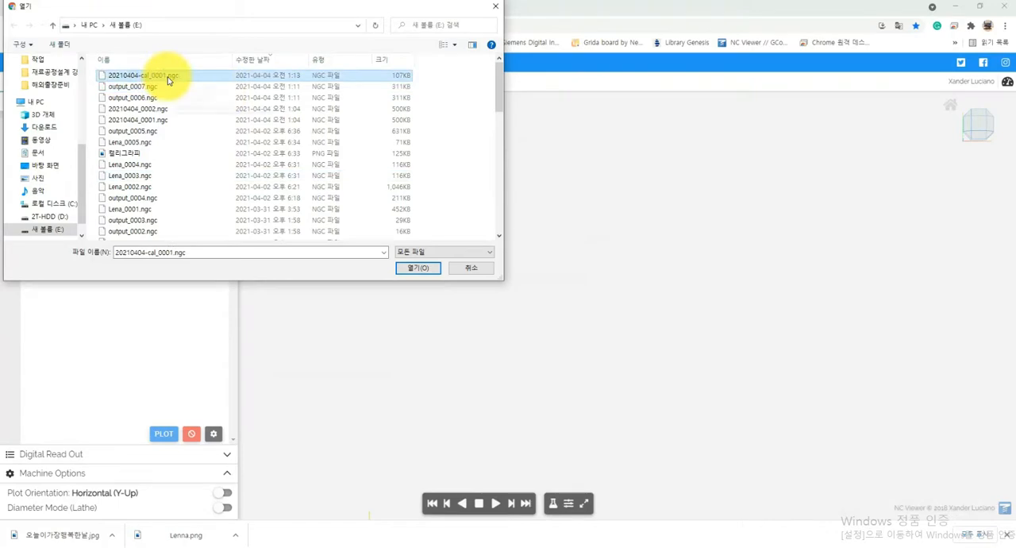
{"action": "double_click", "coordinate": [397, 74]}
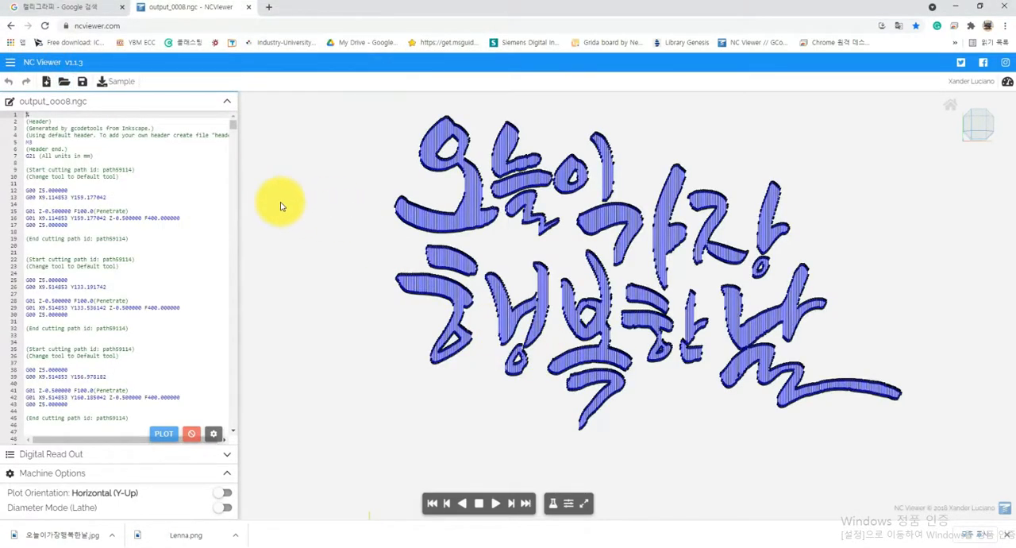
Play the simulation of the filled lettering toolpath and inspect its hatch lines up close
{"action": "left_click", "coordinate": [497, 503]}
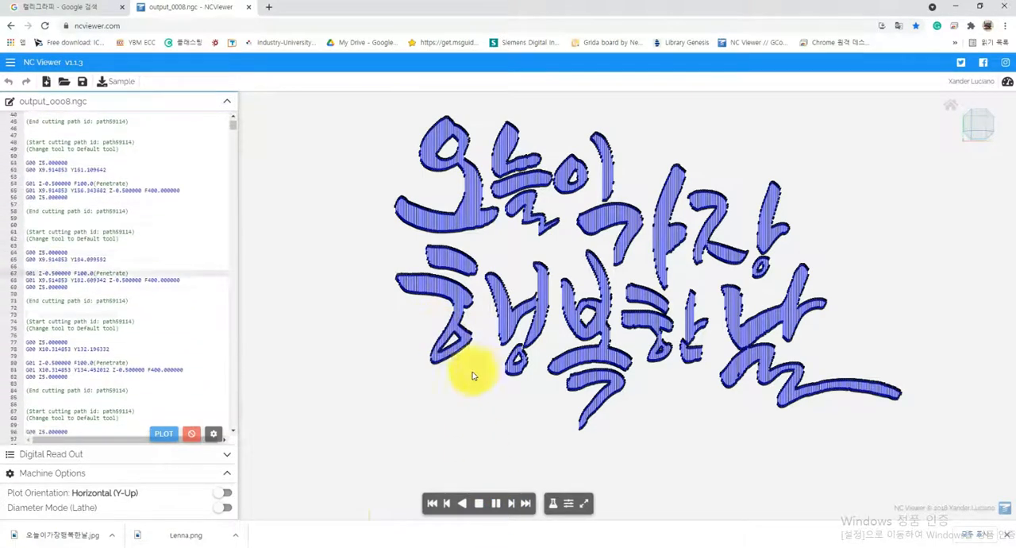
{"action": "scroll", "coordinate": [393, 282], "scroll_direction": "up", "scroll_amount": 5}
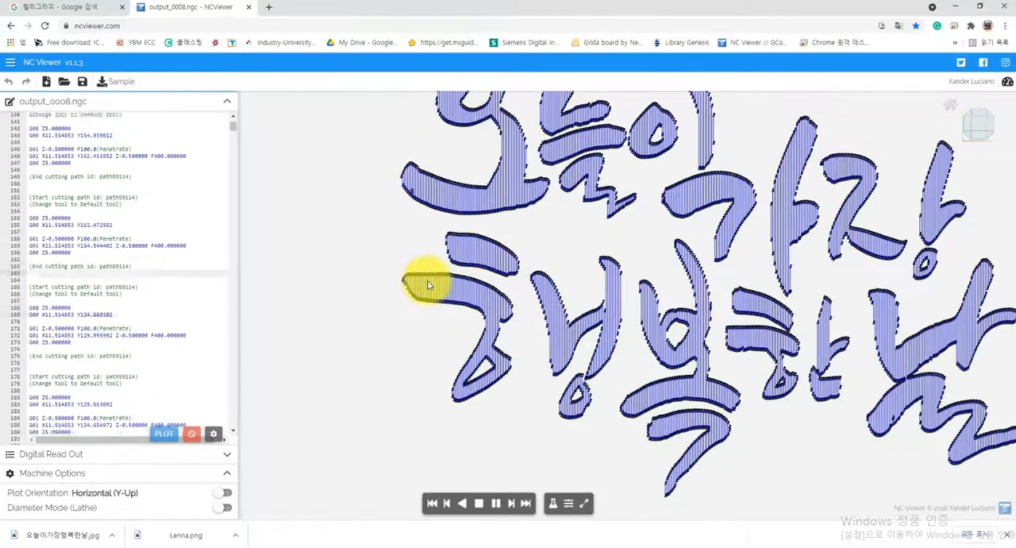
{"action": "scroll", "coordinate": [459, 298], "scroll_direction": "down", "scroll_amount": 2}
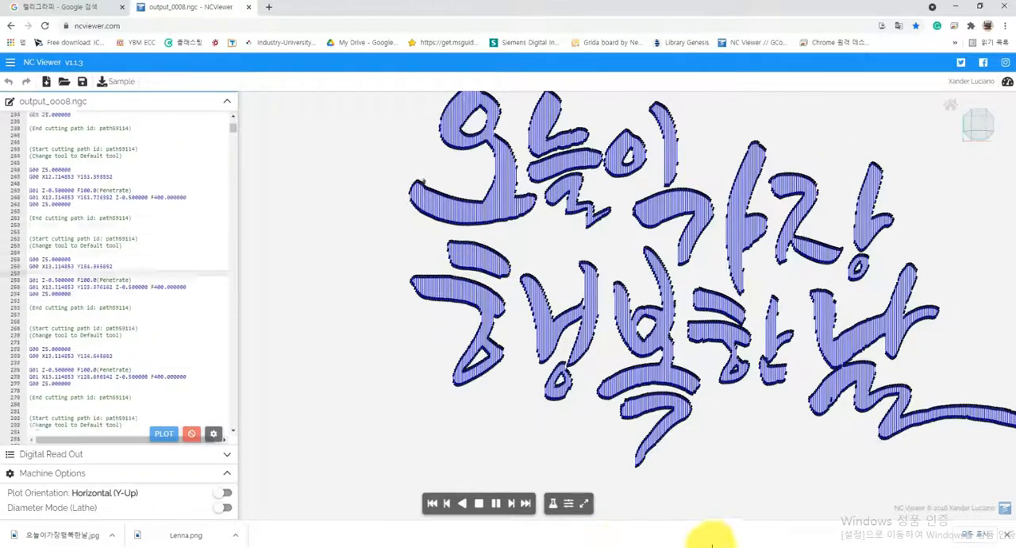
{"action": "scroll", "coordinate": [466, 362], "scroll_direction": "down", "scroll_amount": 1}
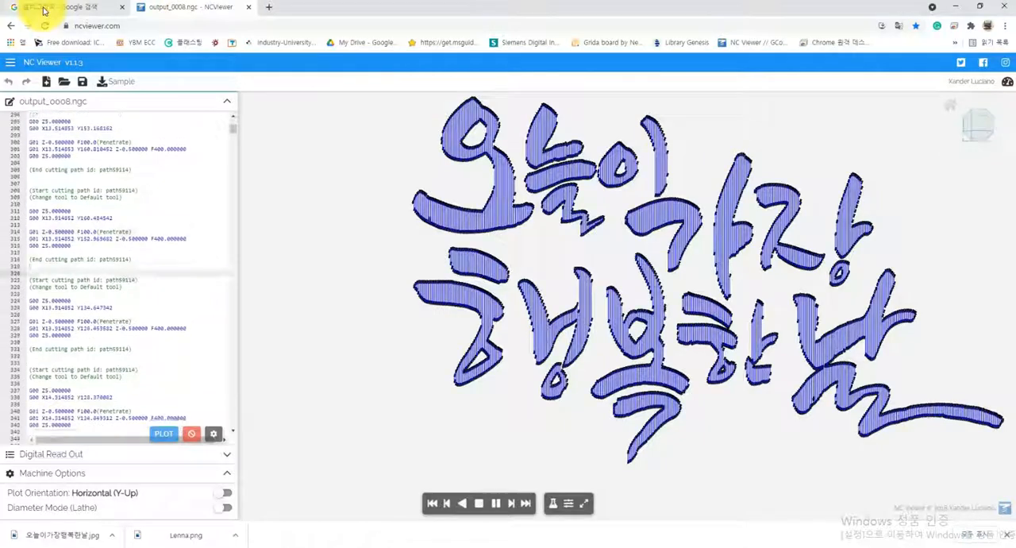
Compare the source calligraphy image with the plotted fill, then return to Inkscape and move the area settings clear of the toolpath
{"action": "left_click", "coordinate": [44, 11]}
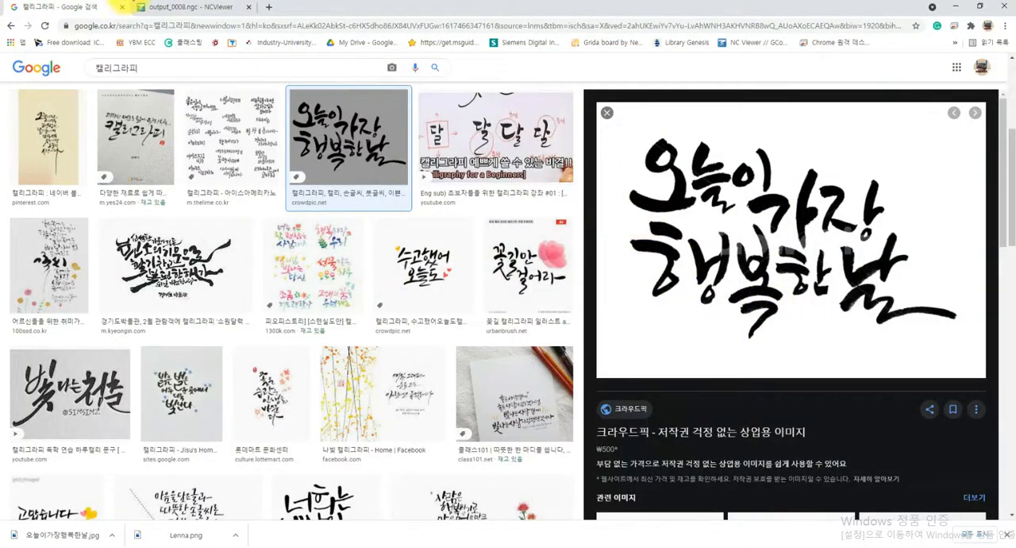
{"action": "left_click", "coordinate": [167, 8]}
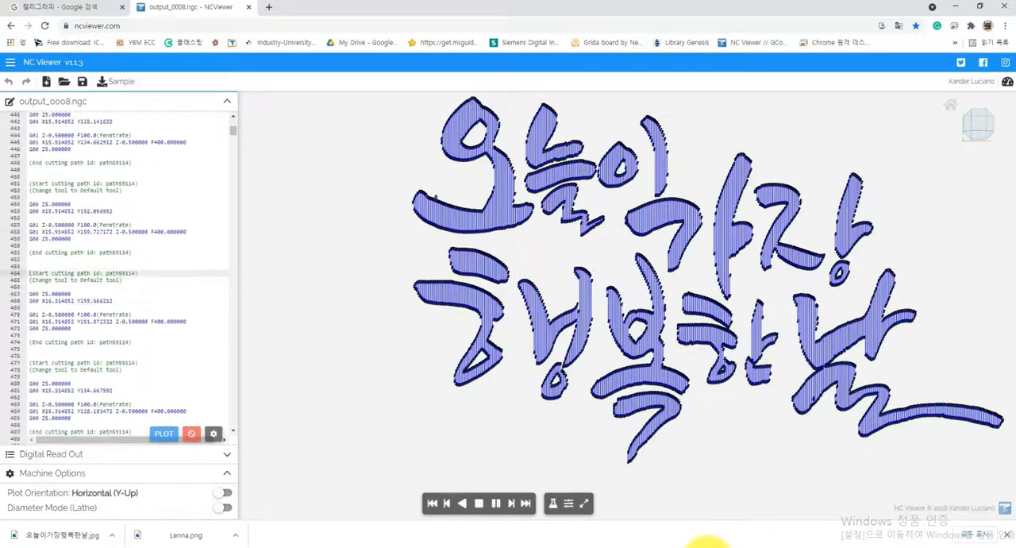
{"action": "left_click", "coordinate": [707, 540]}
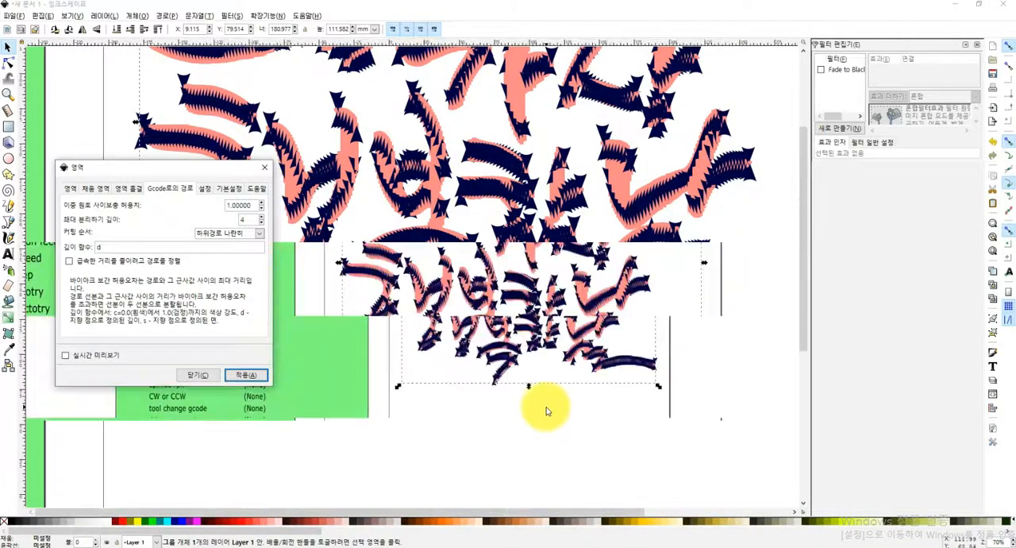
{"action": "scroll", "coordinate": [663, 300], "scroll_direction": "up", "scroll_amount": 2}
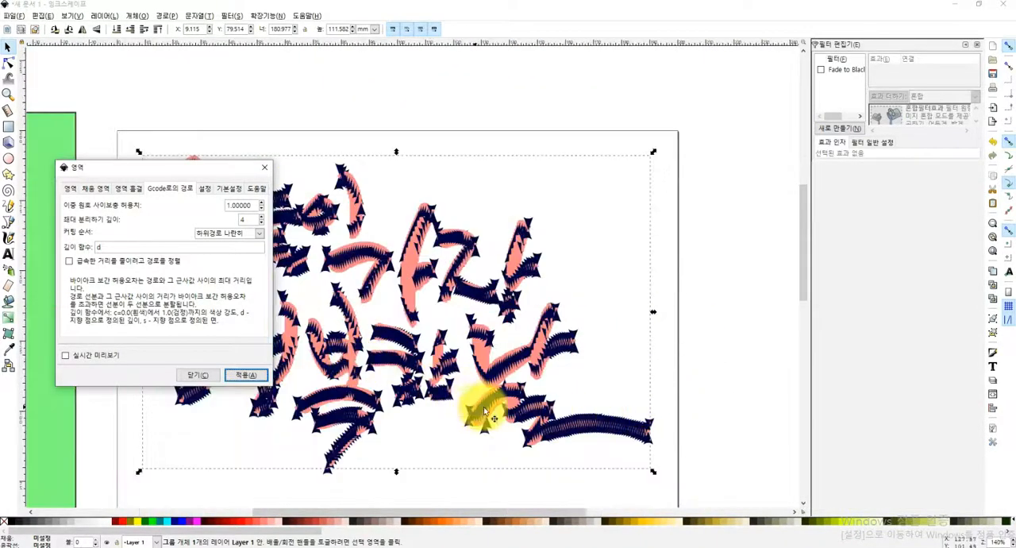
{"action": "scroll", "coordinate": [441, 425], "scroll_direction": "down", "scroll_amount": 1}
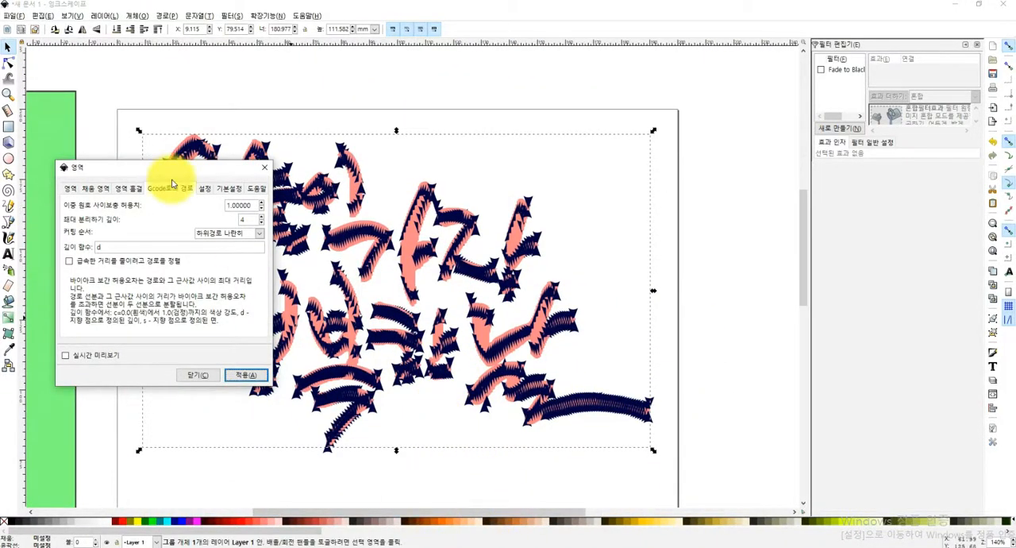
{"action": "left_click_drag", "start_coordinate": [167, 169], "coordinate": [39, 154]}
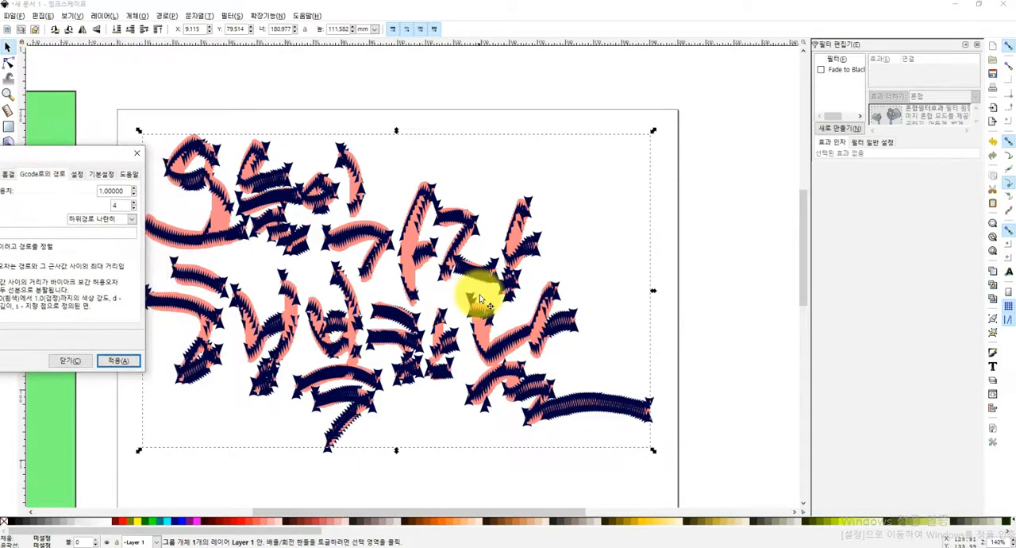
{"action": "scroll", "coordinate": [583, 324], "scroll_direction": "left", "scroll_amount": 6}
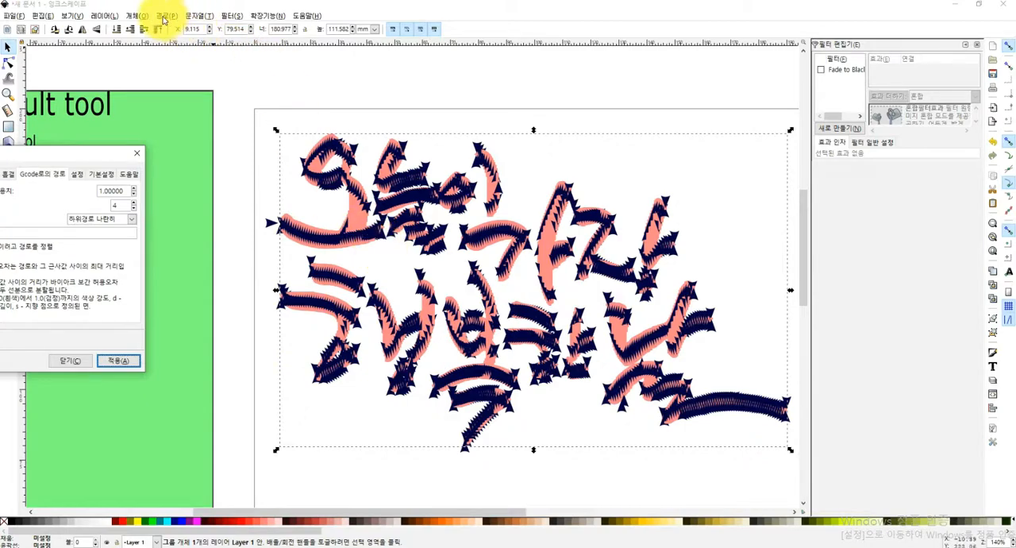
Review the bitmap tracing settings used for the calligraphy image and close them
{"action": "left_click", "coordinate": [163, 17]}
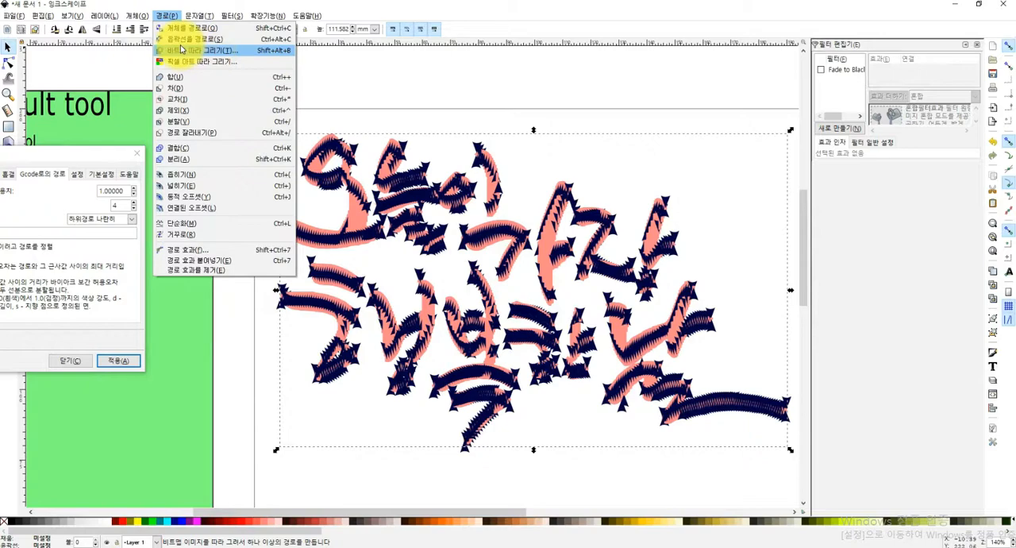
{"action": "left_click", "coordinate": [180, 49]}
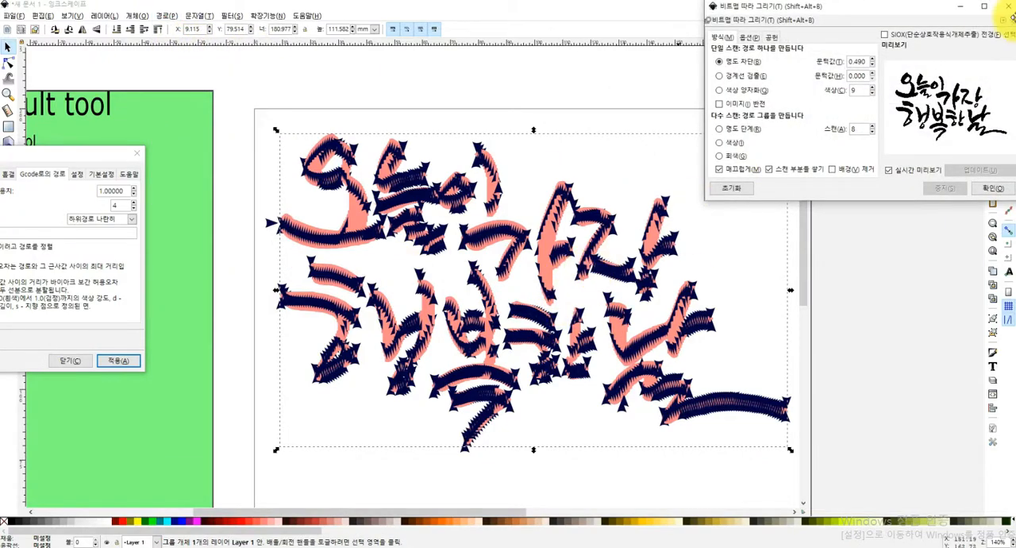
{"action": "left_click", "coordinate": [1010, 7]}
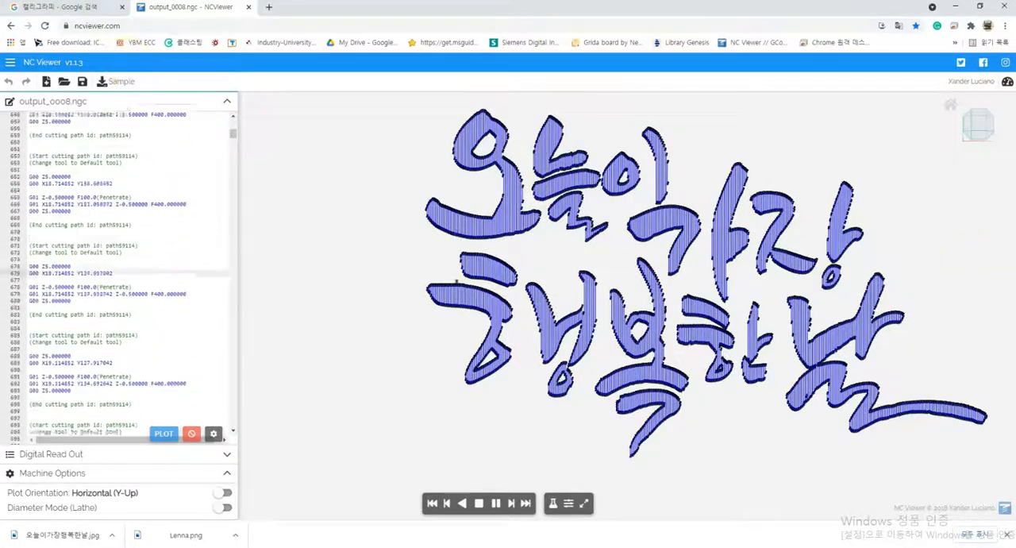
Look at the source calligraphy image in the browser again, then return to the fill toolpath in Inkscape
{"action": "left_click", "coordinate": [61, 9]}
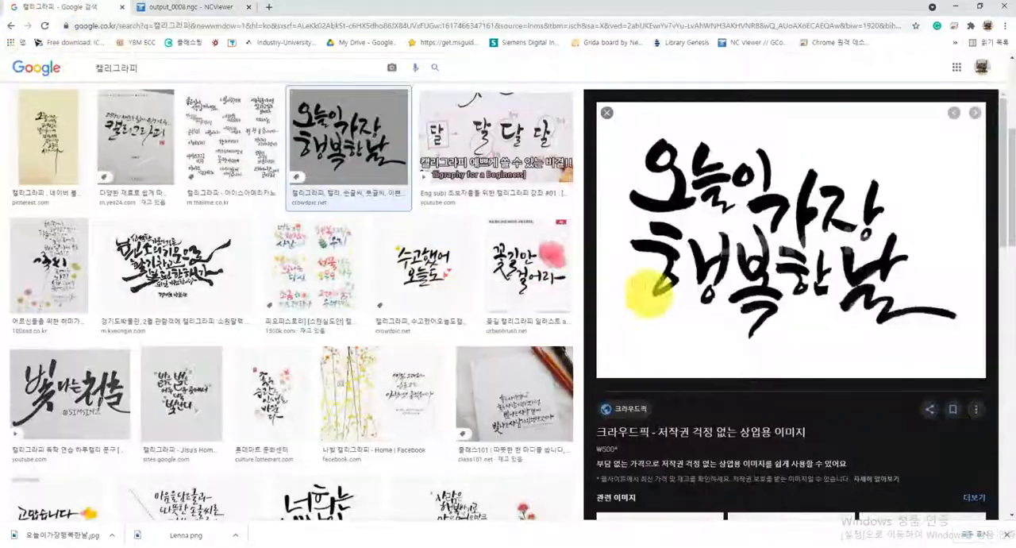
{"action": "left_click", "coordinate": [719, 547]}
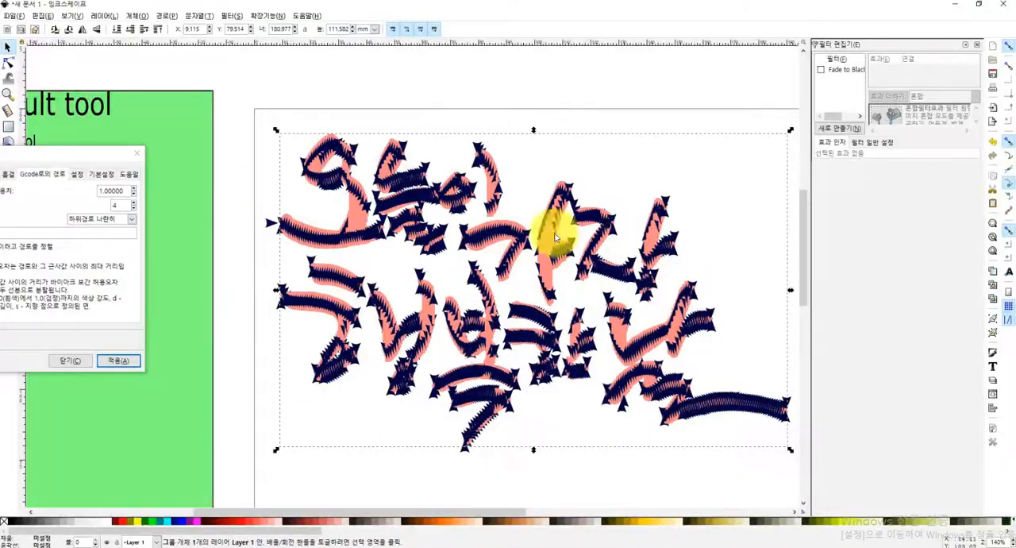
{"action": "left_click_drag", "start_coordinate": [487, 511], "coordinate": [526, 520]}
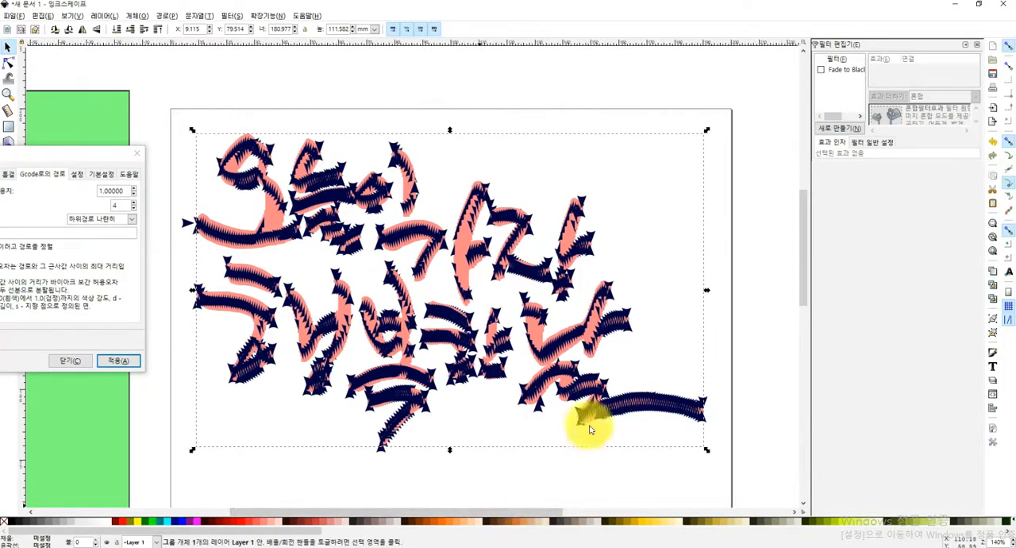